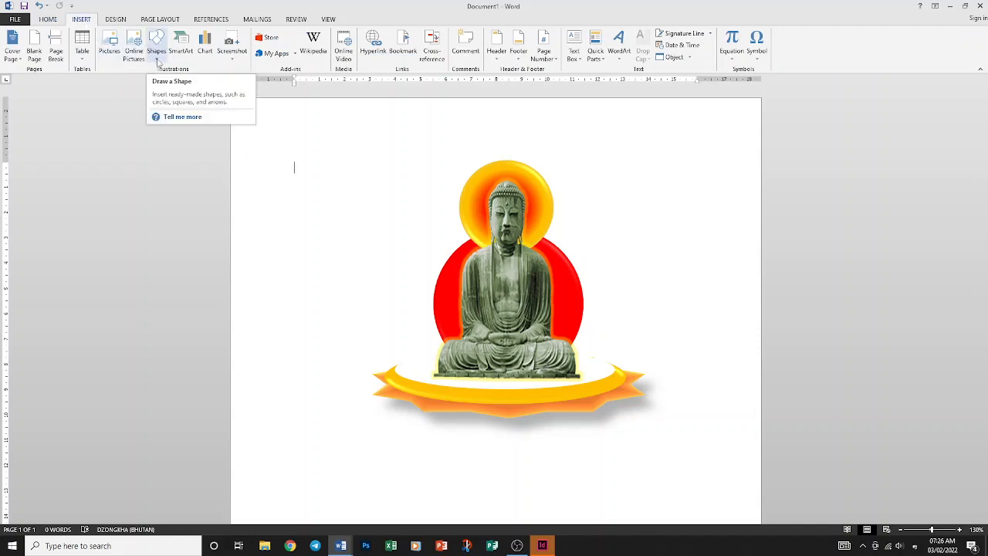
click(157, 60)
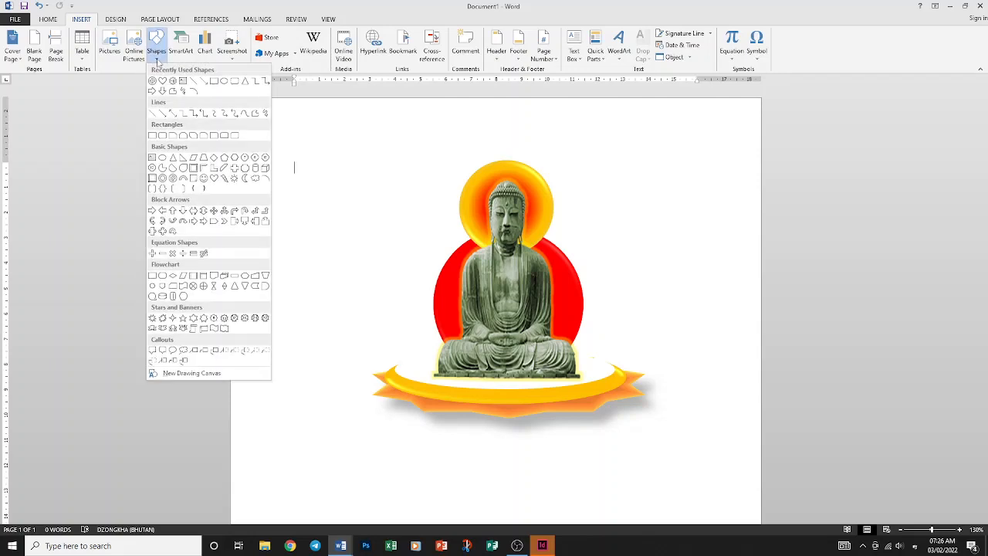
click(157, 61)
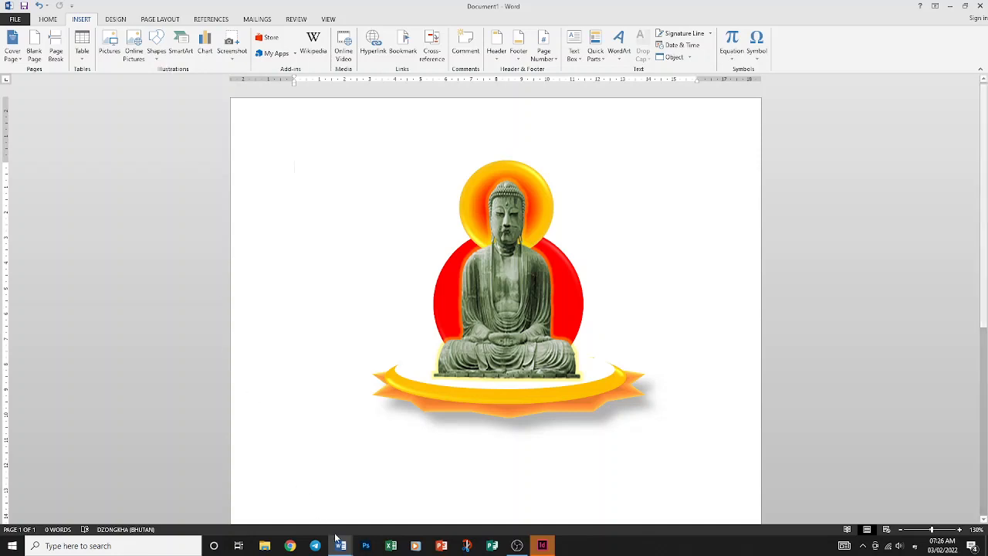
Step: Switch to the Document2 window and correct the misspelled syllable in the second list item so it reads ཁ་དོག
mouse_move(344, 549)
click(396, 497)
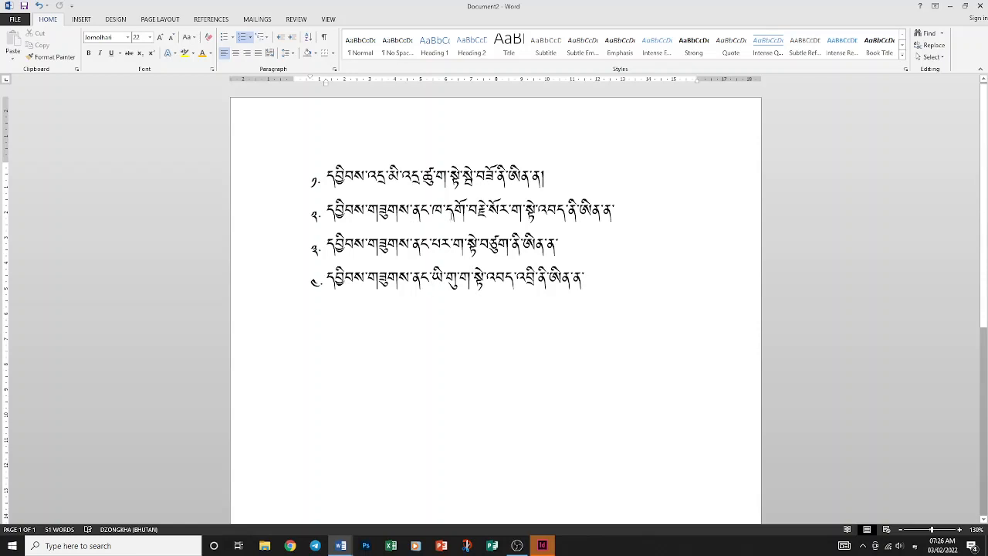
click(464, 210)
key(BackSpace)
key(BackSpace)
text(ོག)
Step: Insert an unnumbered blank line between the first and second list items
click(635, 163)
key(Return)
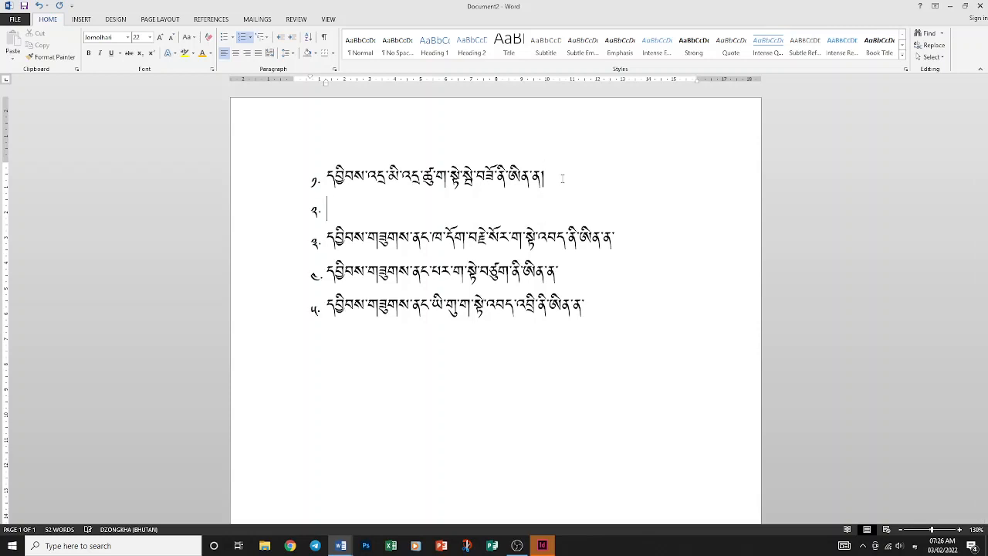
key(Return)
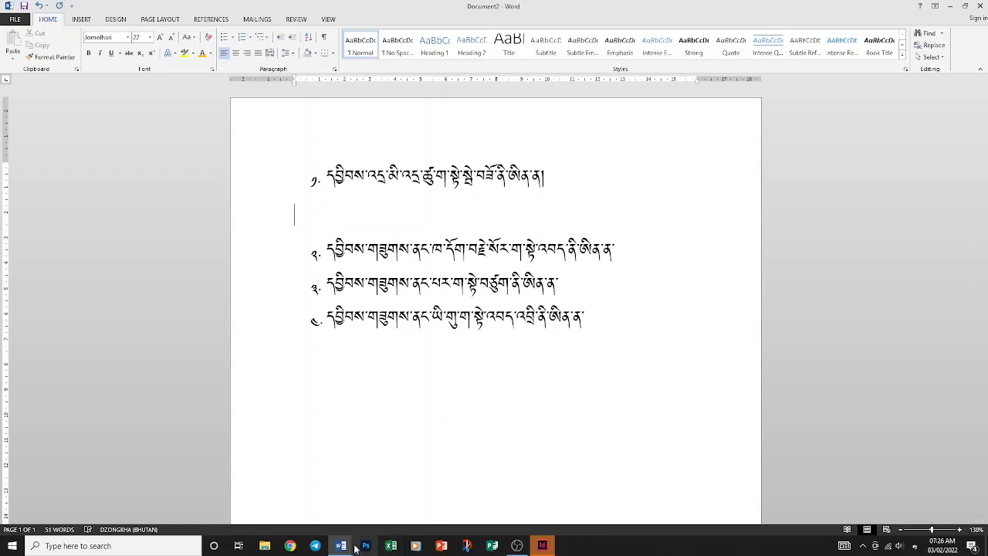
Step: Switch to the Document1 window and delete the Buddha statue picture, keeping the coloured shapes behind it
mouse_move(337, 545)
click(308, 515)
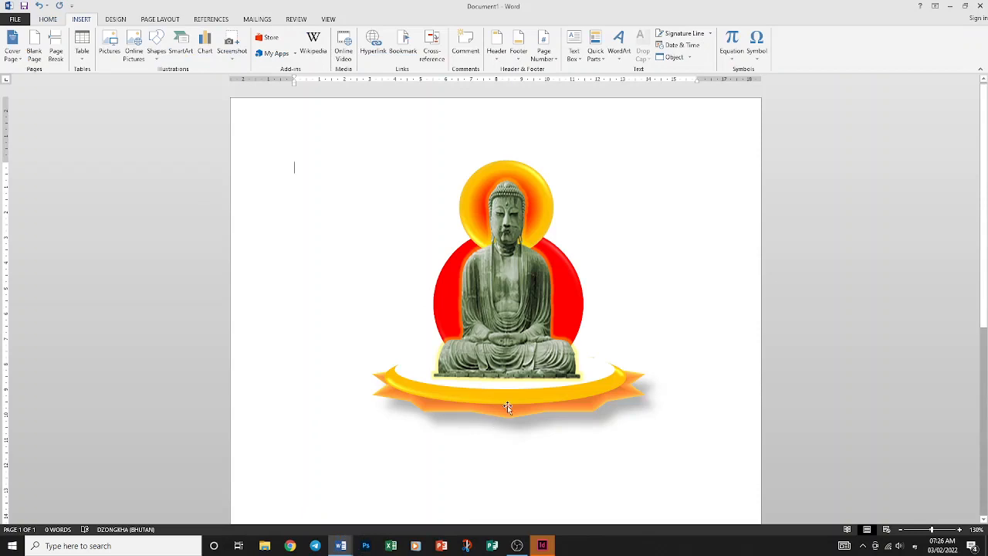
click(510, 300)
key(Delete)
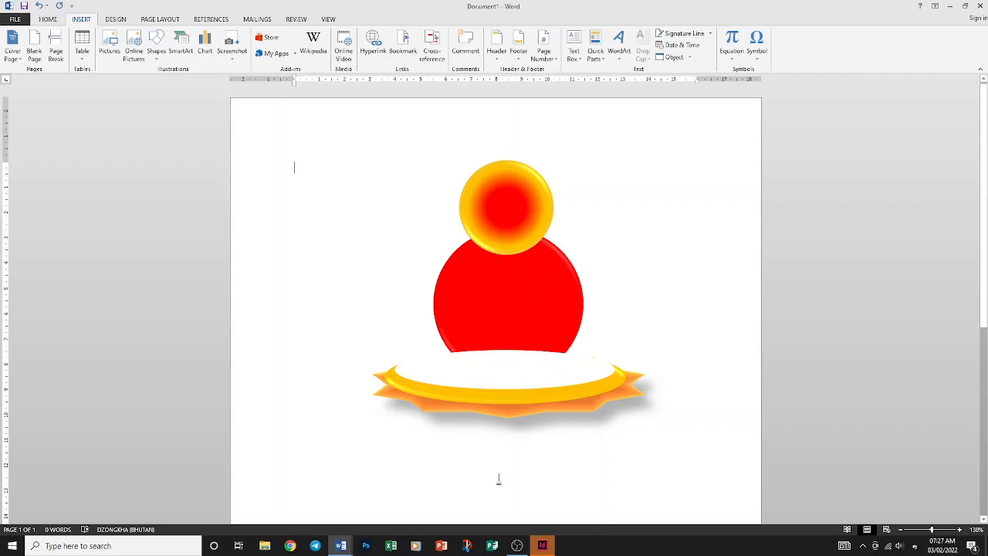
Step: Switch back to the Document2 window with the numbered list
mouse_move(340, 544)
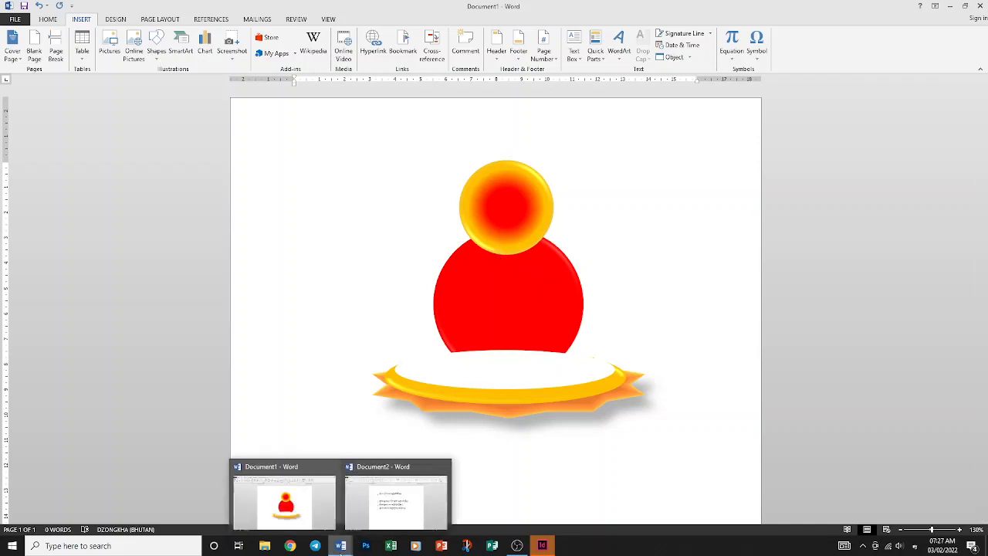
click(368, 518)
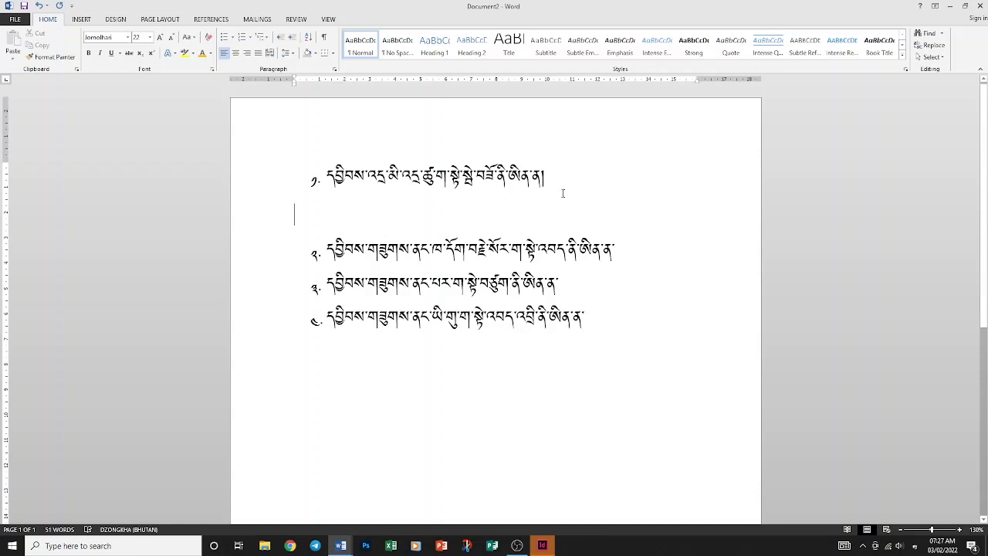
Step: Draw a trial ellipse about 5.36 cm high and 8.35 cm wide over the list, move it upward, and delete it
click(82, 19)
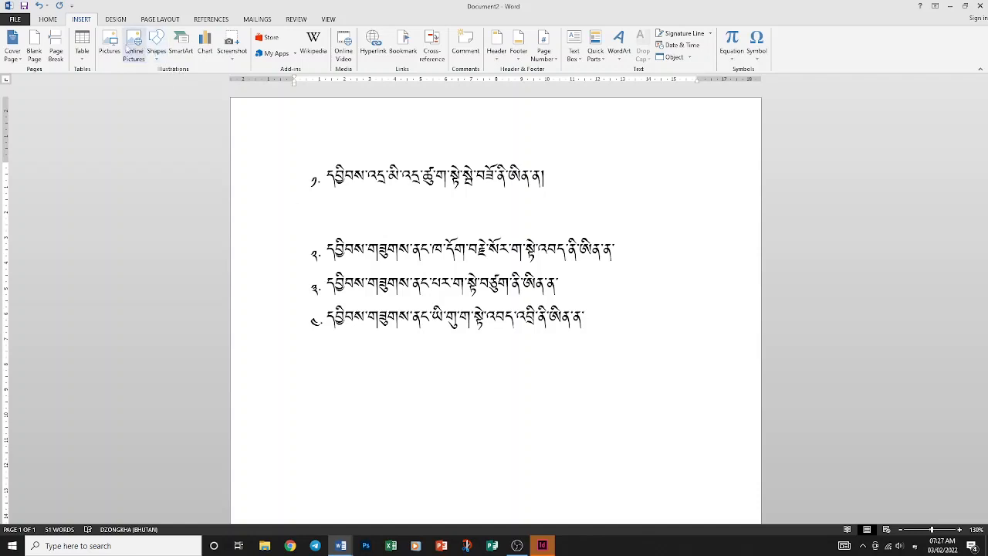
click(163, 49)
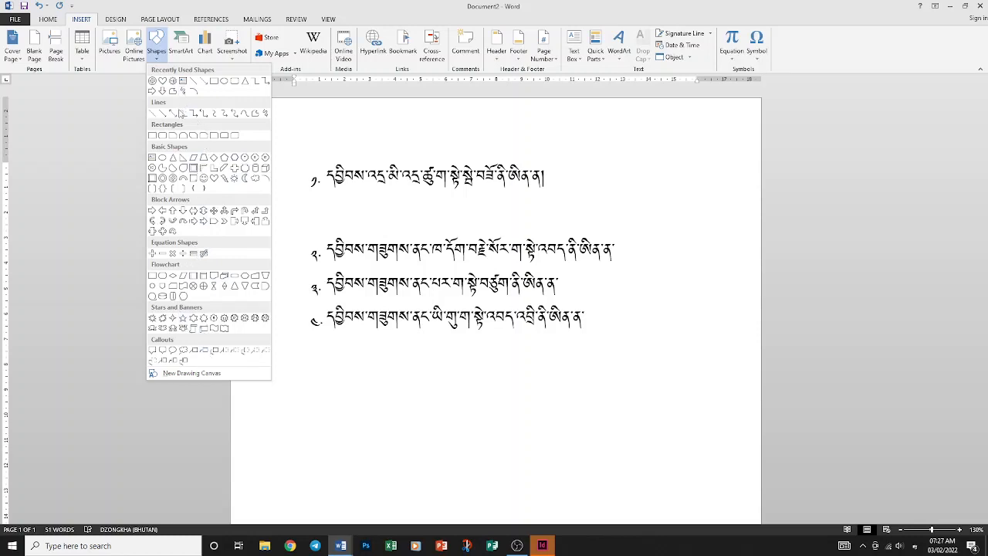
click(223, 82)
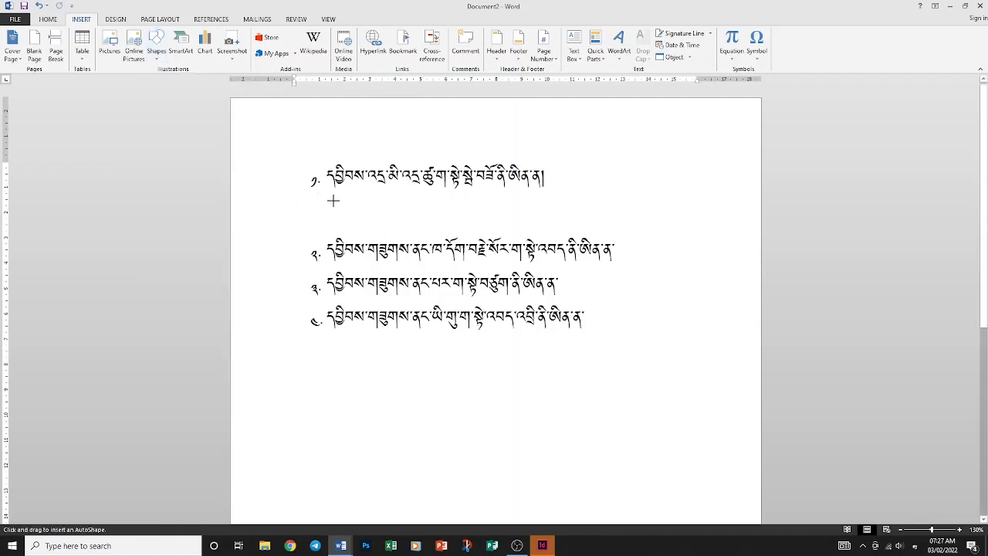
drag(333, 200, 547, 337)
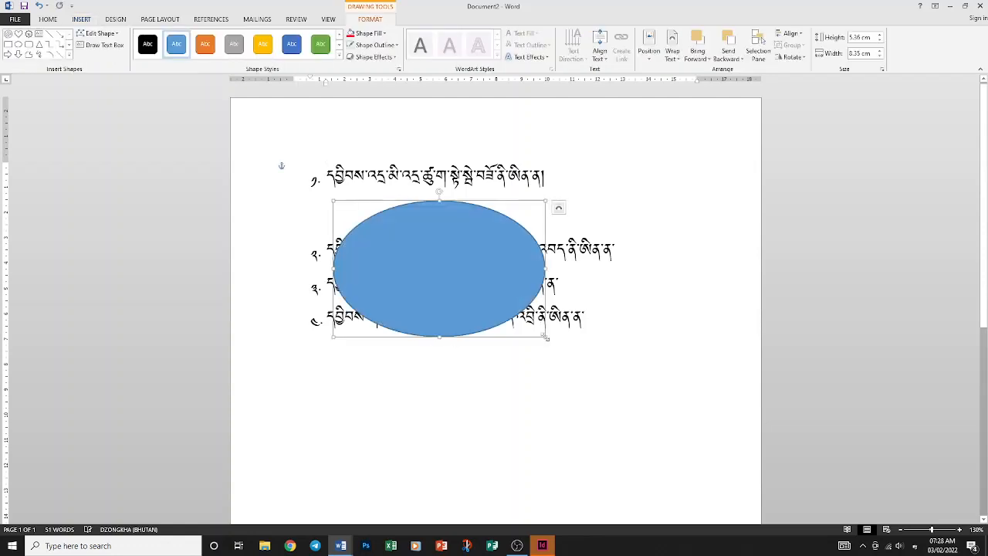
drag(500, 294, 487, 229)
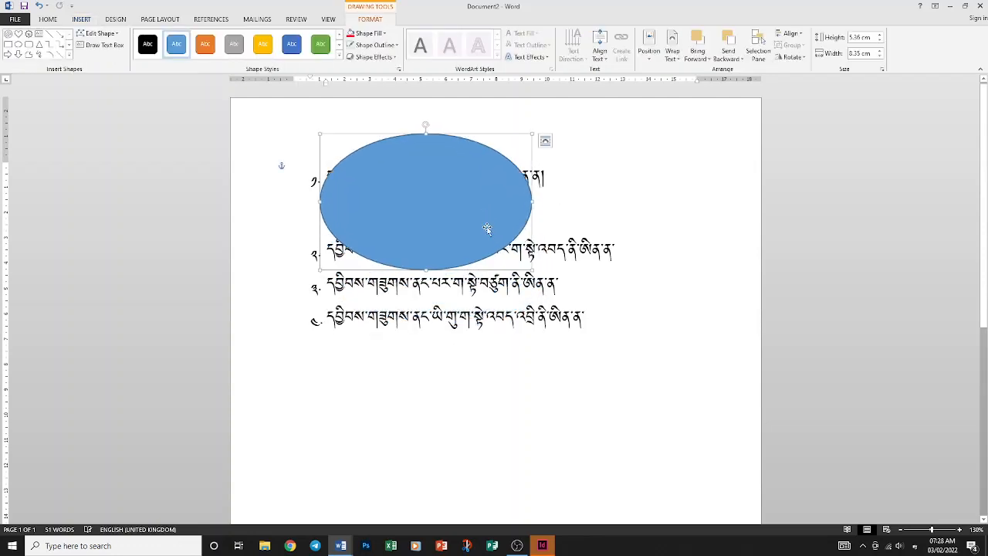
key(Delete)
click(447, 224)
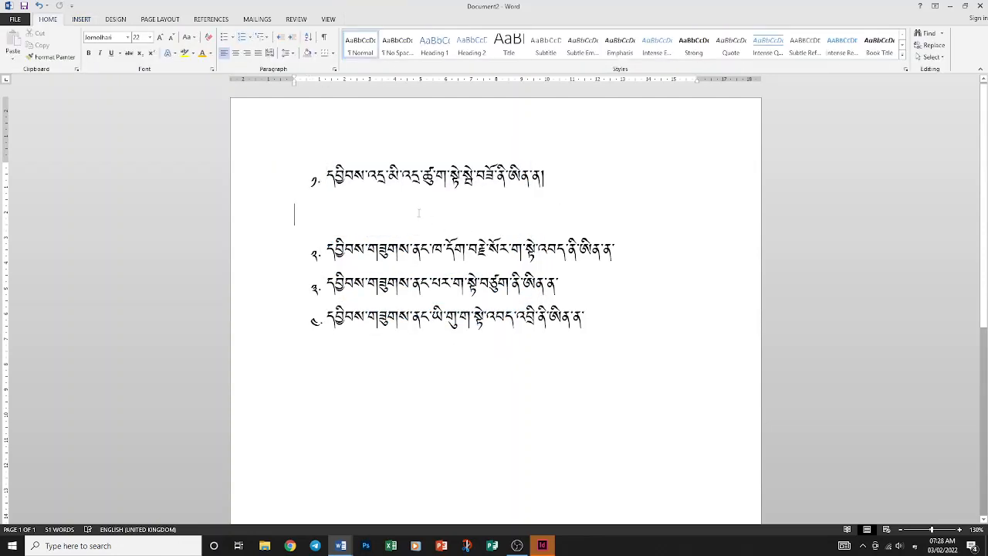
Step: Draw a perfect circle about 9.75 cm in diameter, starting just below the first list item
click(82, 19)
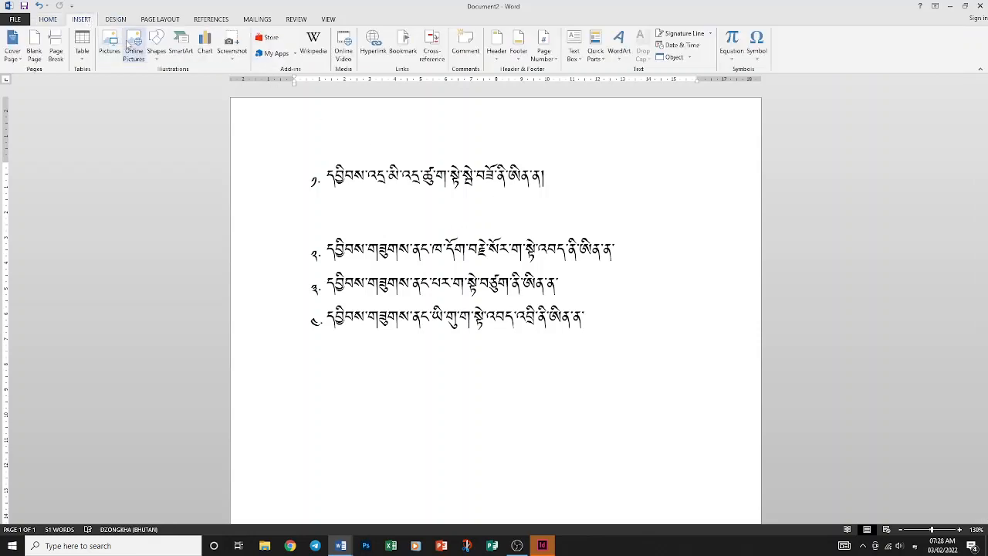
click(156, 46)
click(216, 81)
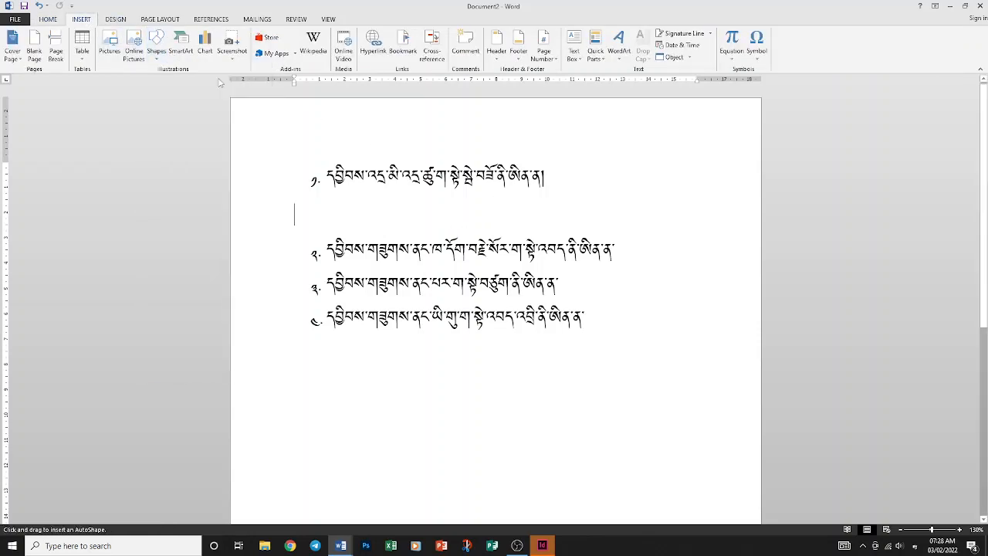
click(158, 48)
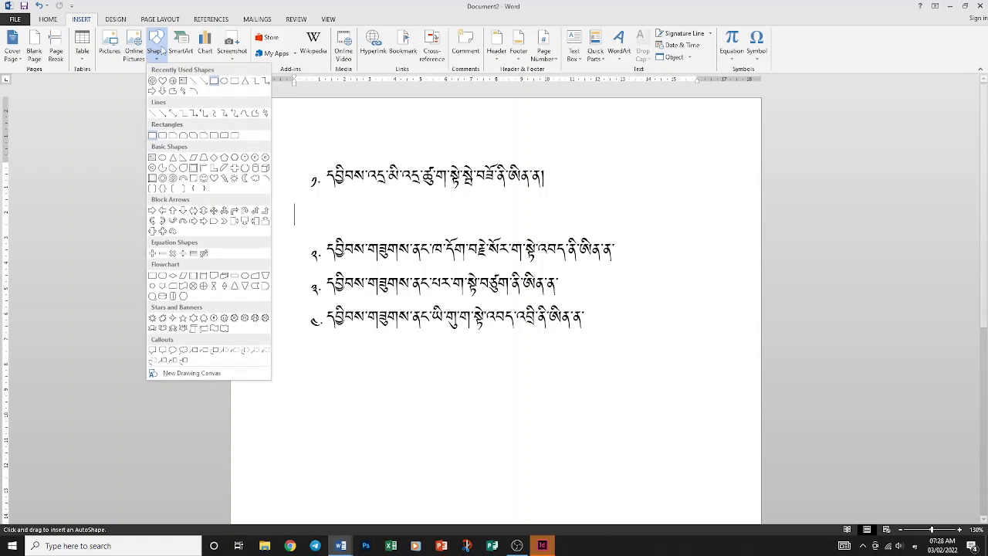
click(217, 81)
drag(332, 199, 386, 225)
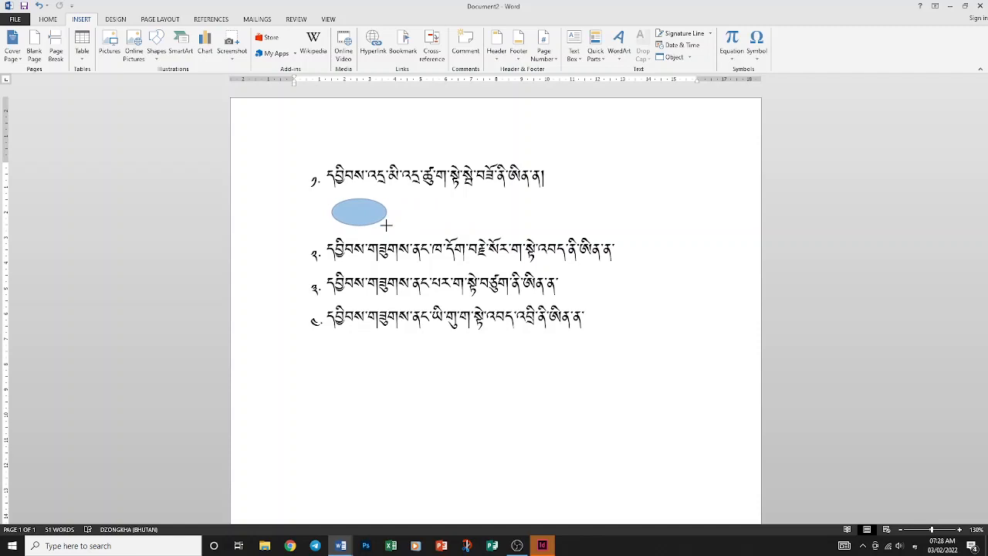
drag(386, 225, 579, 331)
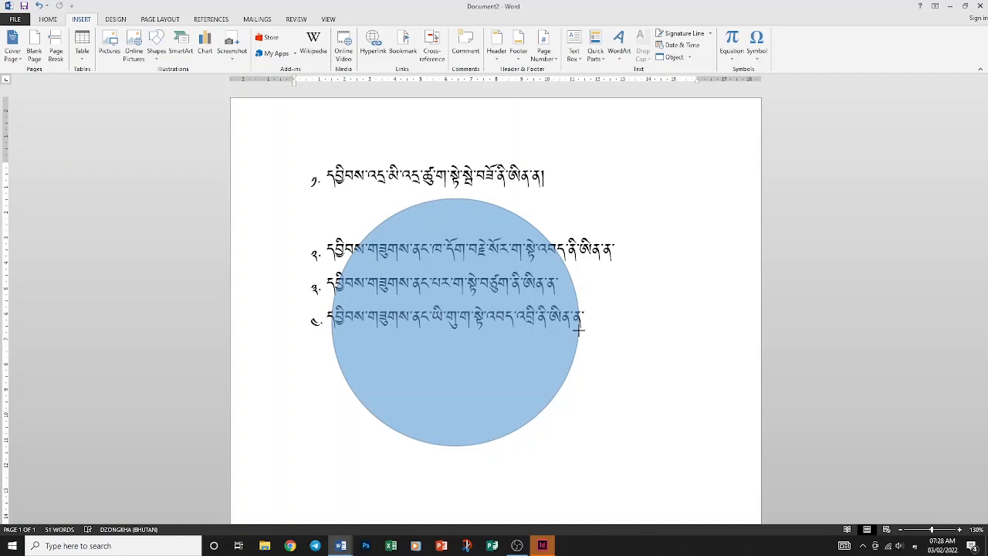
drag(579, 330, 580, 331)
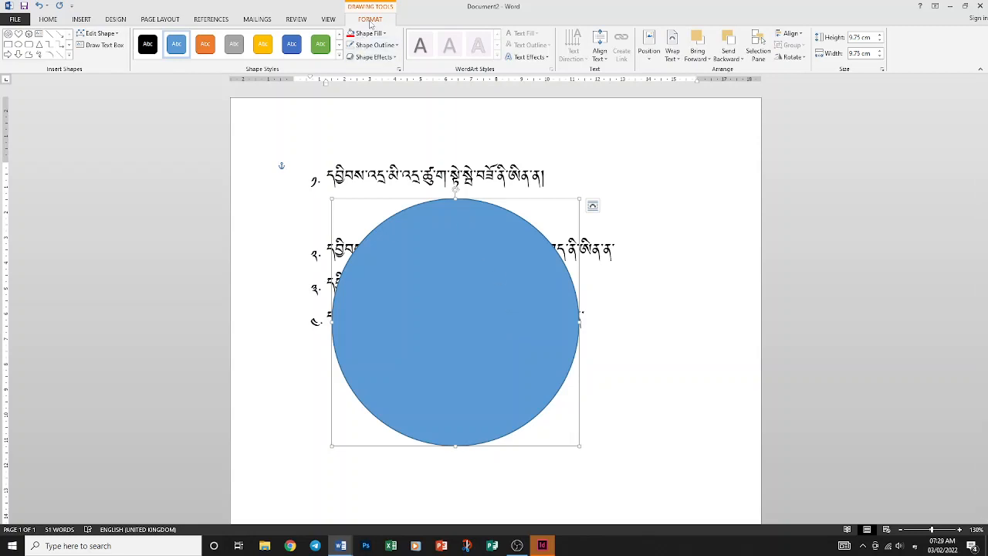
Step: Select the blue circle, show its drawing format options, and move it a little to the right across the list
click(81, 19)
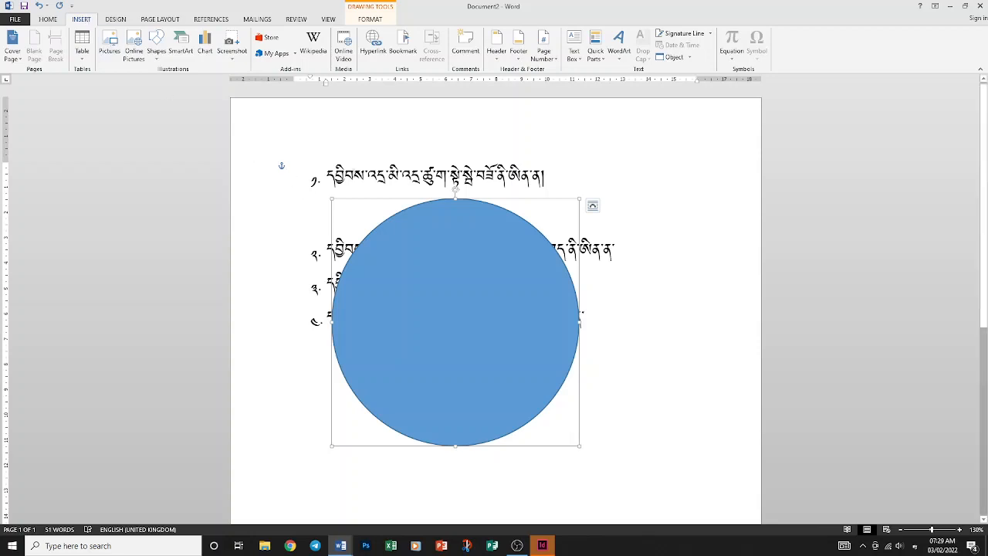
click(364, 176)
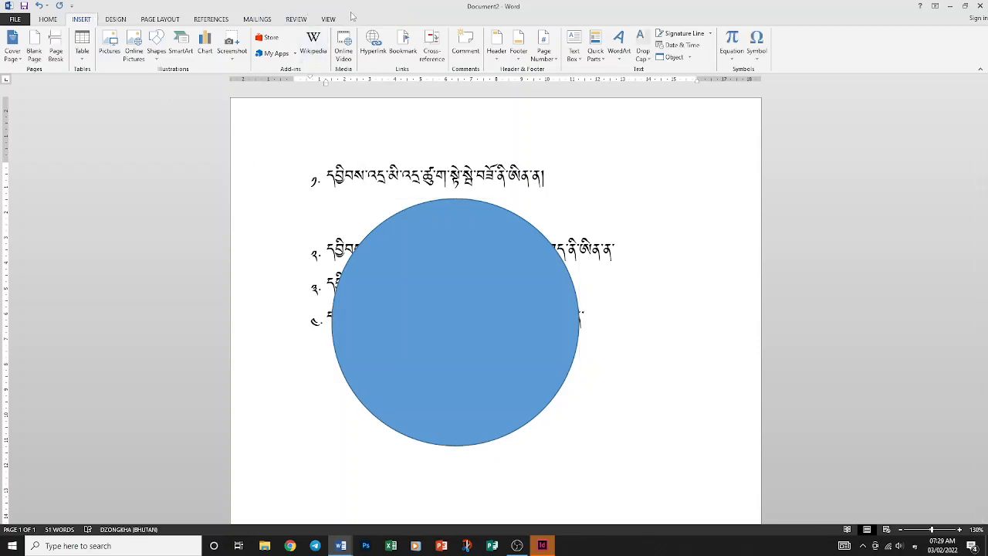
click(424, 224)
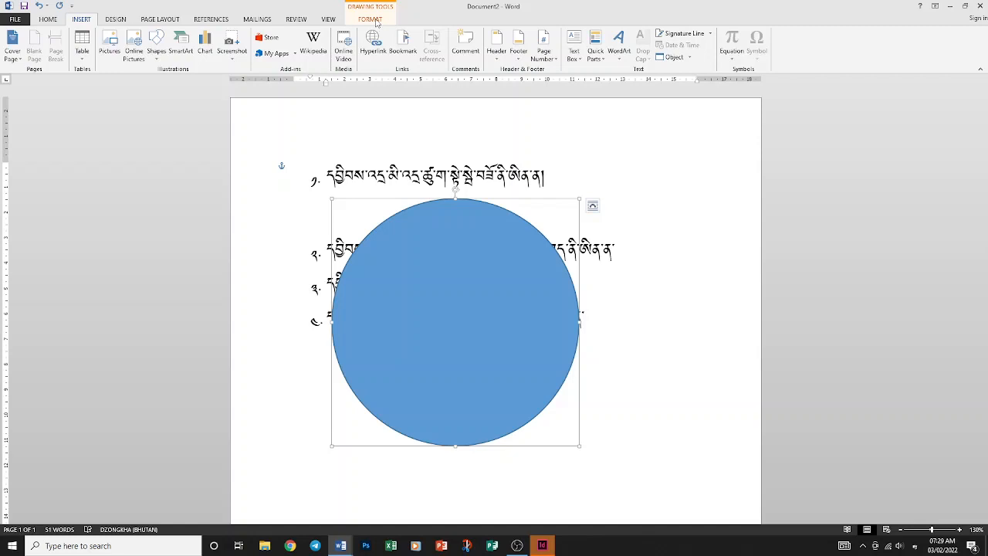
click(370, 19)
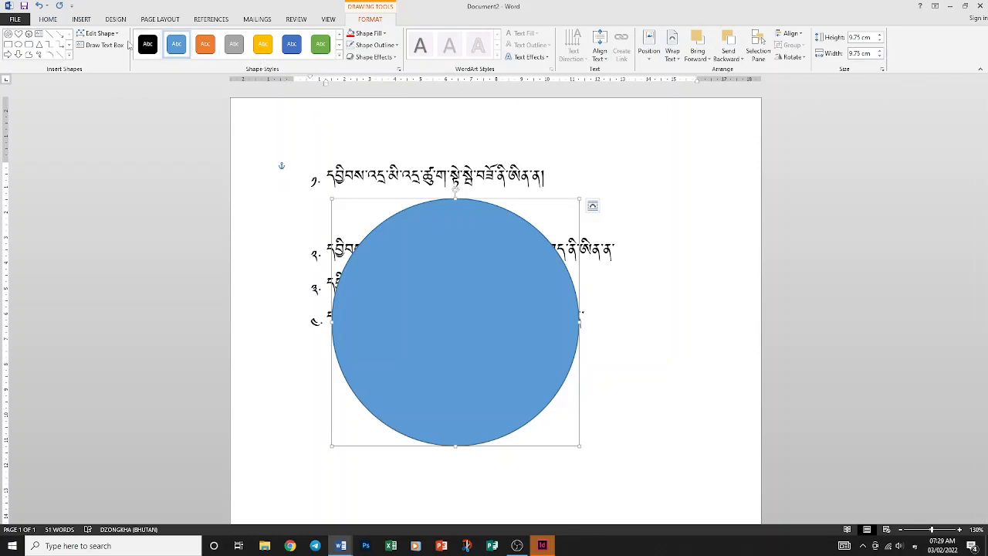
drag(423, 264, 462, 266)
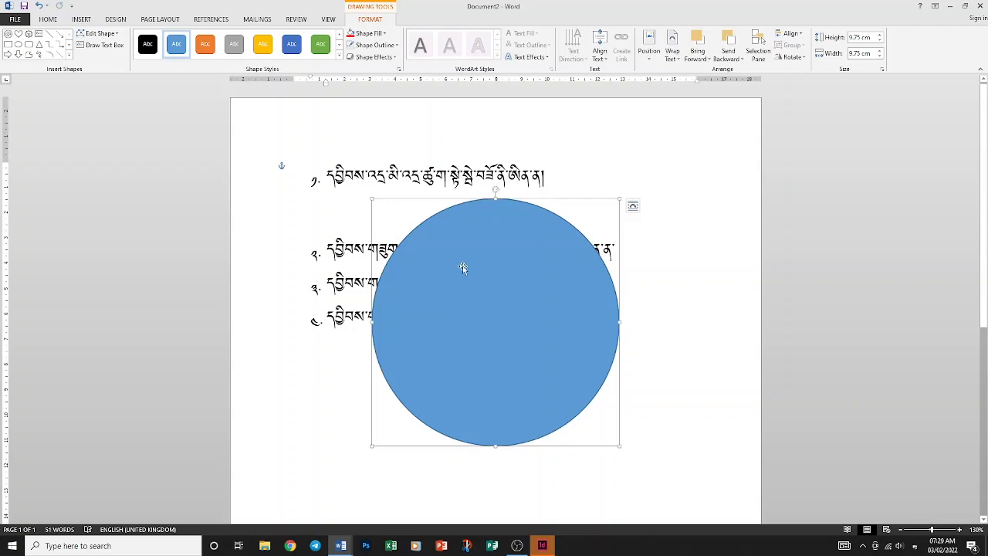
Step: Change the circle into a rounded rectangle
click(119, 36)
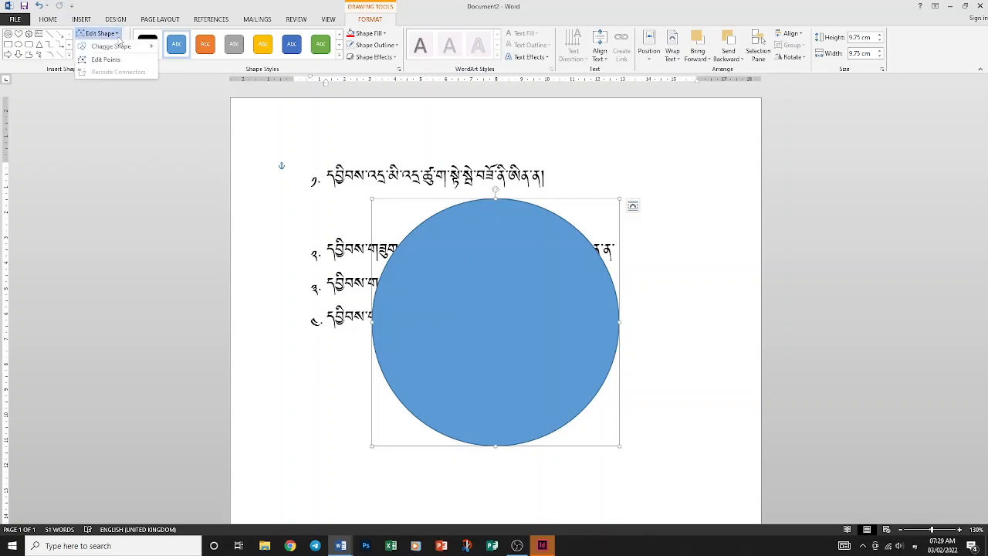
click(118, 36)
click(119, 37)
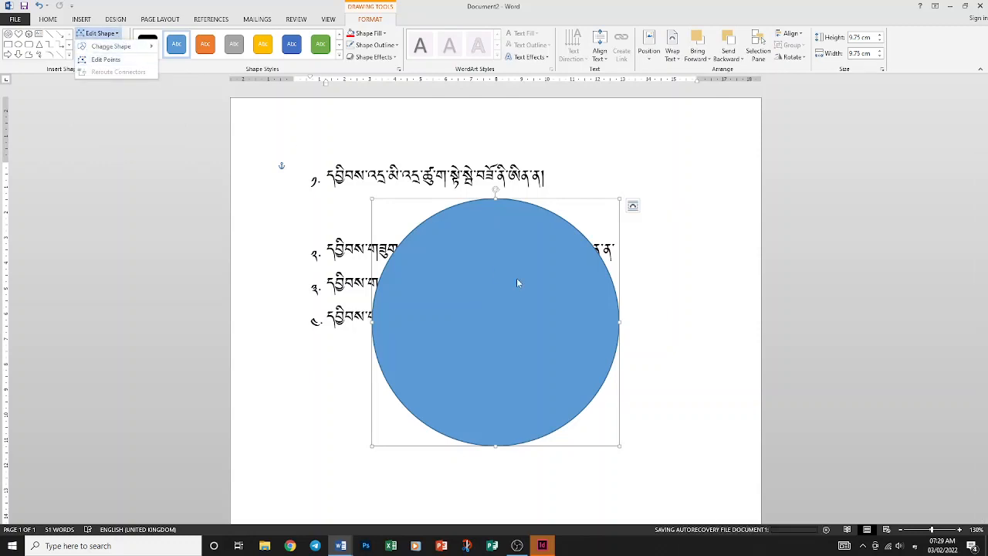
mouse_move(147, 55)
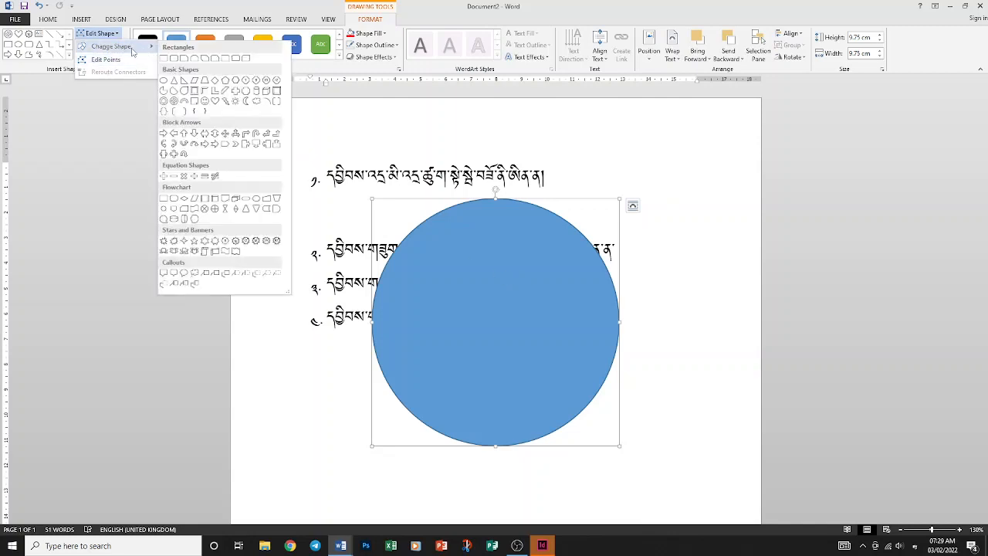
click(173, 59)
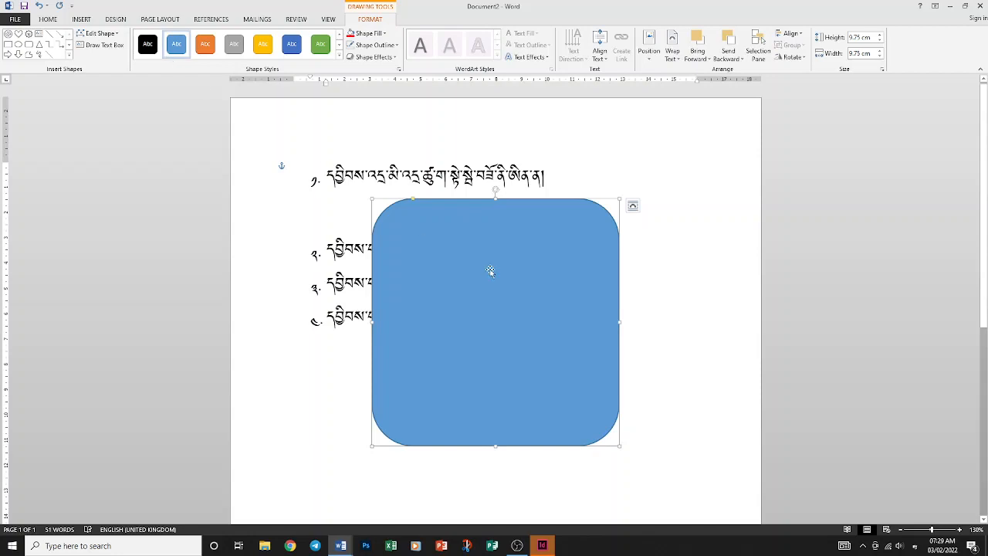
Step: Change the rounded rectangle back into an oval
click(117, 35)
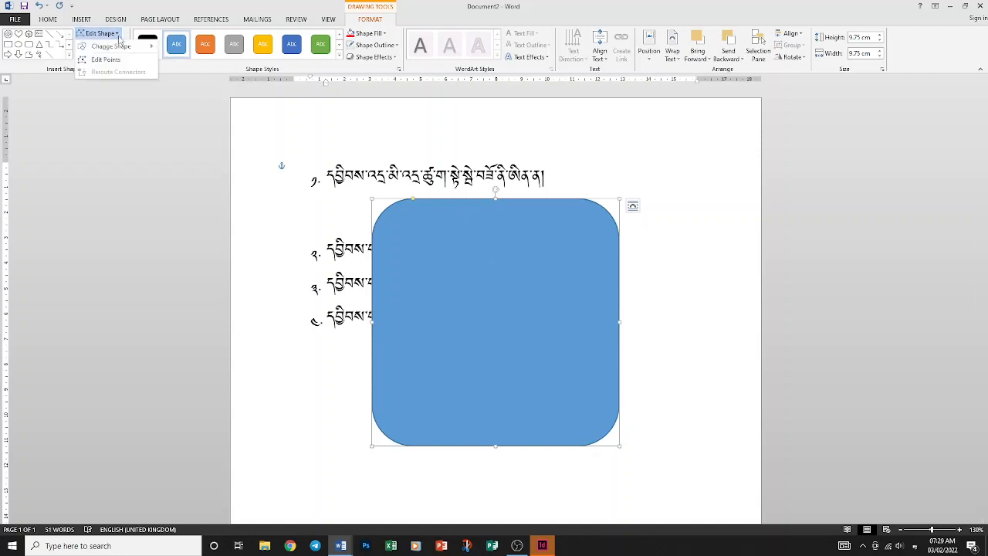
mouse_move(122, 48)
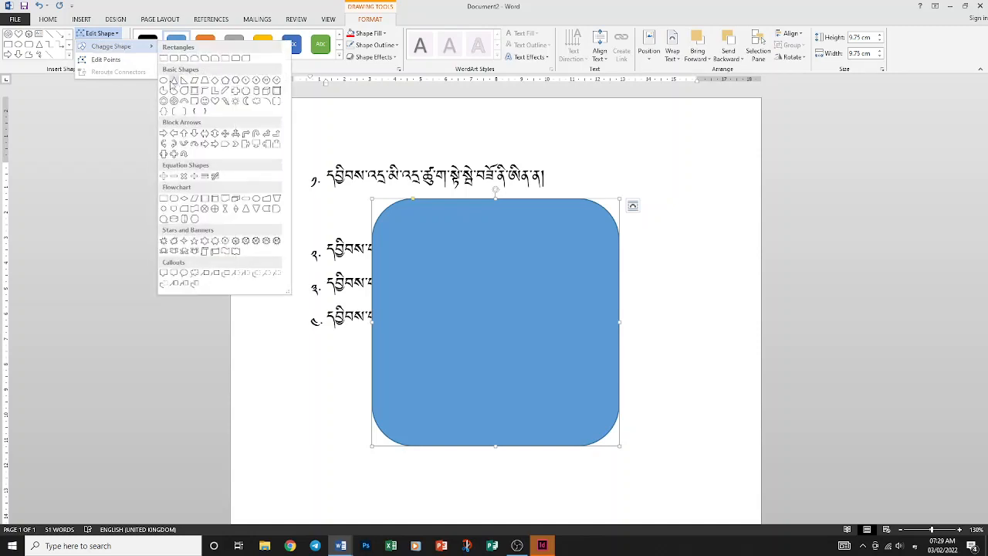
click(163, 81)
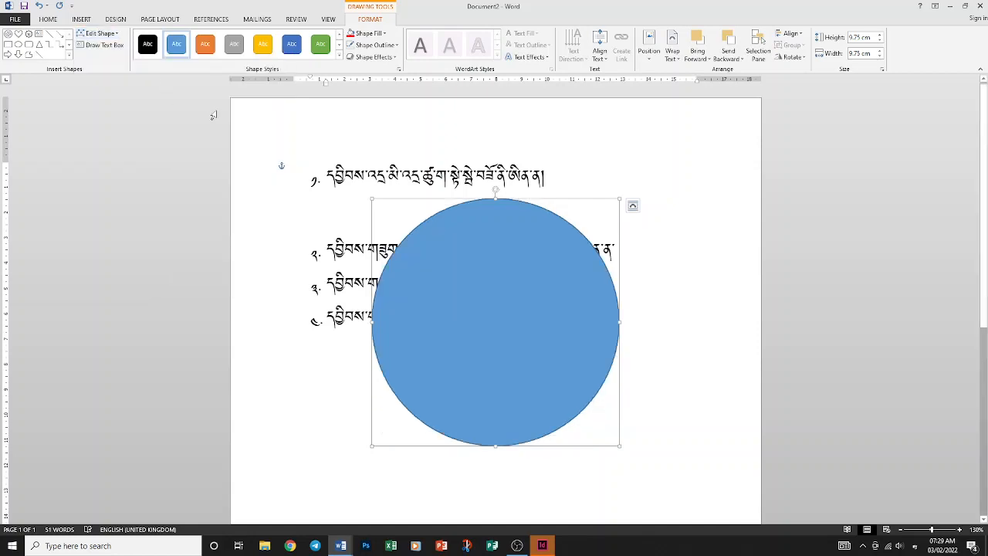
Step: Edit the circle's points, pulling its top point down and tilting its curve handle to form a crescent about 5.57 cm high
click(98, 33)
click(108, 59)
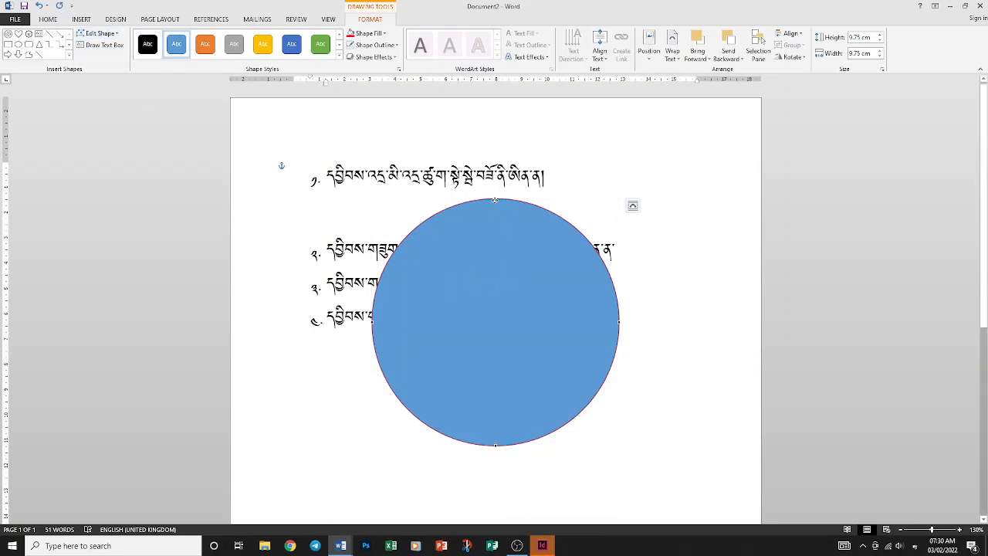
drag(495, 200, 507, 387)
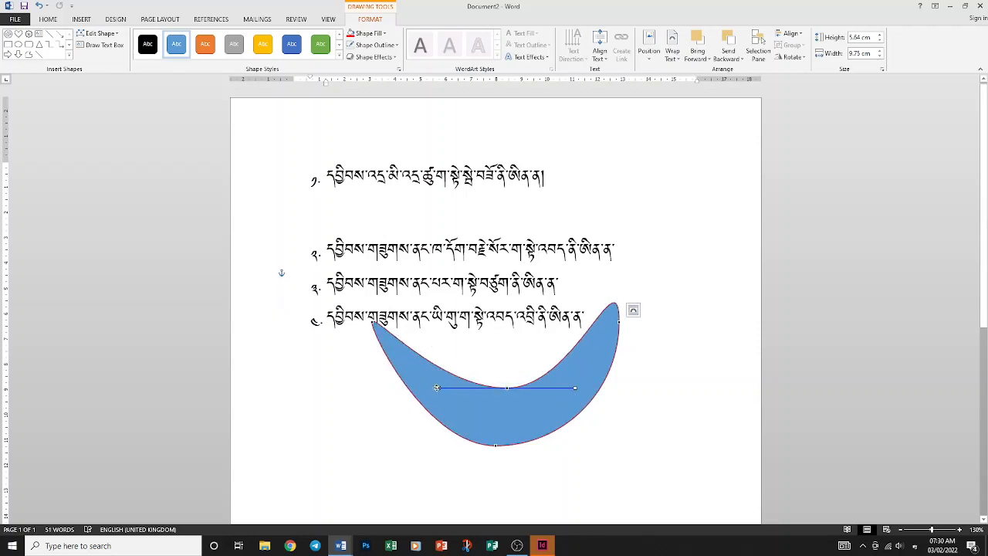
drag(436, 388, 441, 371)
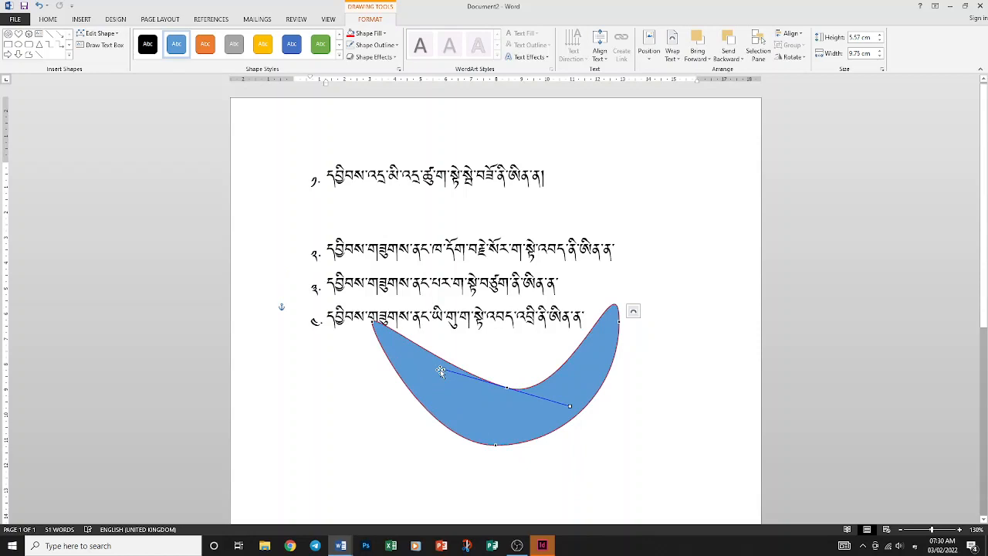
click(441, 372)
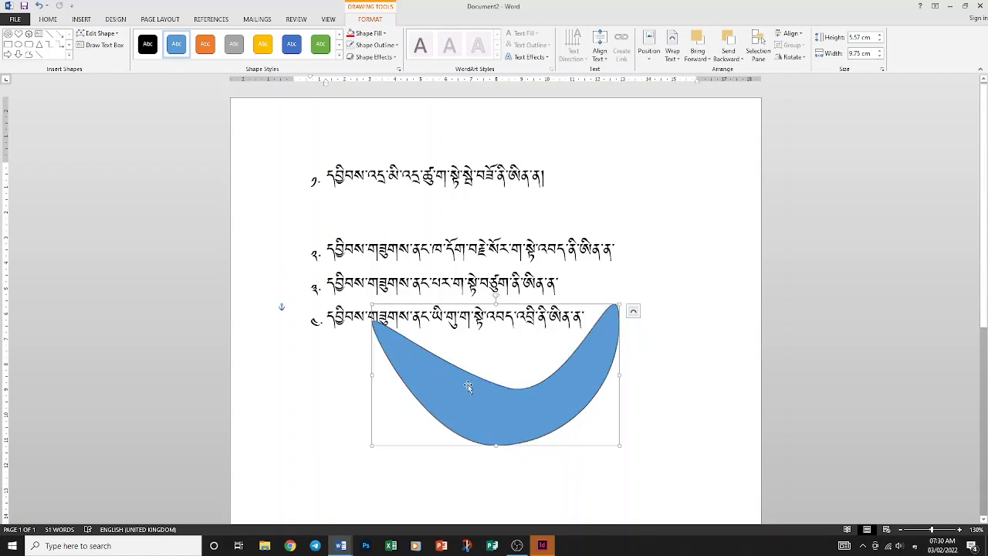
click(97, 33)
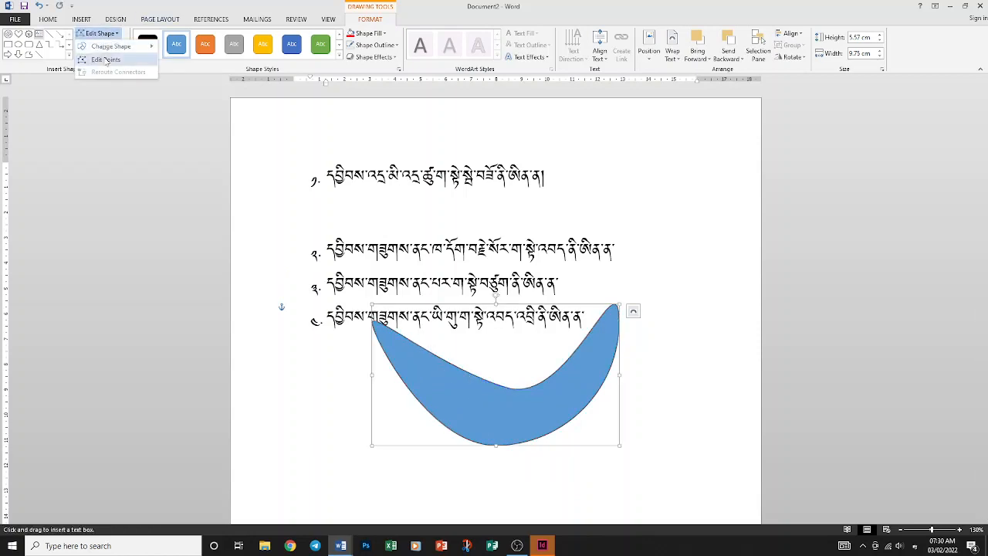
click(106, 60)
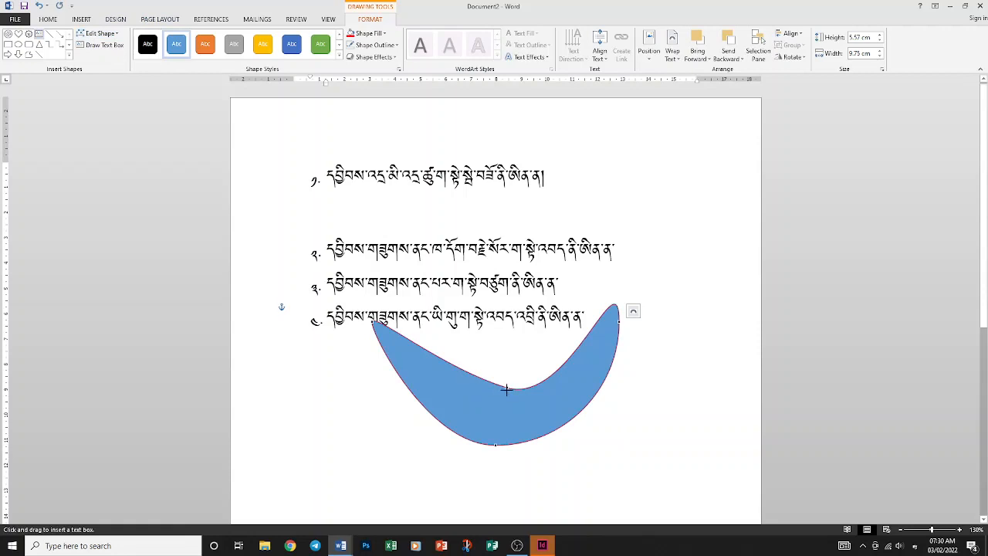
drag(637, 251, 656, 317)
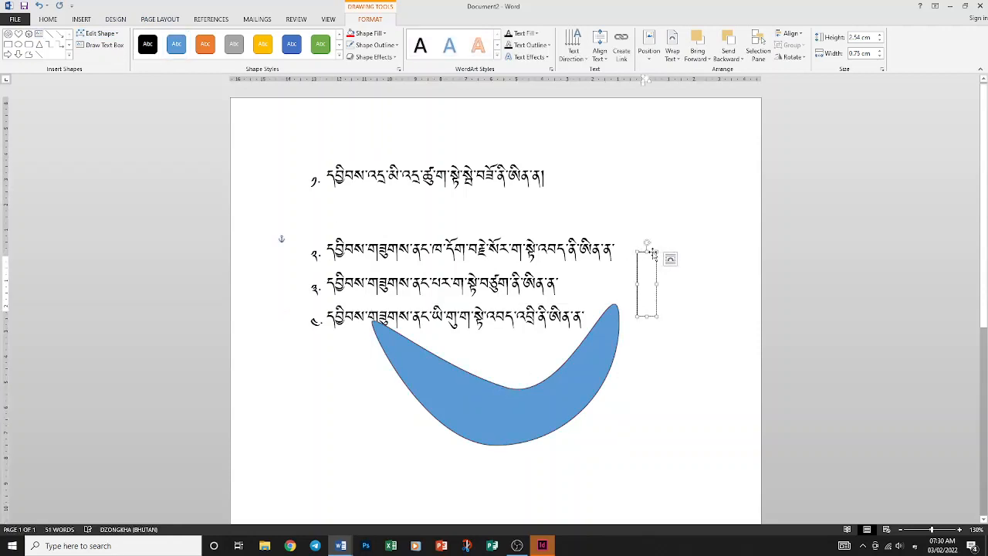
click(652, 252)
key(Delete)
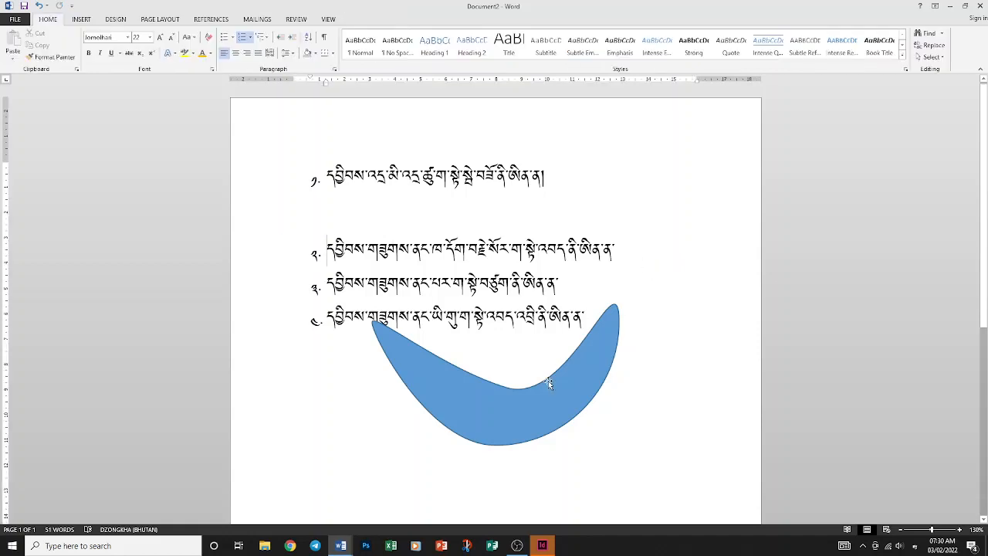
Step: Change the crescent into a rounded rectangle and move it slightly up and to the right
click(547, 384)
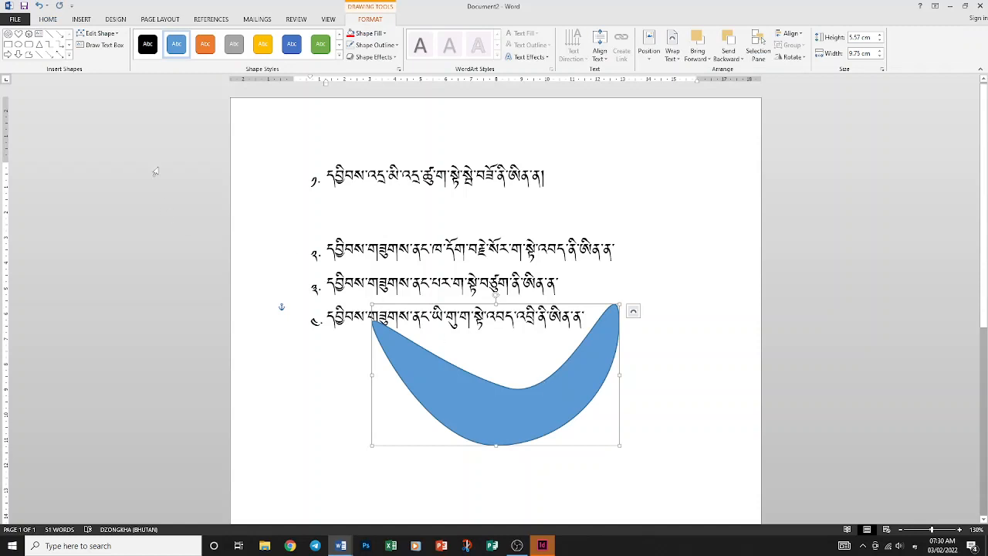
click(108, 34)
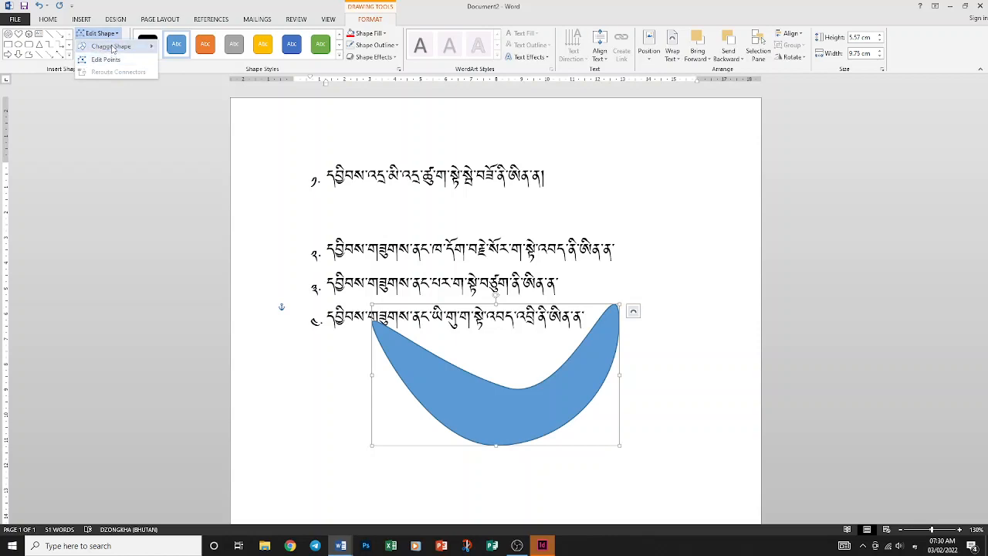
mouse_move(113, 48)
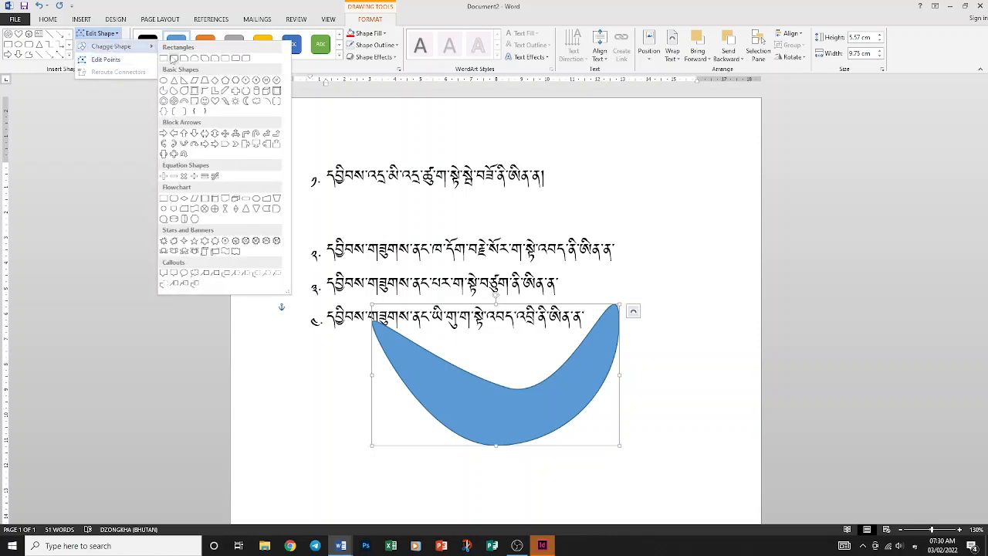
click(173, 59)
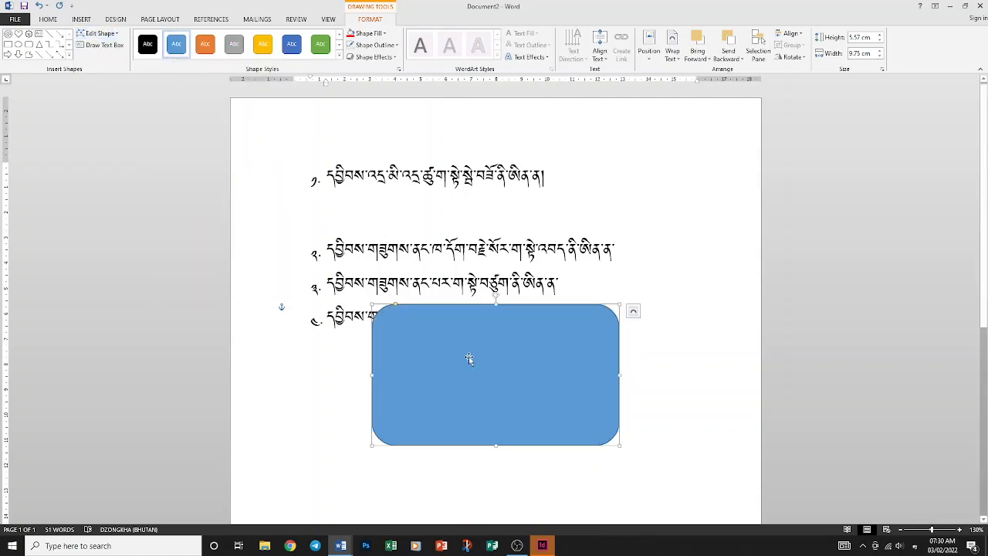
drag(468, 358, 491, 339)
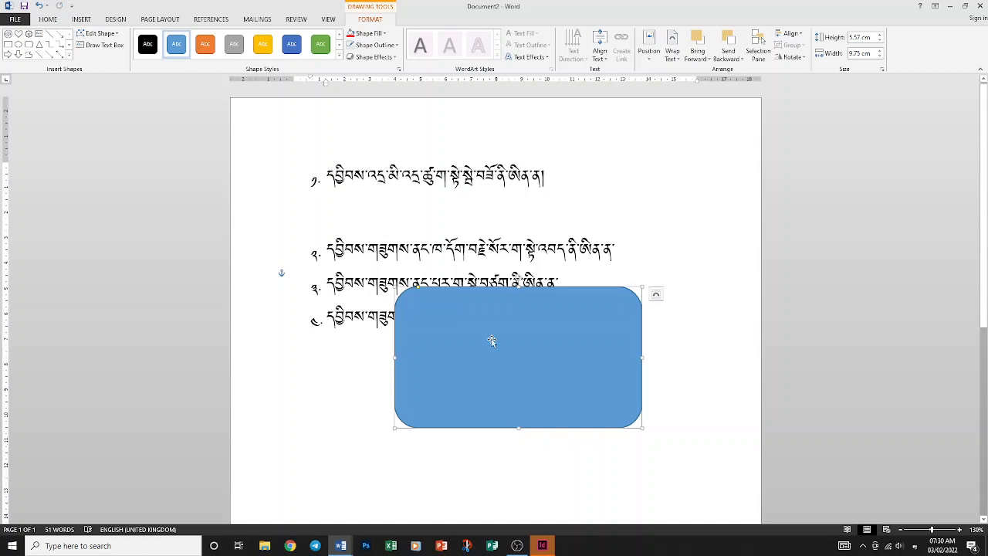
Step: Change the rounded rectangle into an oval and move it up and left to just below the first list item
click(106, 34)
mouse_move(120, 47)
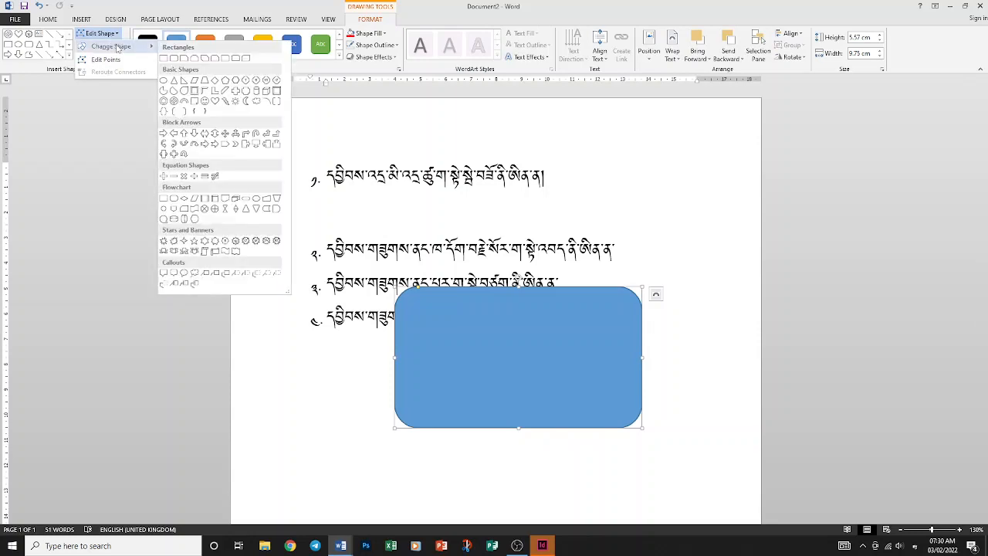
click(163, 80)
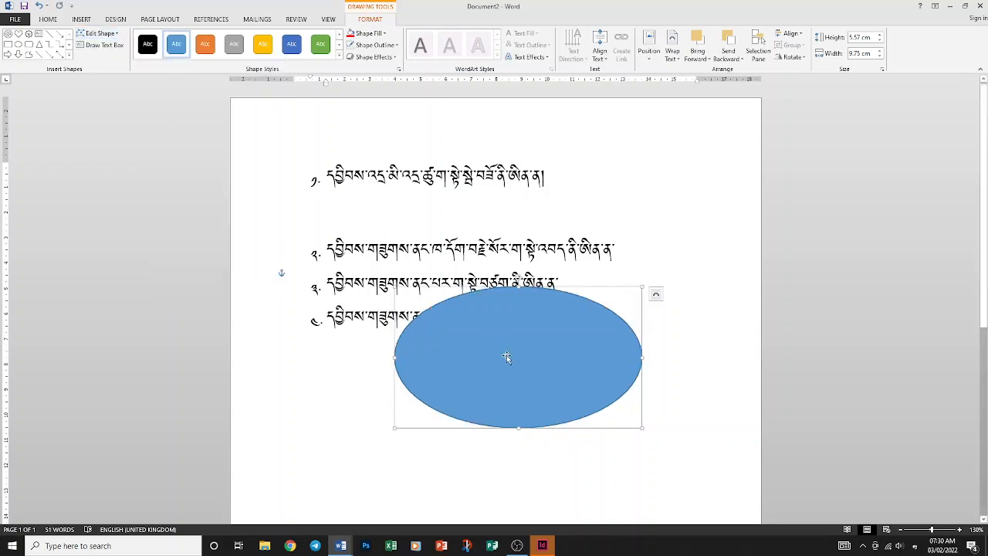
drag(517, 372, 505, 307)
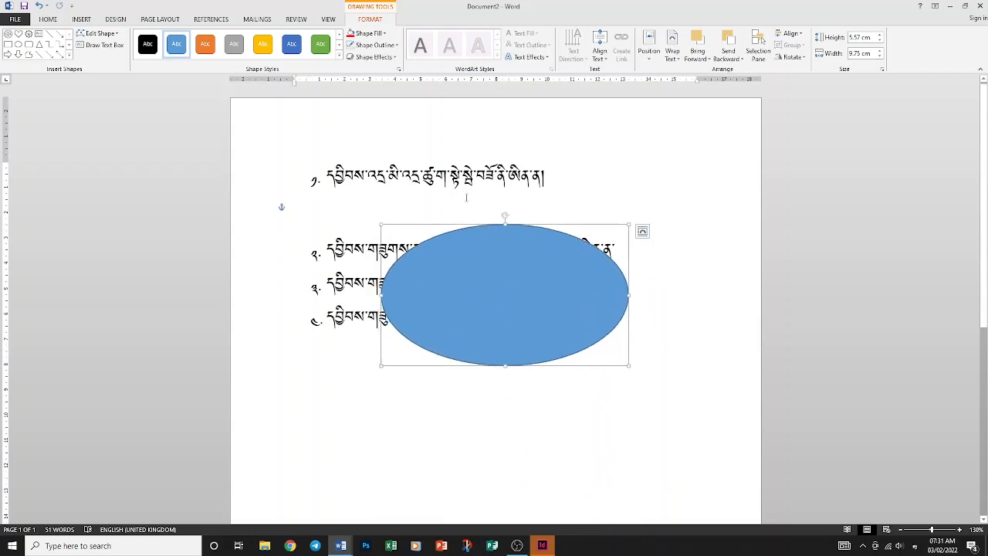
drag(543, 265, 494, 240)
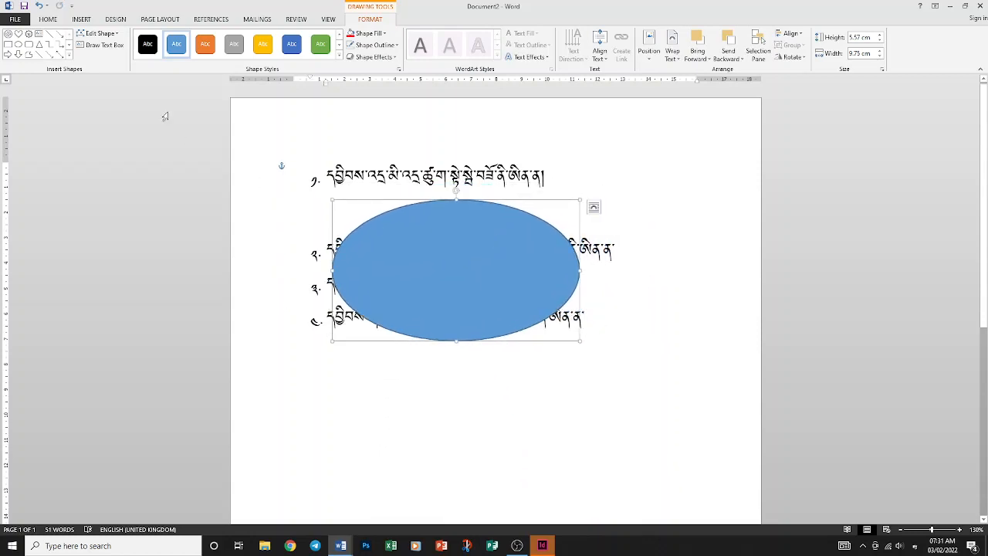
click(82, 20)
click(156, 48)
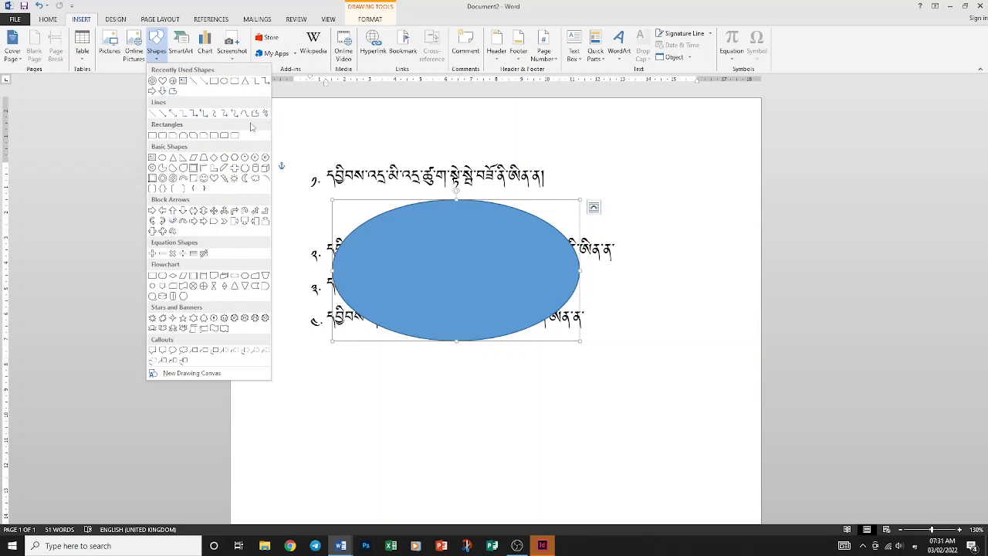
click(476, 277)
Step: Reposition the blue oval slightly to the right below the first list item and deselect it
drag(475, 277, 503, 250)
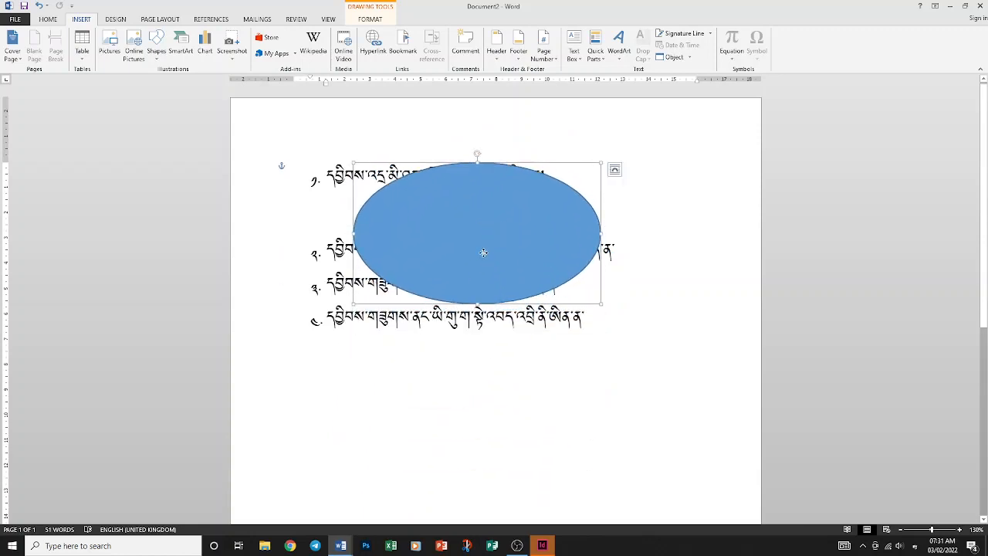
drag(483, 252, 483, 281)
click(439, 390)
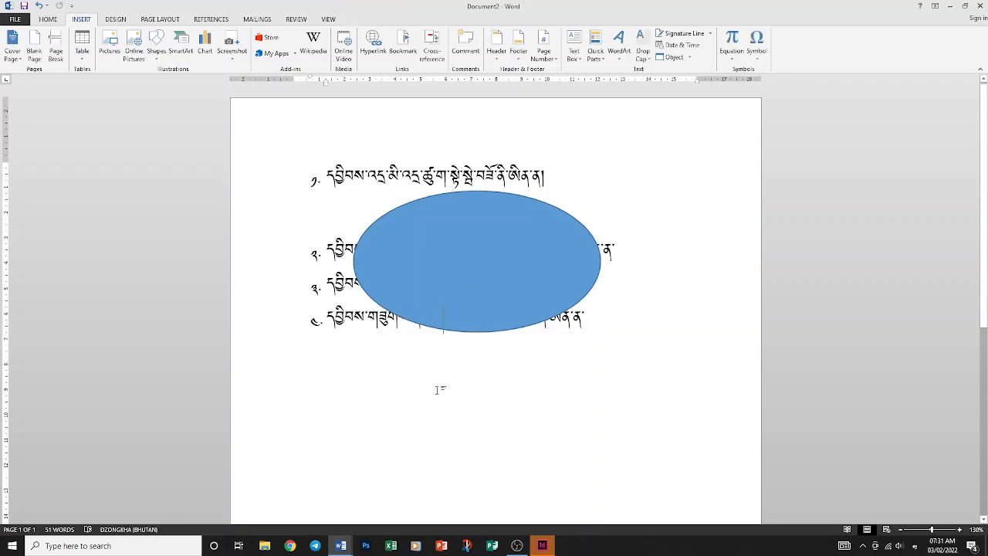
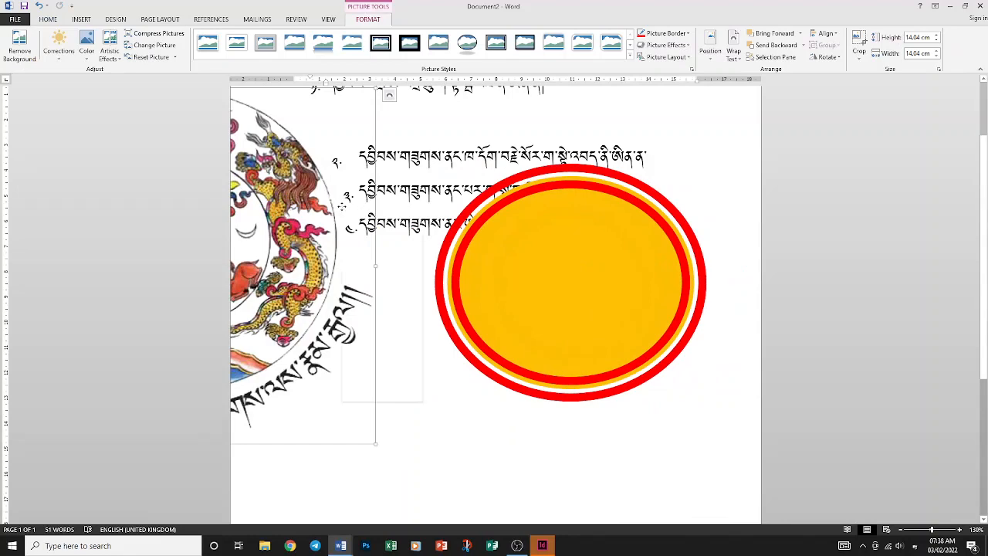
Step: Cut the emblem picture and move the yellow oval with red rings up and left to just below the first list item
right_click(342, 206)
click(349, 213)
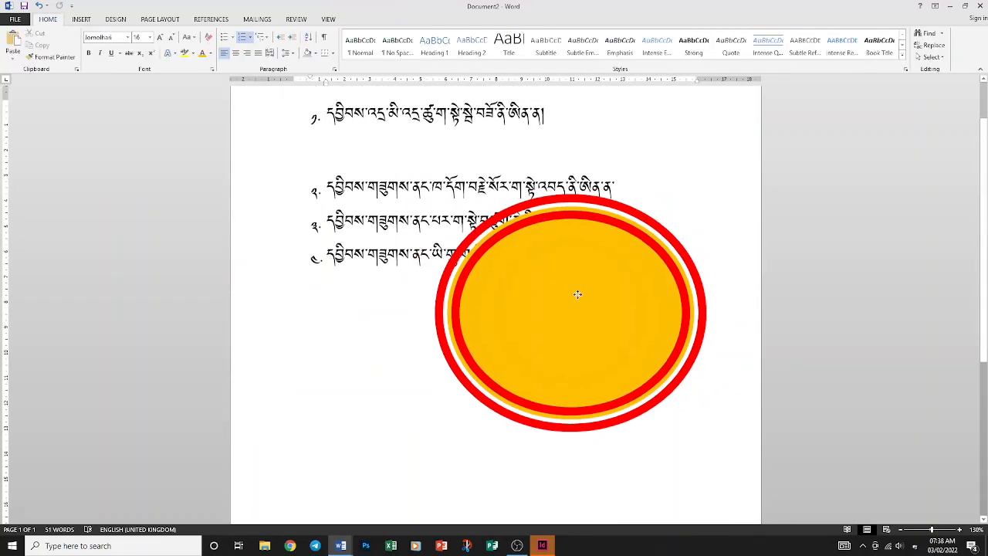
drag(578, 294, 458, 228)
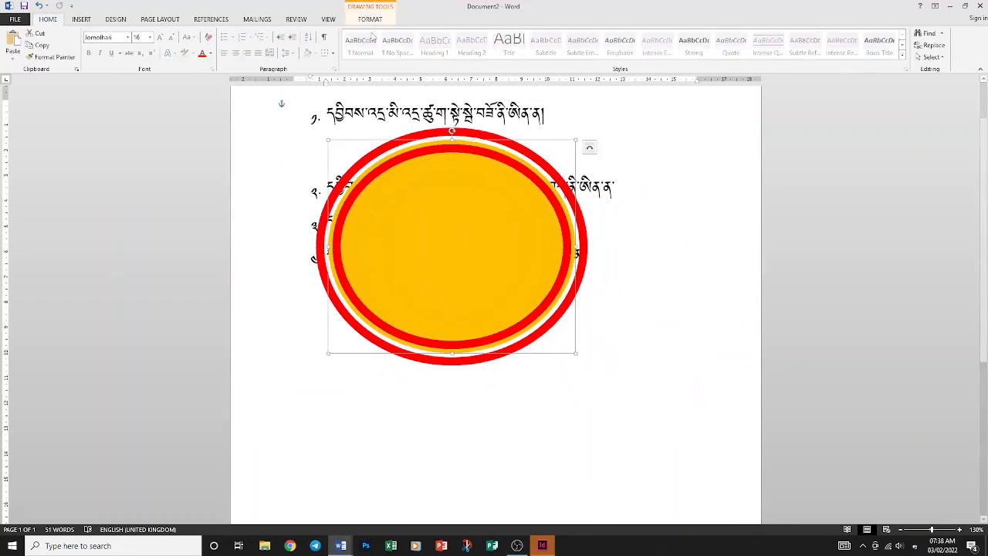
Step: Try pasting the emblem as a picture over the yellow oval and centring it there, and cut it out again
right_click(460, 246)
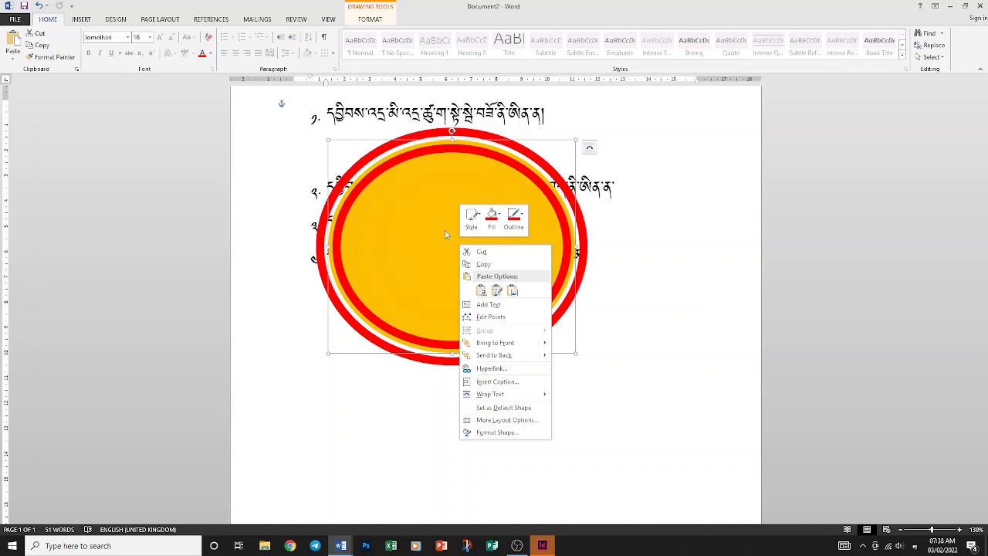
click(511, 291)
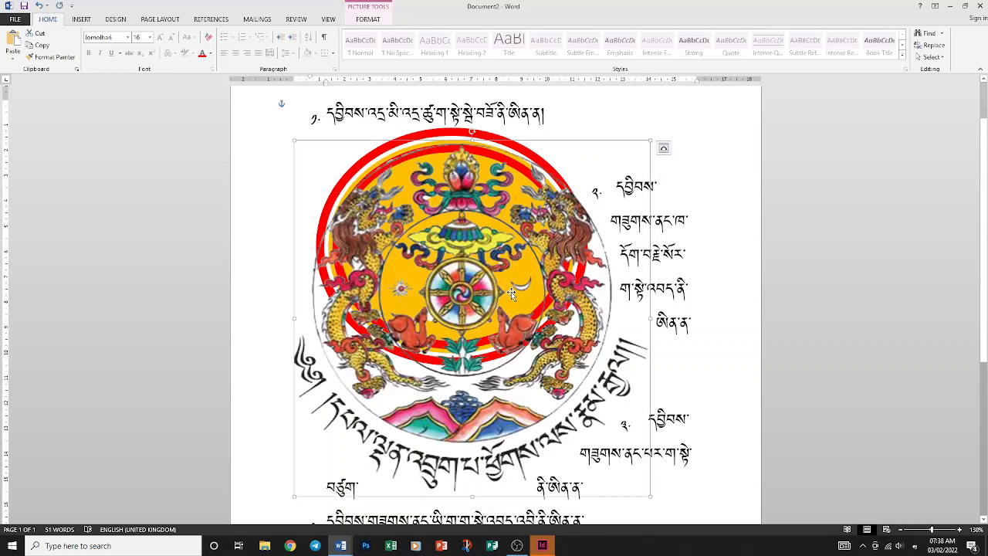
drag(512, 293, 497, 235)
right_click(497, 235)
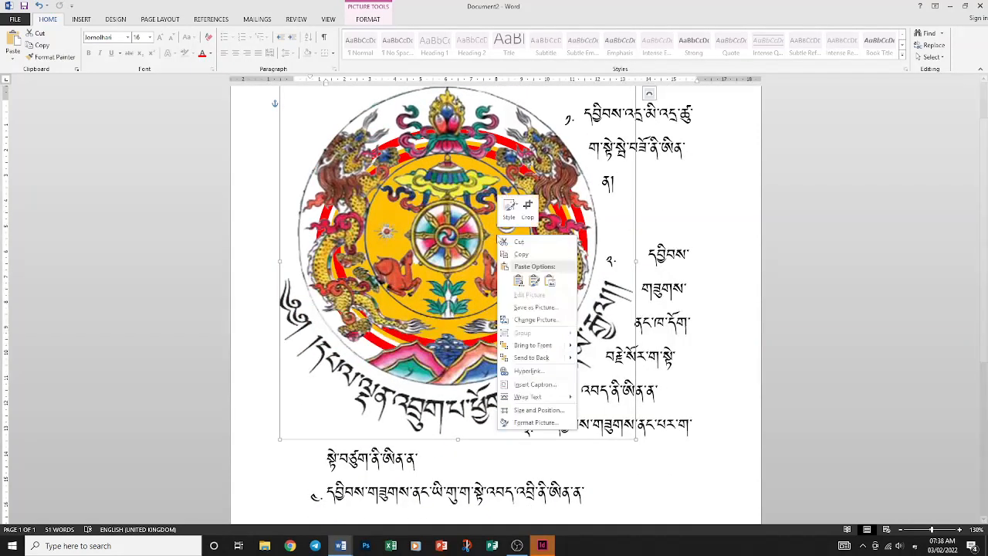
click(518, 241)
Step: Fill the yellow oval with the round emblem picture from Local Disk (D:) and move the oval down over the last two list items
click(481, 239)
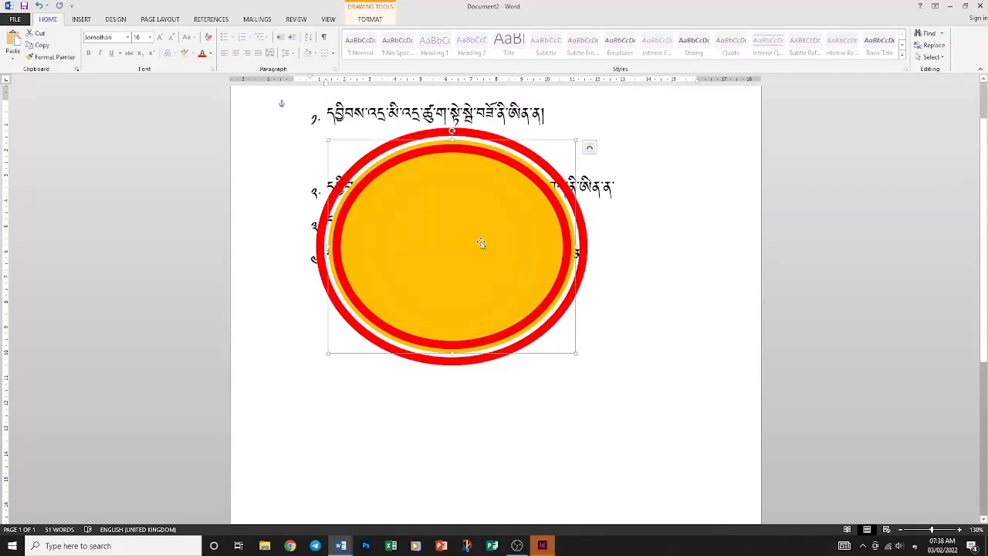
click(362, 22)
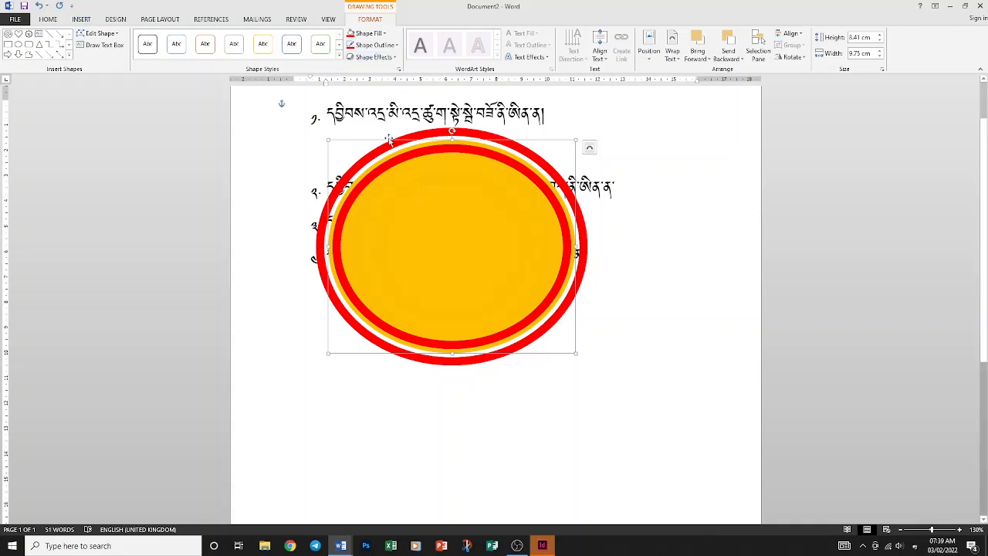
click(386, 34)
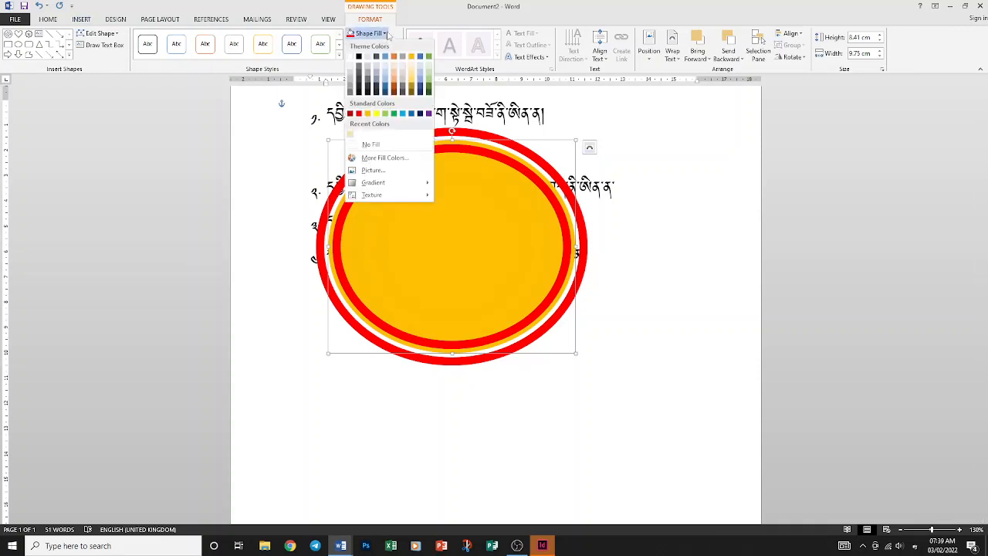
click(374, 171)
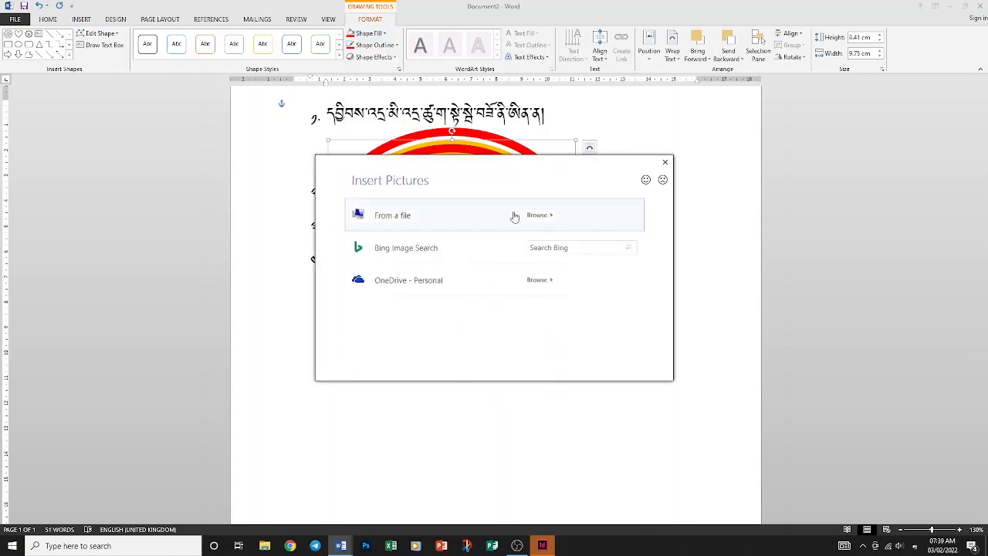
click(517, 216)
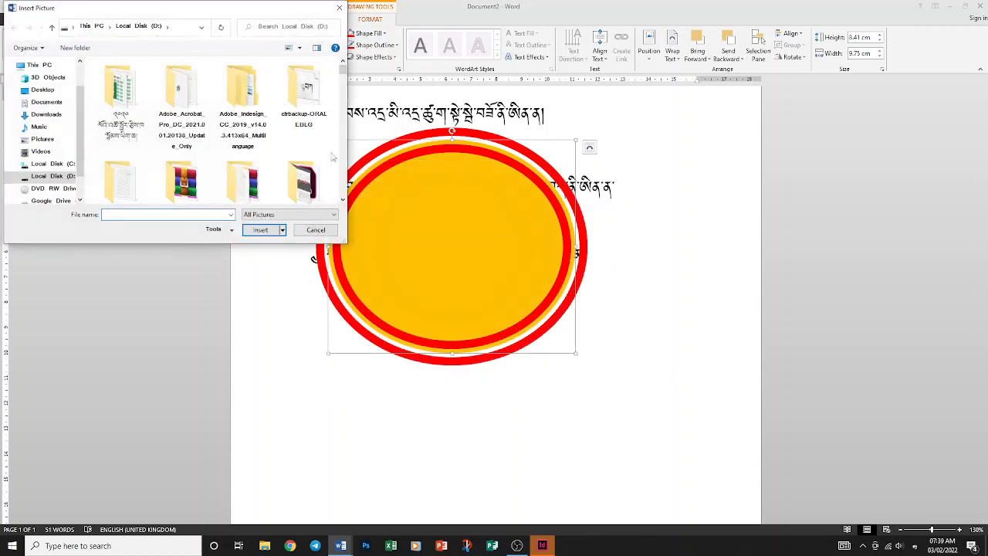
scroll(305, 145, down, 6)
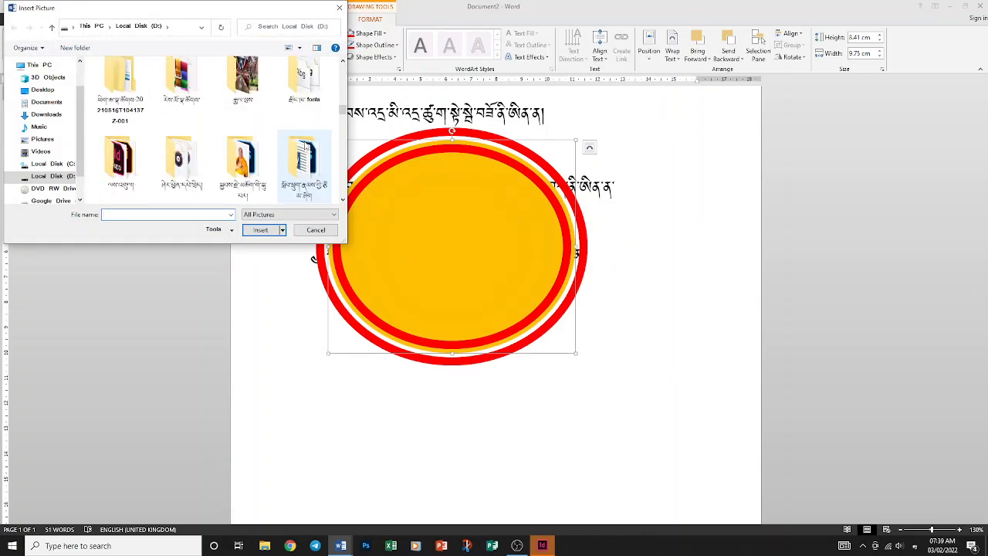
scroll(305, 145, down, 1)
scroll(306, 145, up, 2)
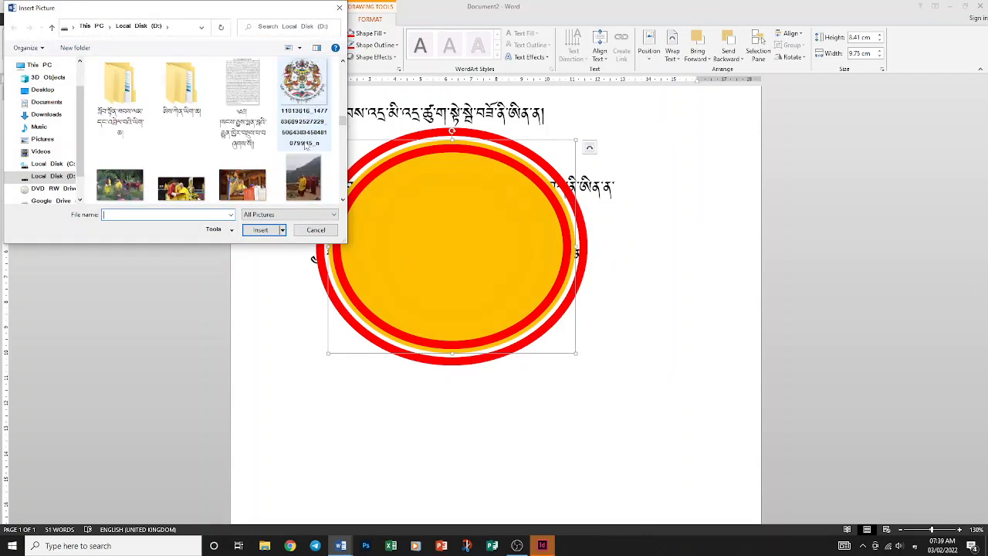
click(315, 91)
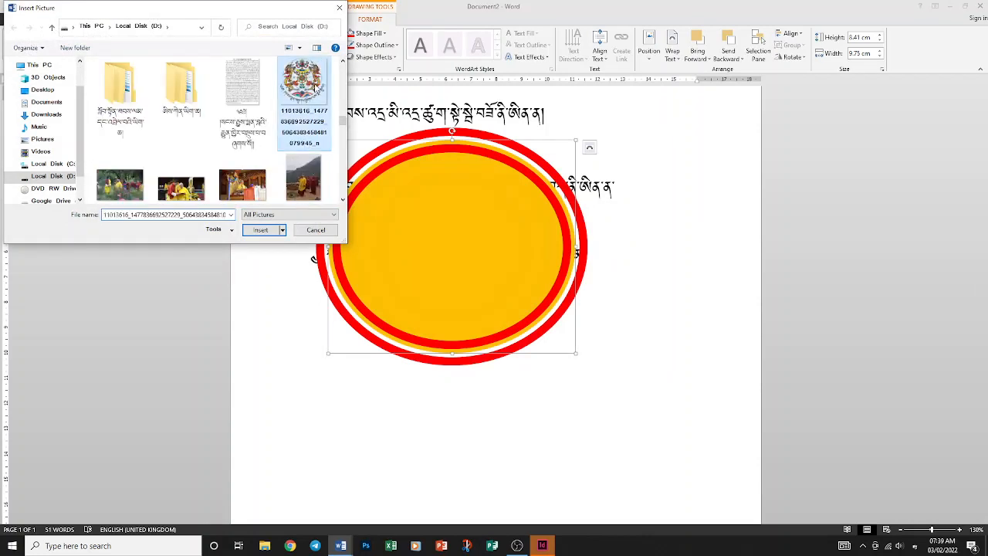
click(260, 229)
drag(481, 240, 499, 311)
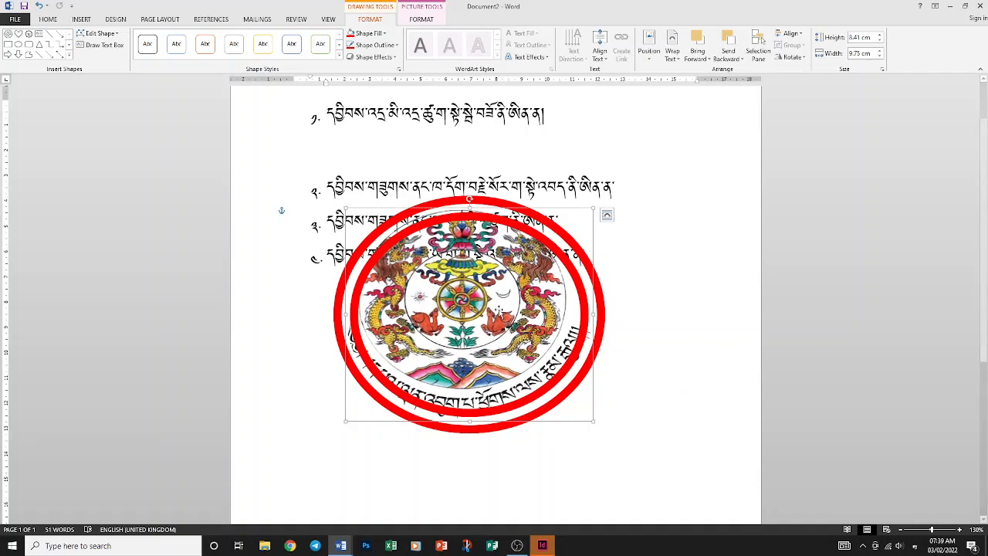
Step: Move the emblem-filled oval slightly up and left over the last list items and remove its outline
scroll(500, 311, up, 2)
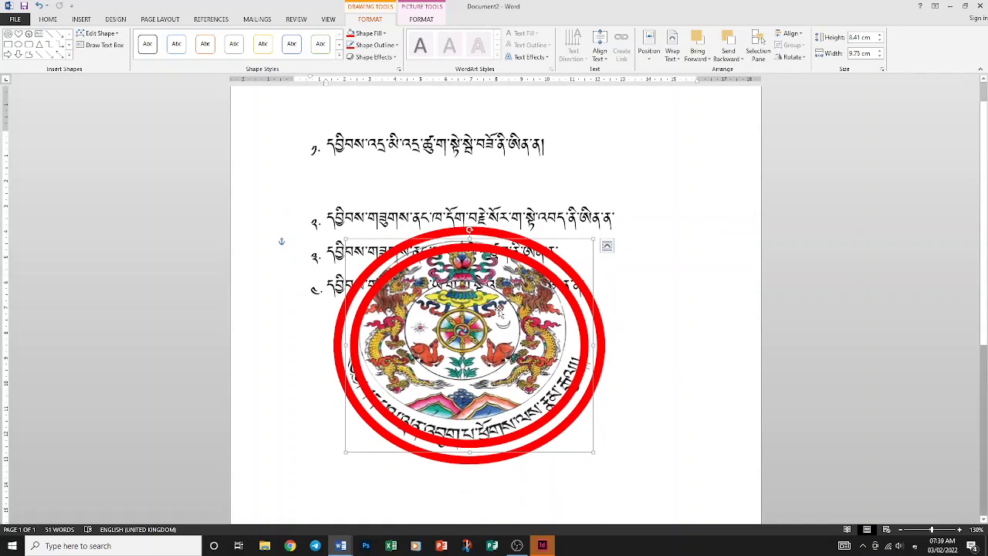
drag(499, 311, 479, 276)
scroll(506, 371, down, 2)
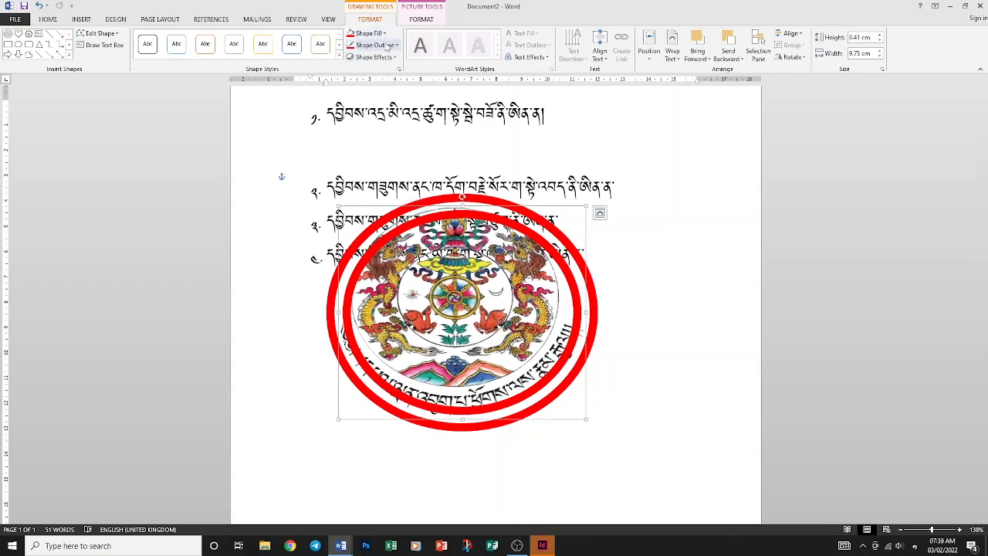
click(376, 44)
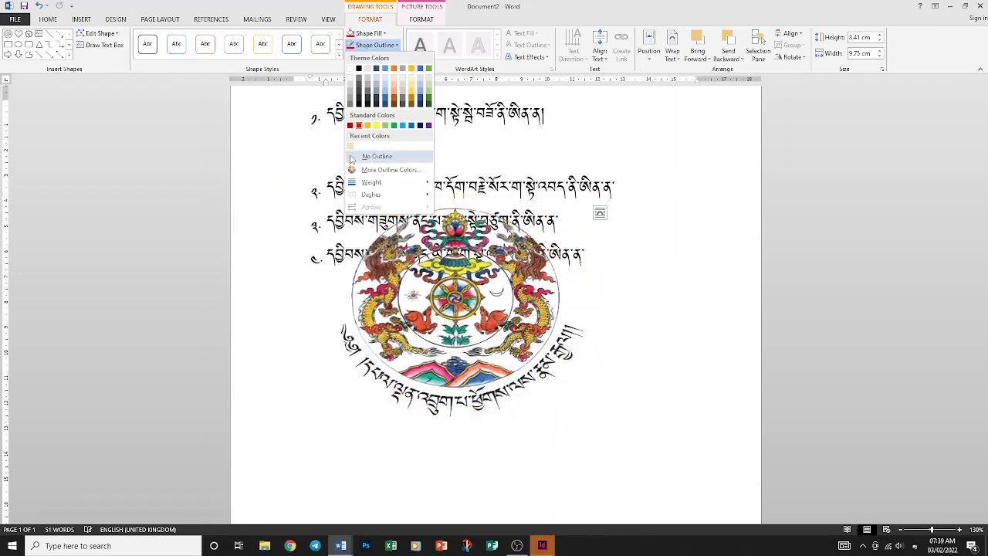
click(352, 158)
Step: Resize the emblem-filled oval to about 10.63 cm high and 9.59 cm wide, and reposition it over the last two list items
drag(423, 275, 390, 215)
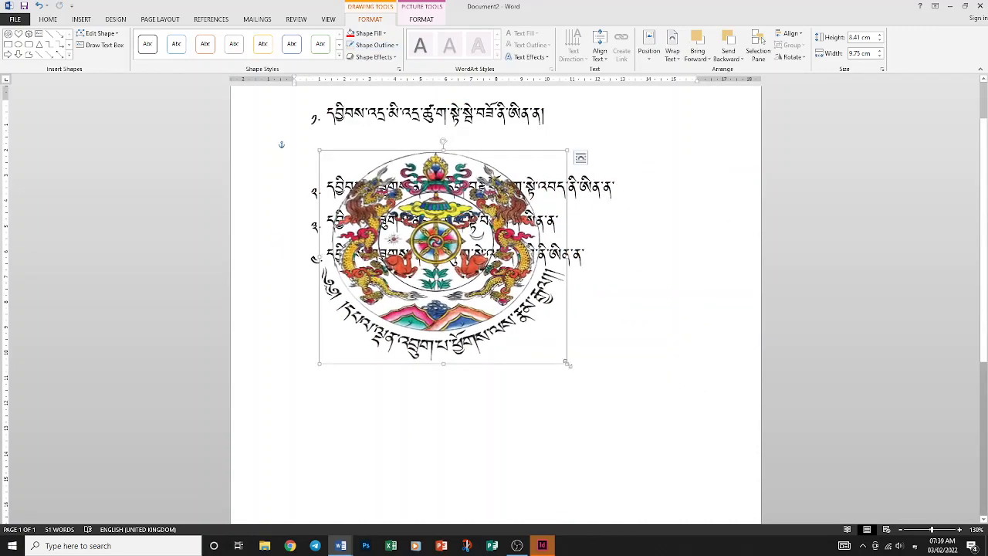
drag(567, 364, 562, 422)
drag(446, 282, 510, 343)
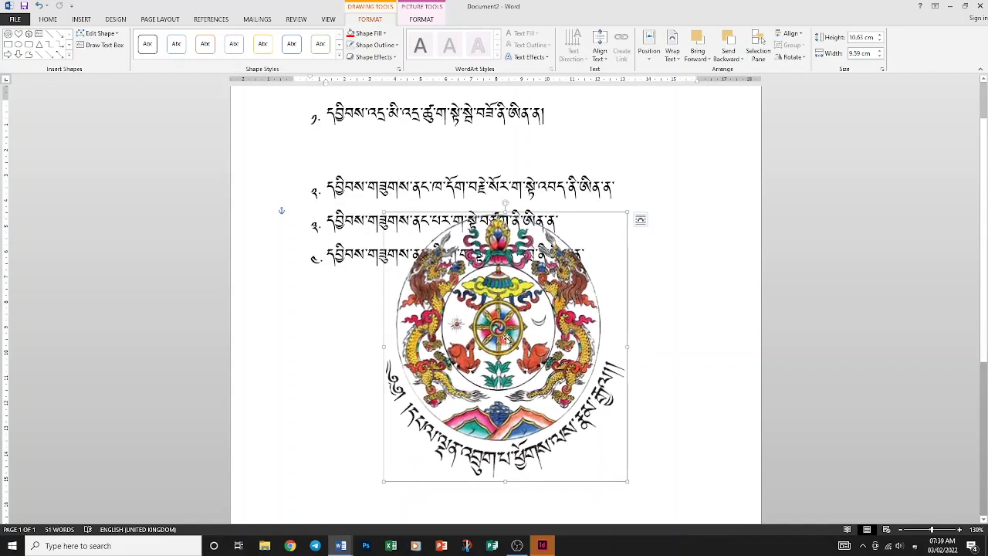
Step: Delete the emblem-filled oval and insert an unnumbered blank line after the third list item
key(Delete)
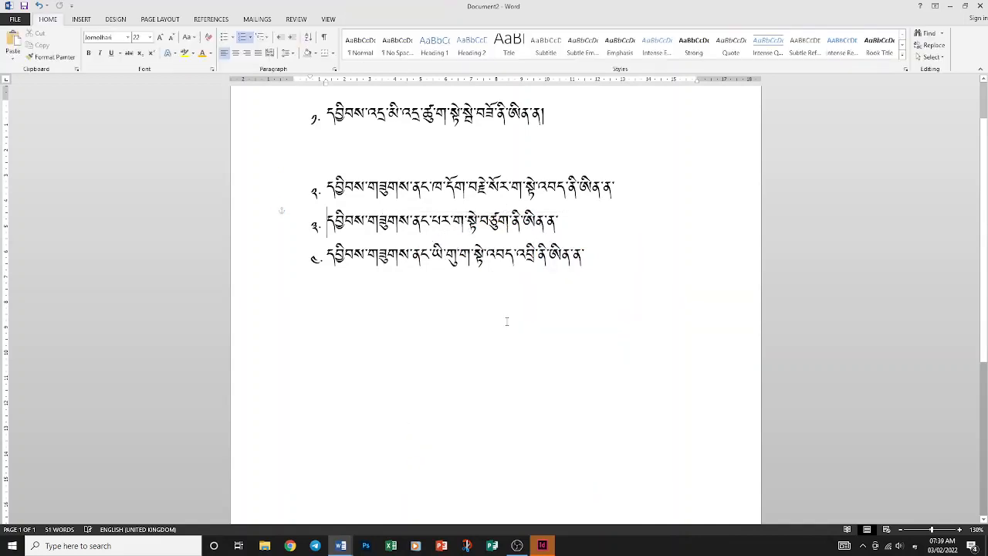
click(587, 221)
key(Return)
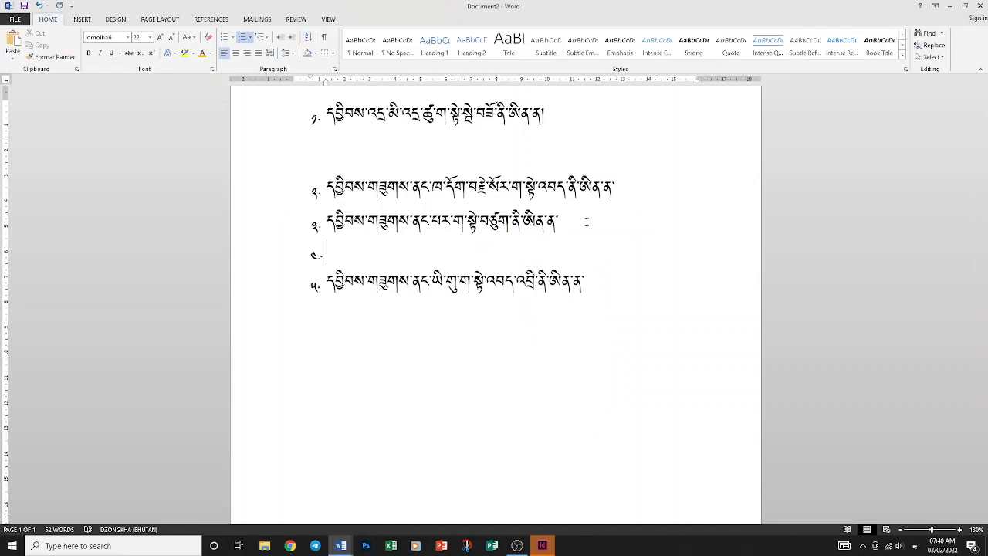
key(Return)
scroll(586, 222, down, 2)
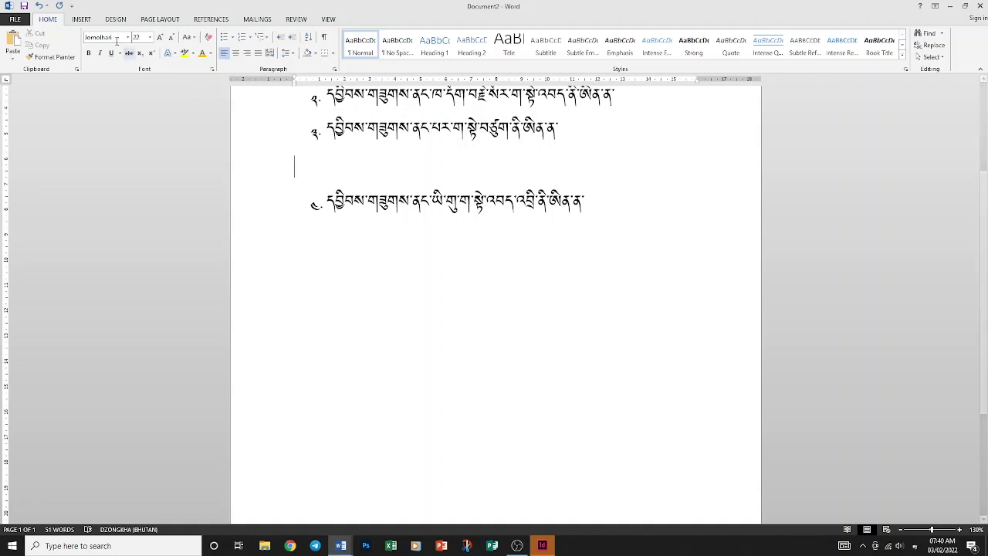
Step: Draw a rectangle about 8.03 cm high and 12.74 cm wide below the fourth list item and nudge it up and left
click(87, 23)
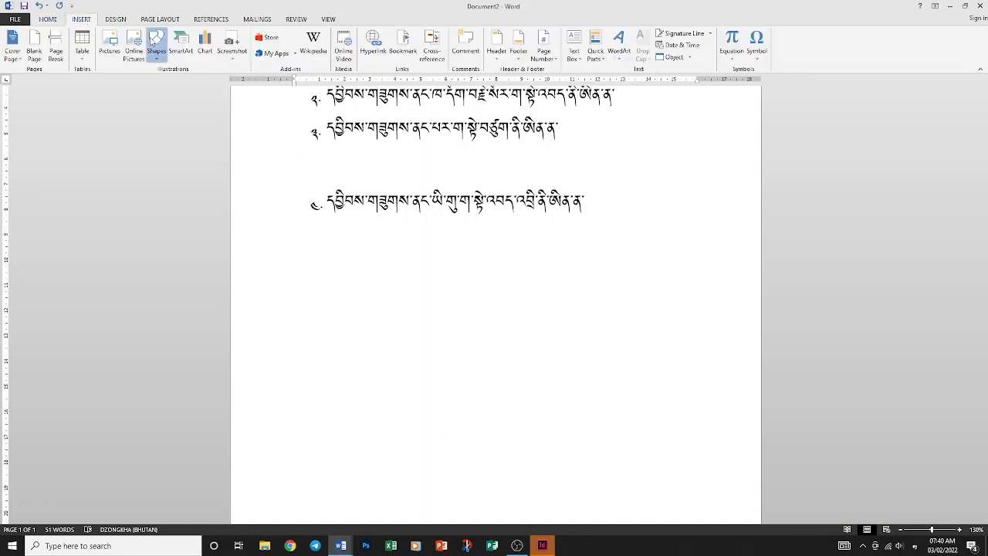
click(156, 46)
click(215, 81)
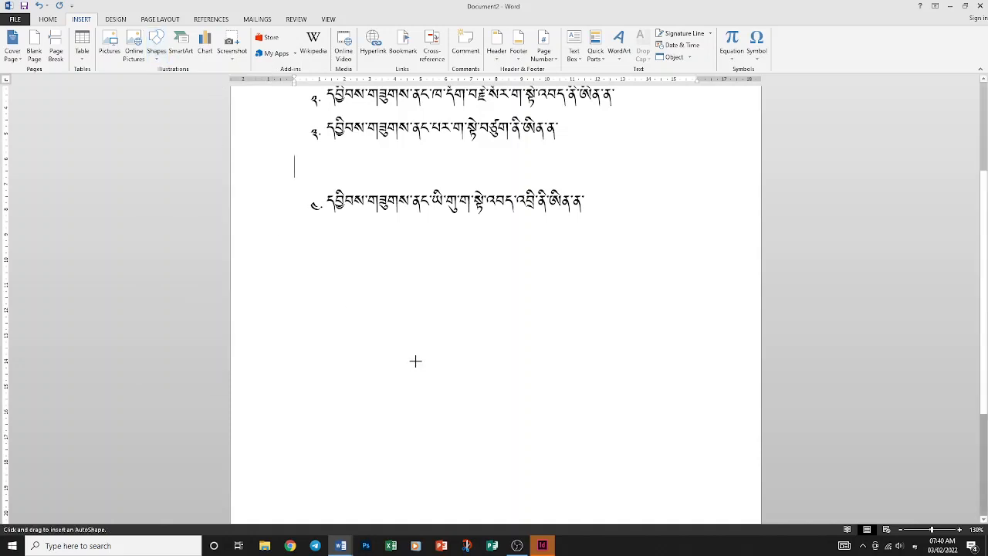
drag(357, 275, 674, 473)
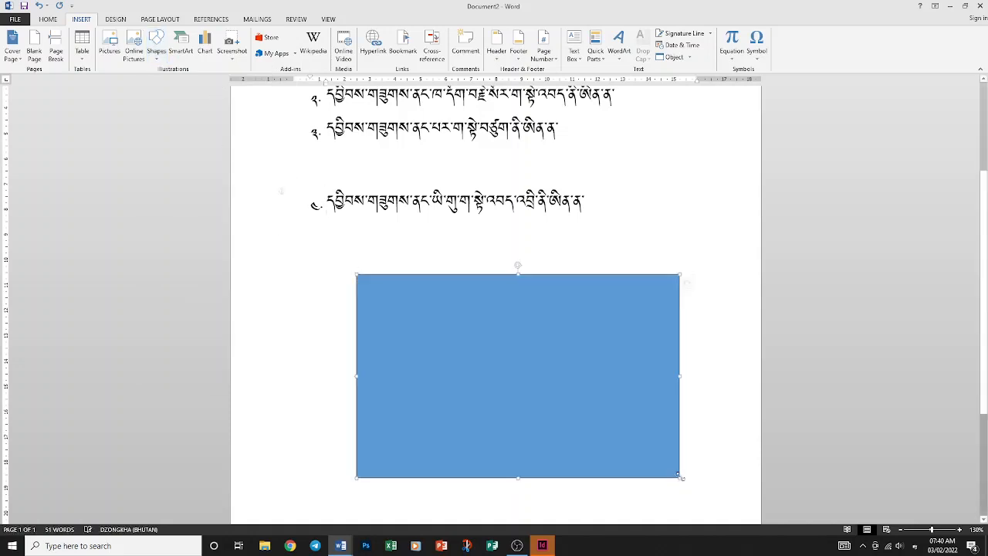
scroll(680, 432, down, 3)
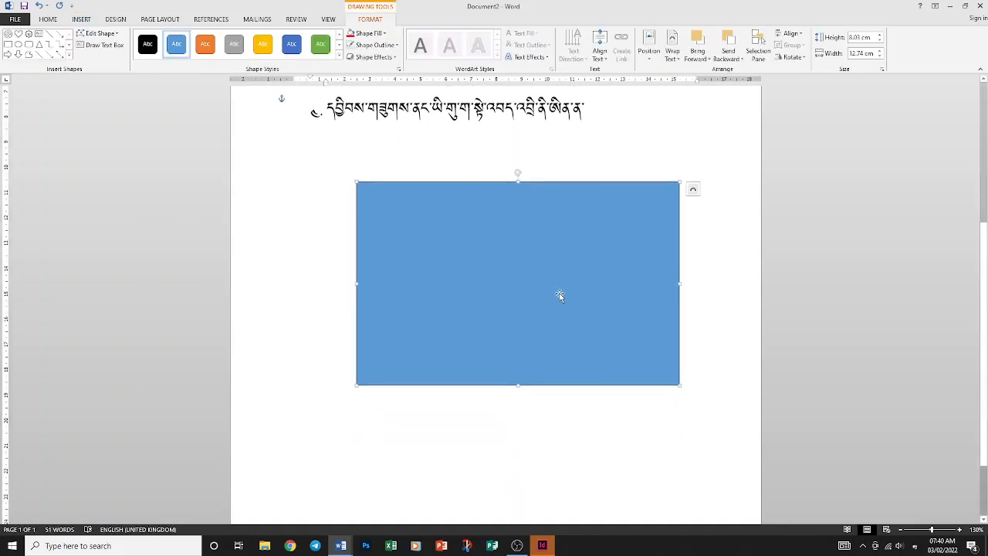
drag(560, 295, 542, 279)
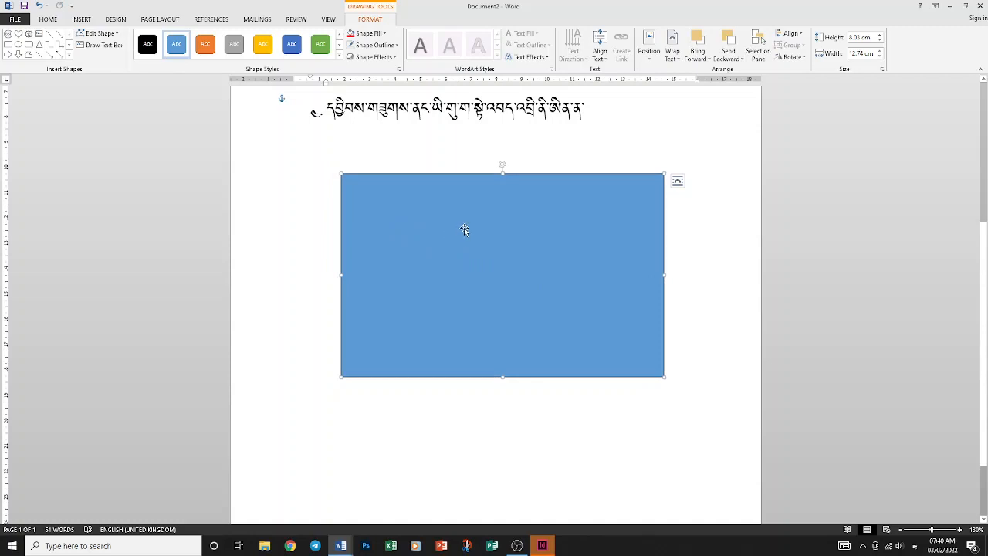
Step: Add a line of random Dzongkha letters as text inside the blue rectangle
right_click(416, 225)
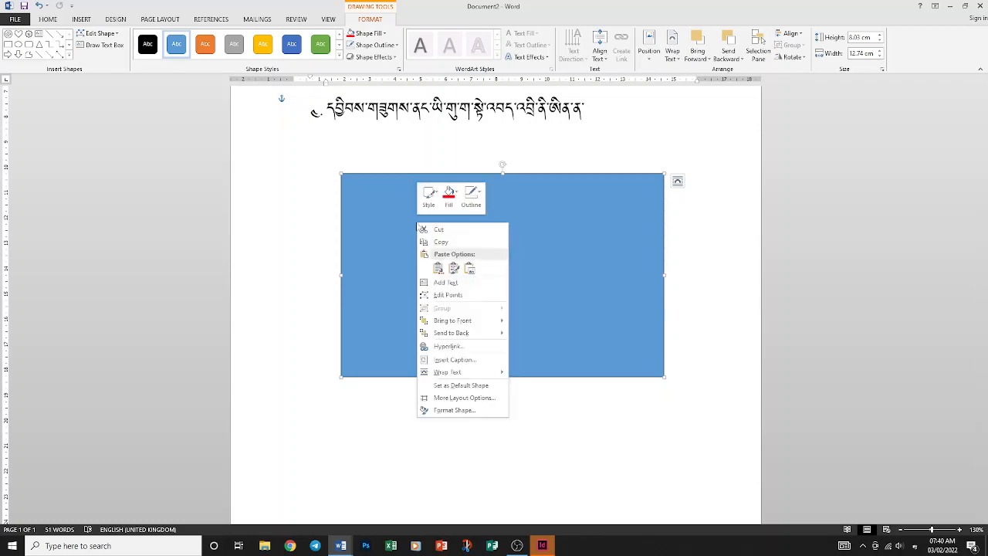
click(443, 283)
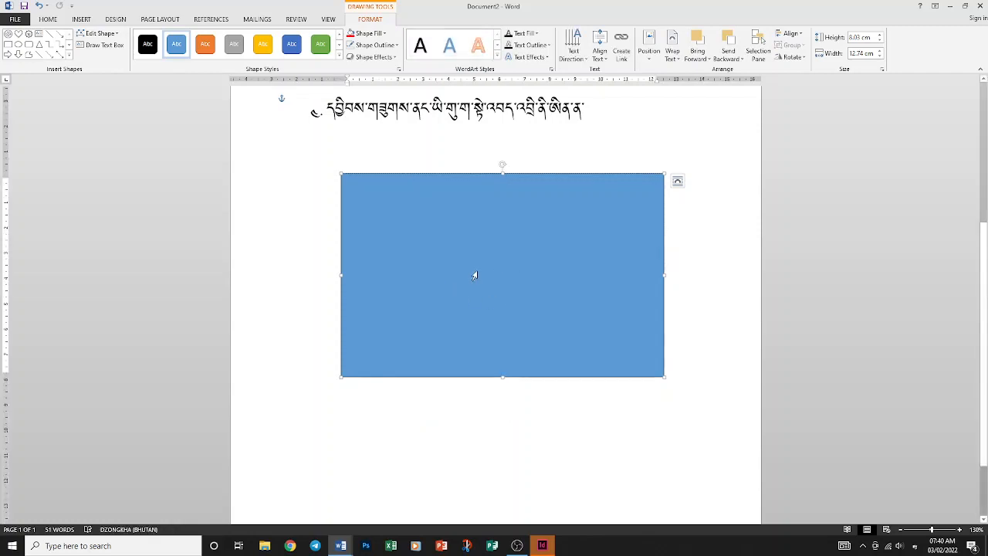
text(ཙམབཟབཙནབཟཙབདནཙཟབཙདབནཙཟབདཙཟ)
Step: Set the rectangle's text to the Jomolhari font and enlarge it to size 24
drag(597, 270, 415, 268)
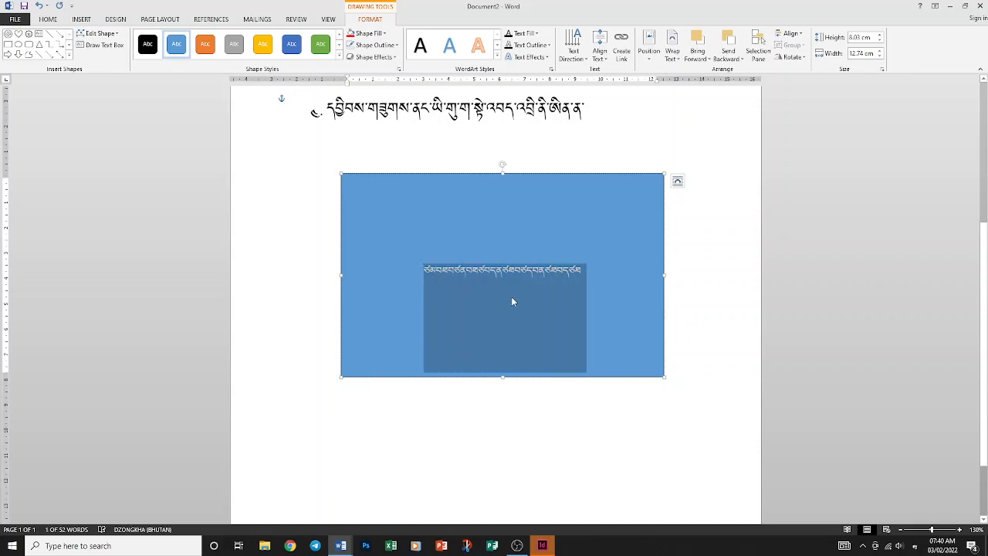
click(585, 290)
drag(588, 271, 391, 269)
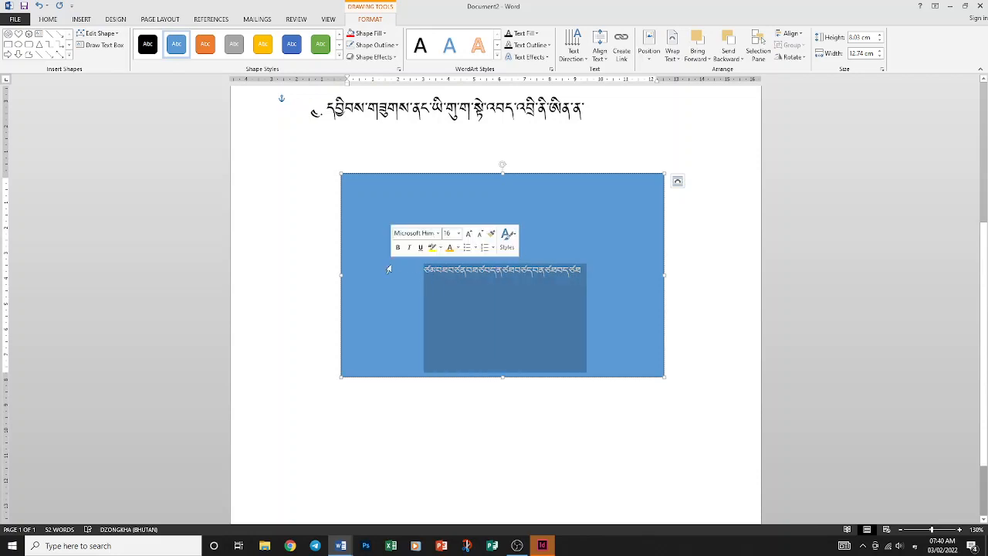
click(438, 233)
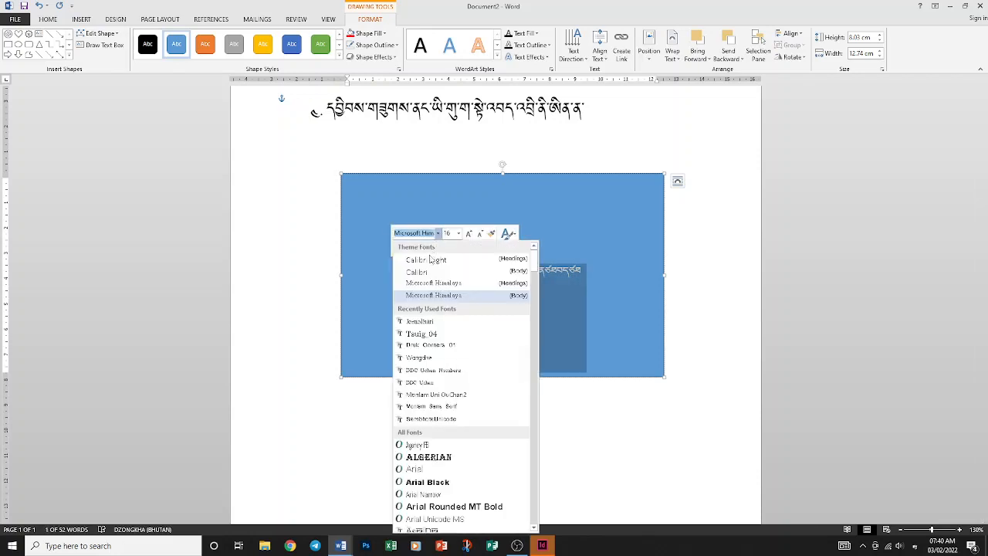
click(437, 322)
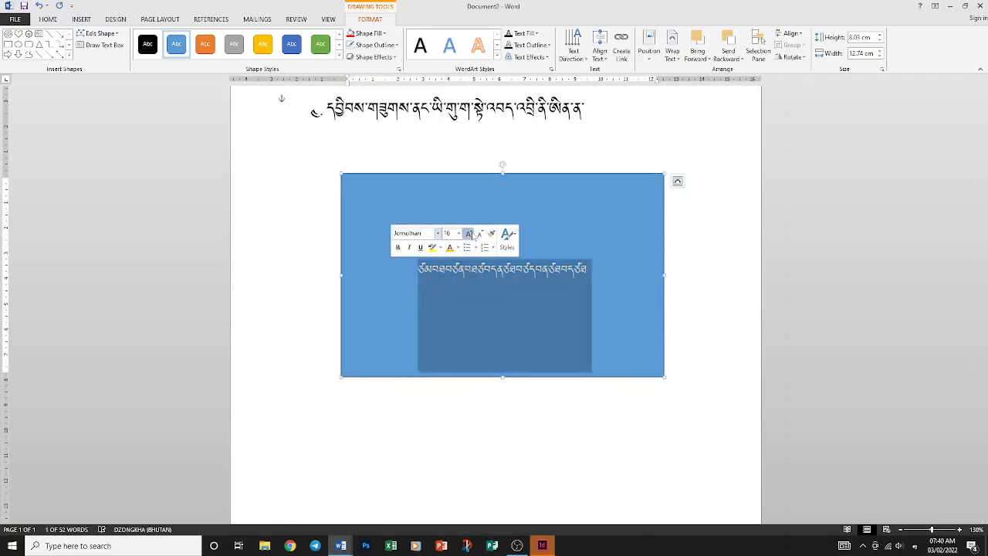
click(469, 233)
click(468, 233)
click(469, 233)
click(470, 233)
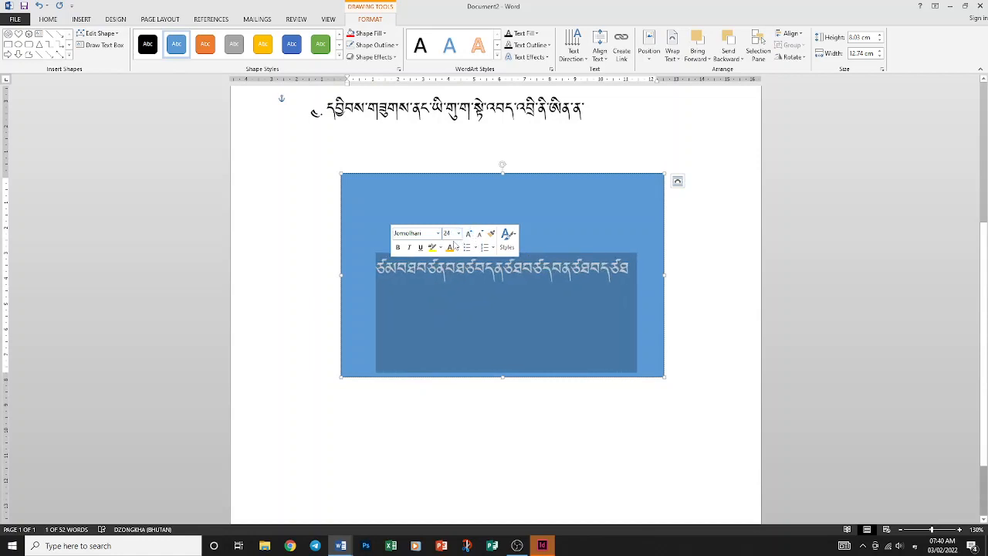
Step: Try a yellow highlight on the rectangle's text and remove it again
click(457, 247)
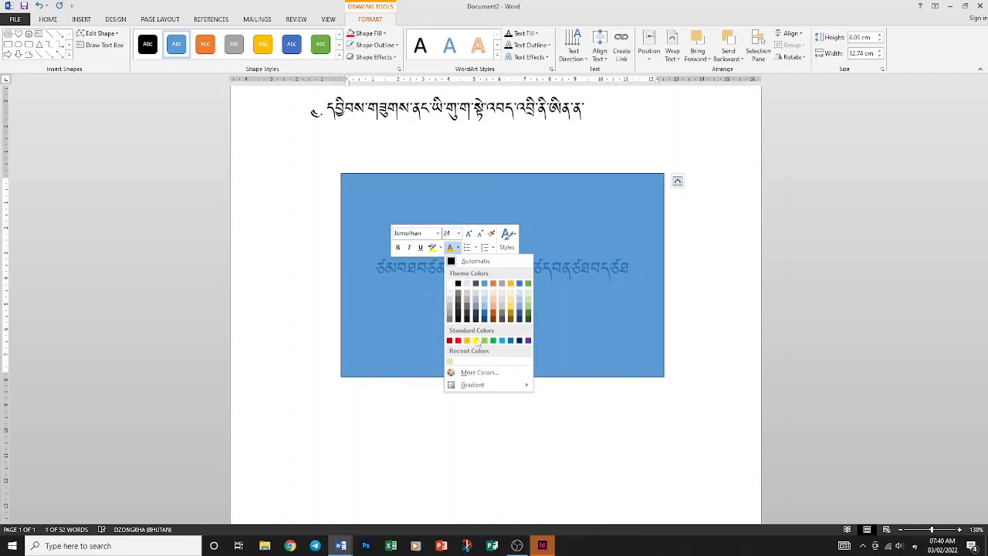
click(459, 248)
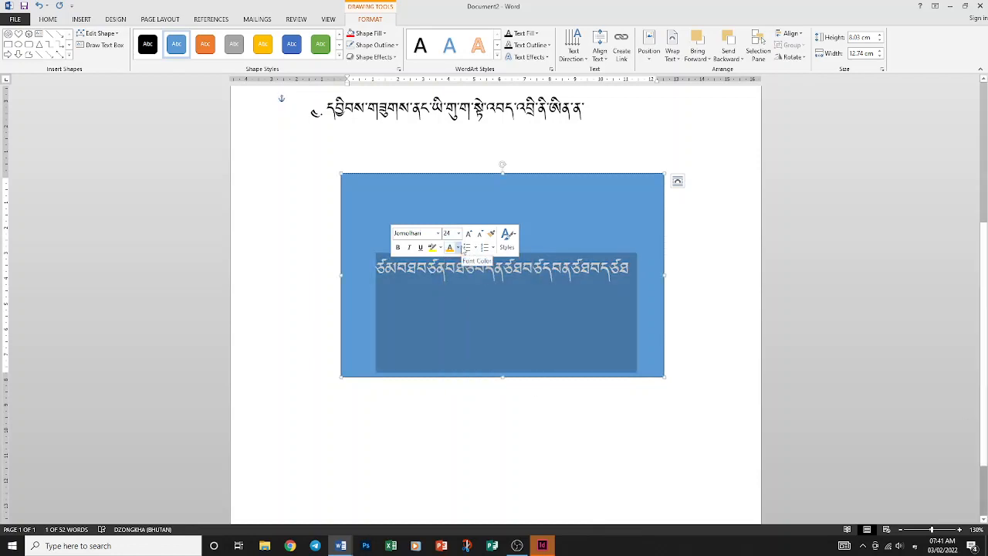
click(433, 248)
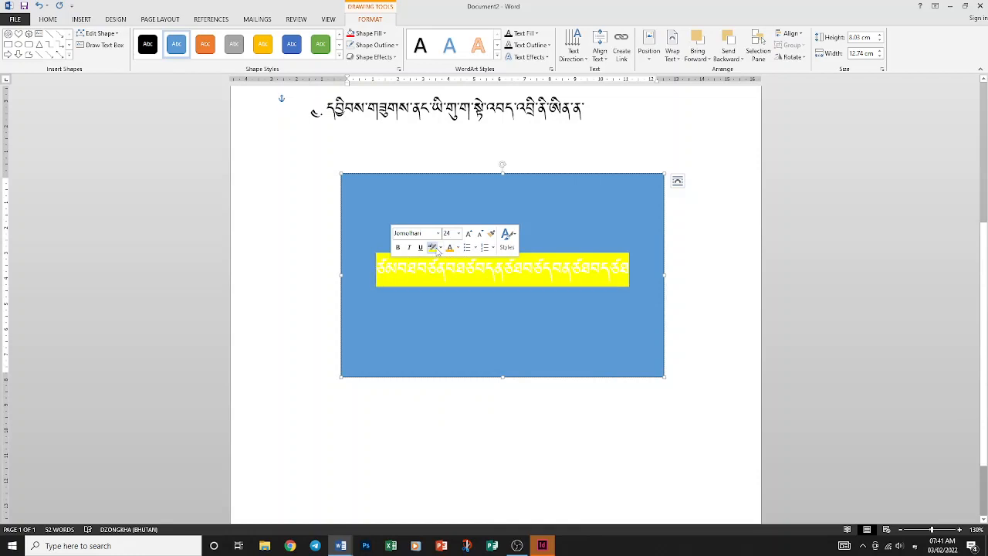
click(439, 248)
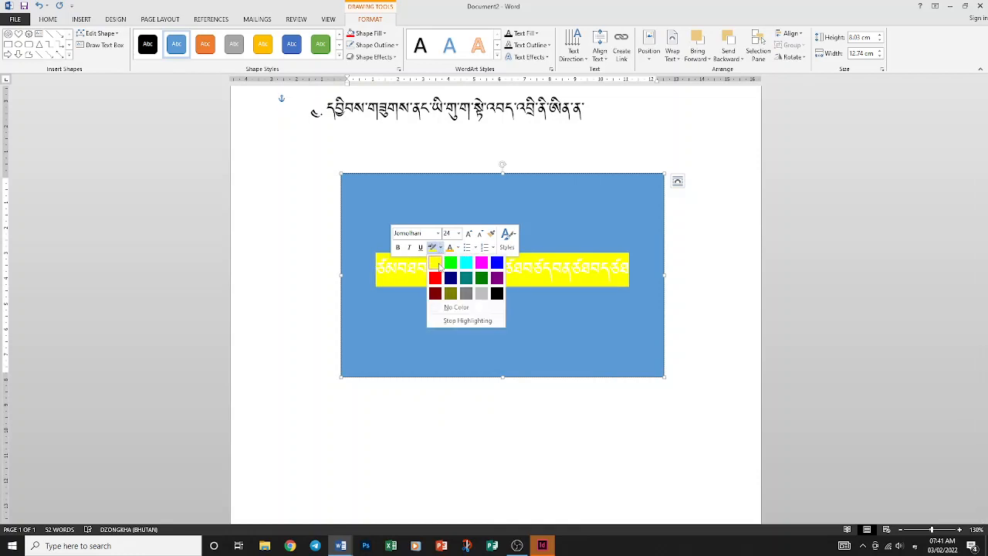
click(447, 310)
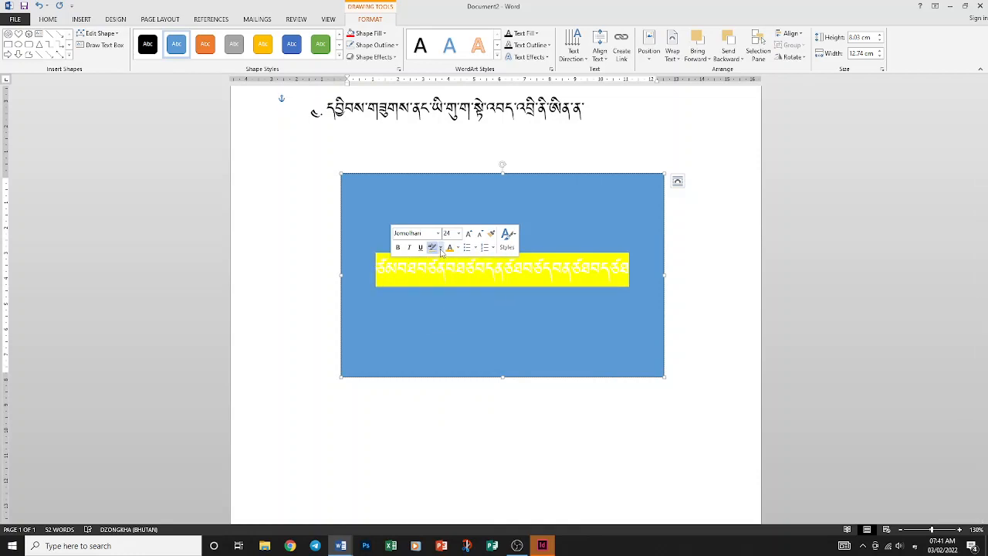
click(455, 299)
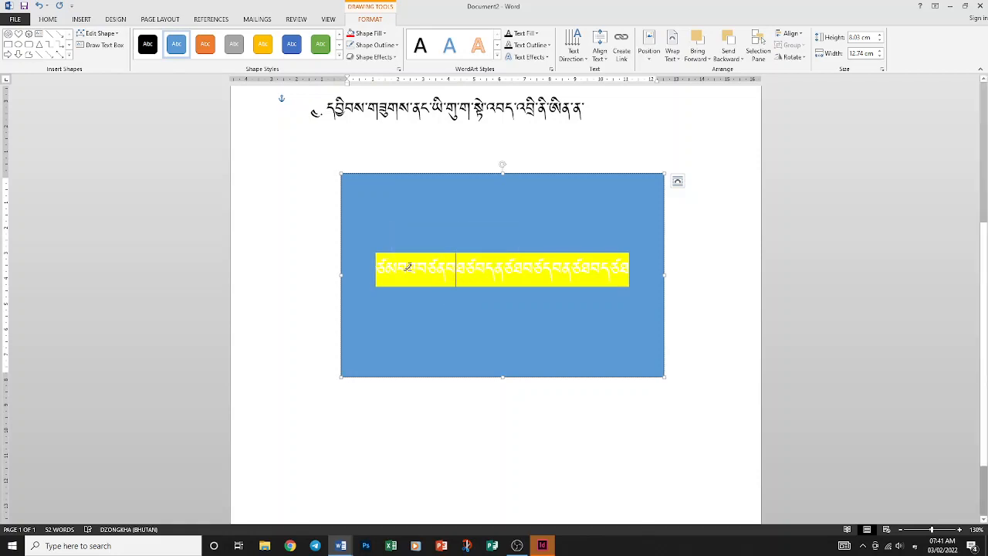
drag(378, 266, 648, 276)
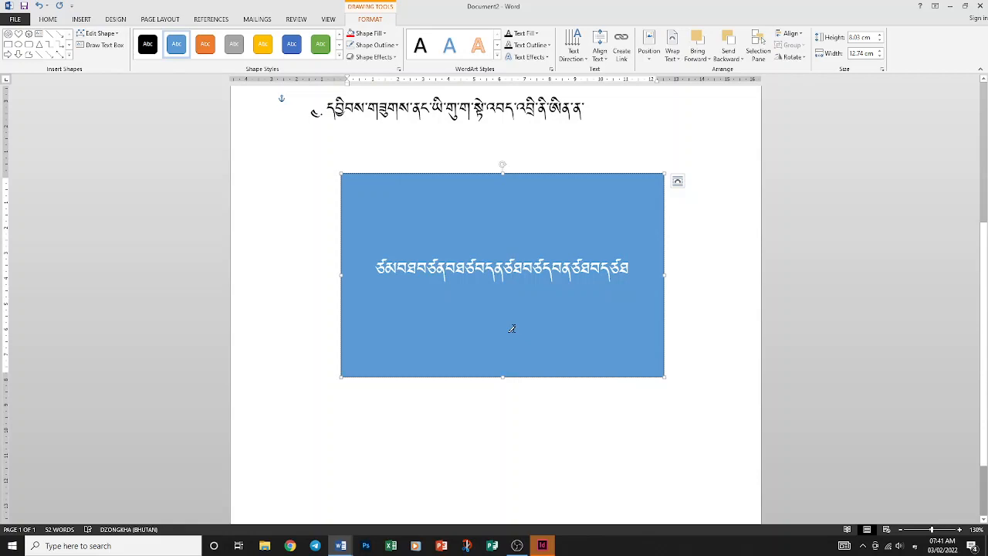
scroll(512, 328, up, 3)
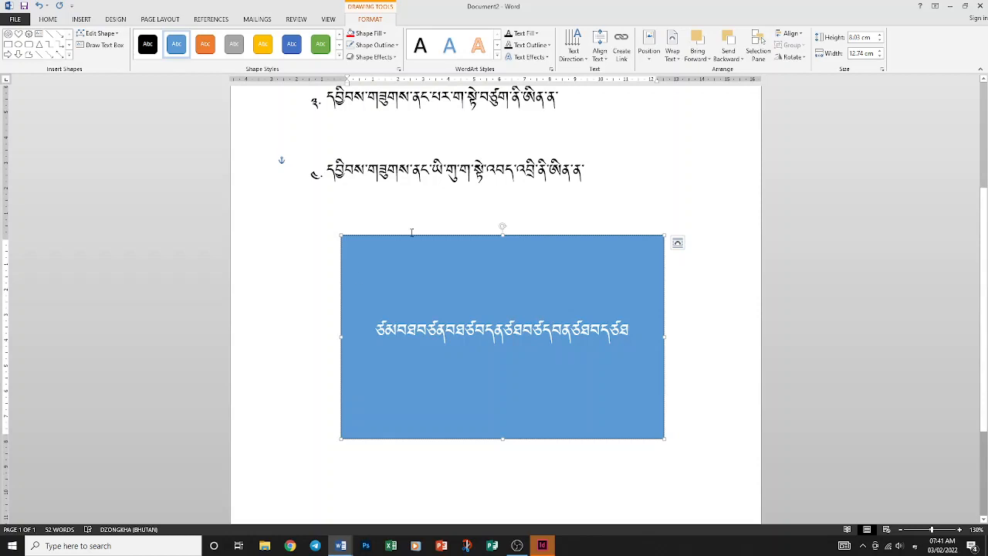
click(360, 201)
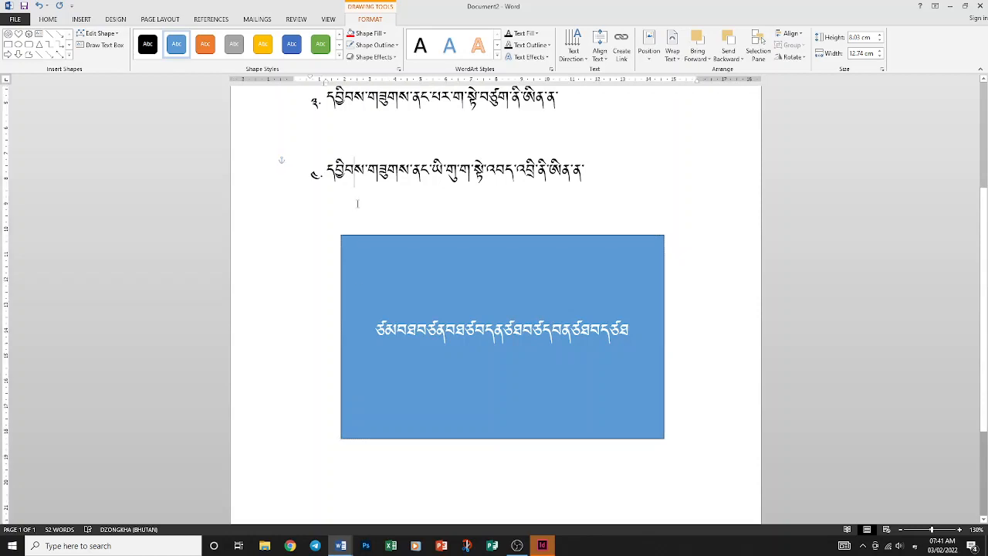
click(476, 330)
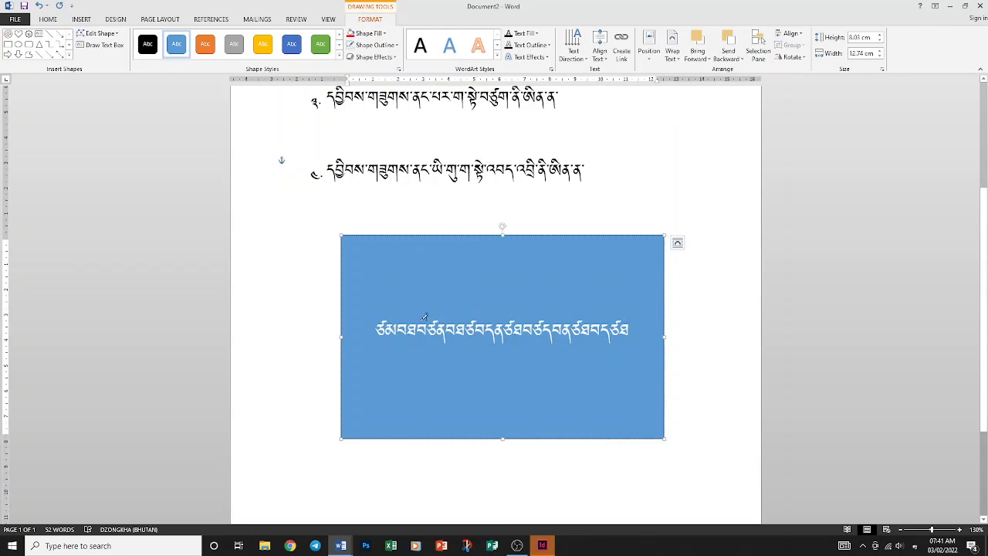
drag(376, 320, 633, 341)
click(632, 341)
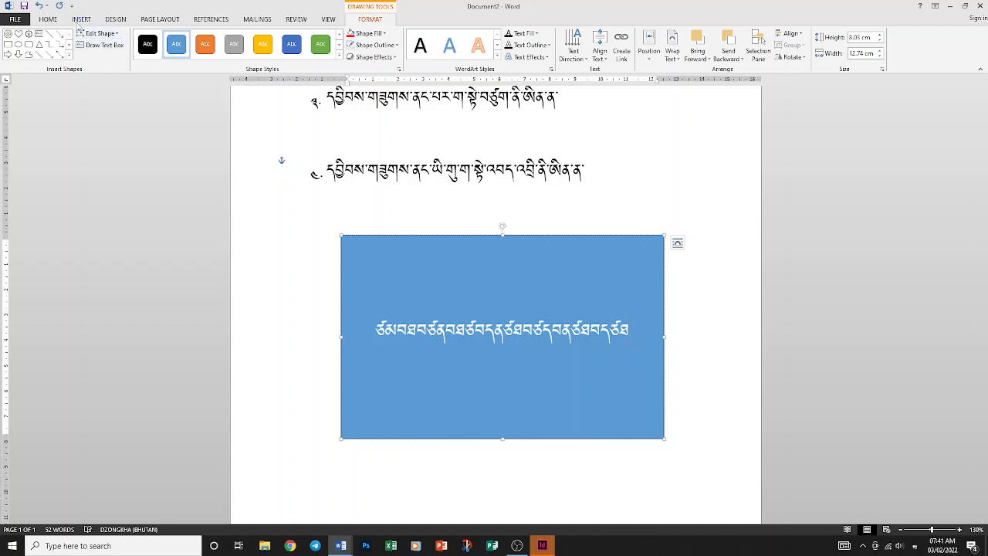
click(51, 22)
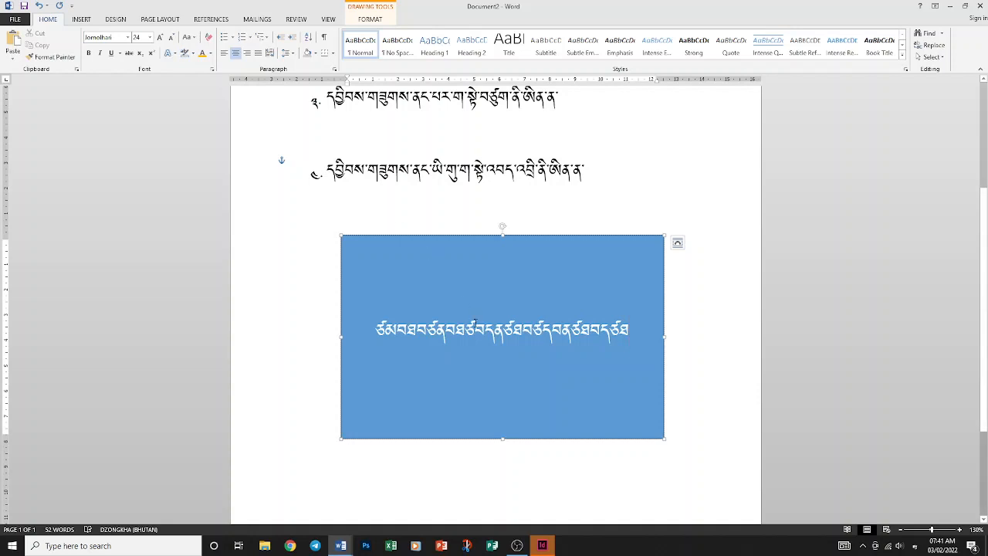
Step: Try the 90° and 270° text rotations on the rectangle's text and set it back to horizontal
click(370, 18)
drag(376, 330, 637, 347)
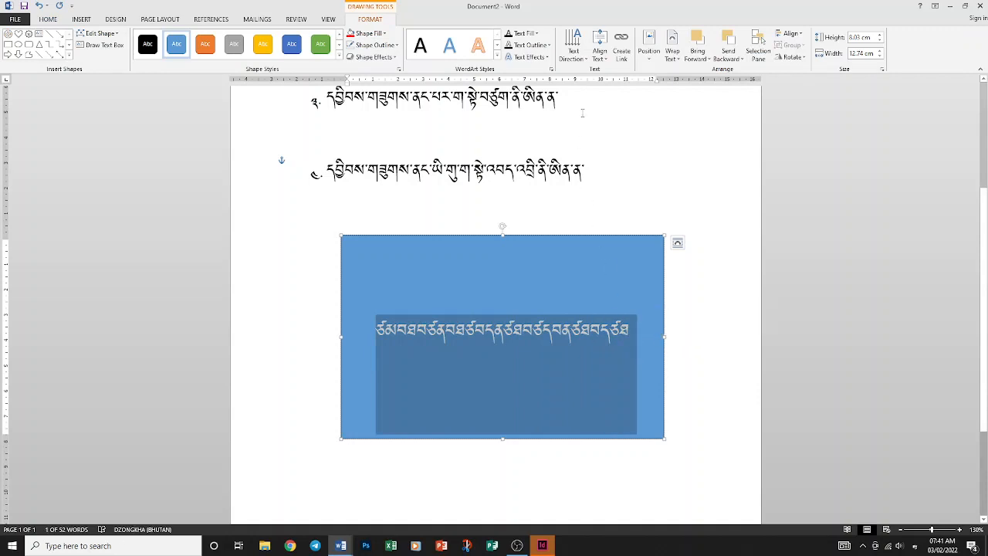
click(586, 62)
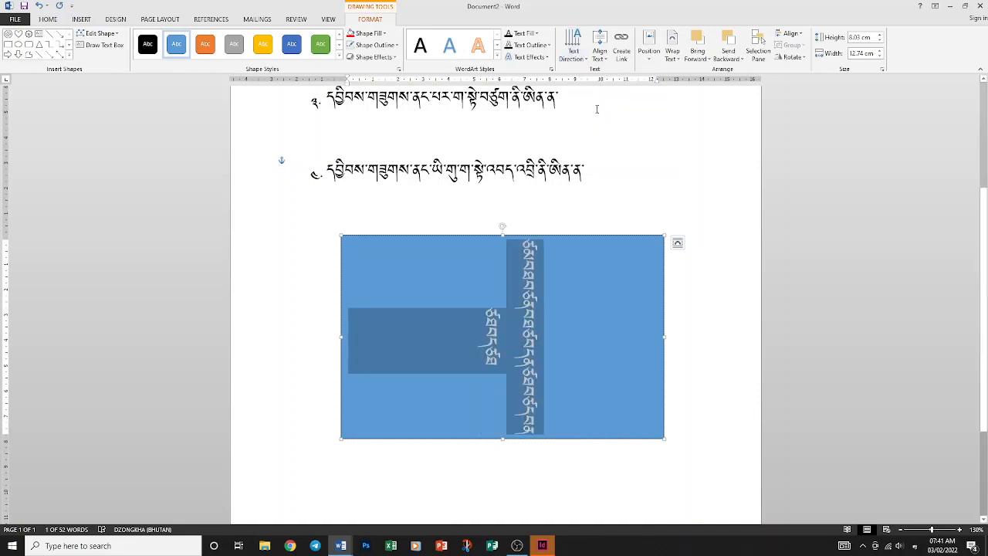
click(573, 44)
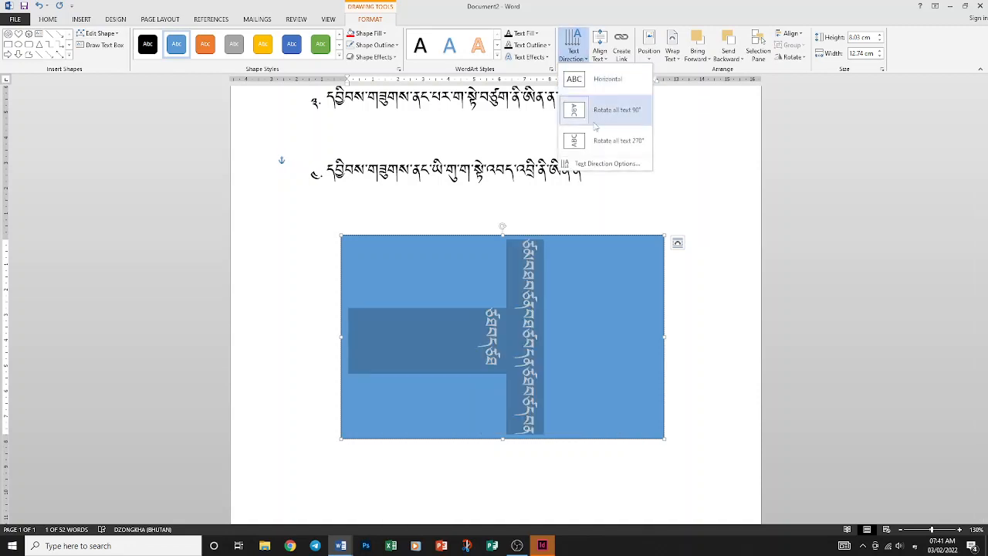
click(598, 141)
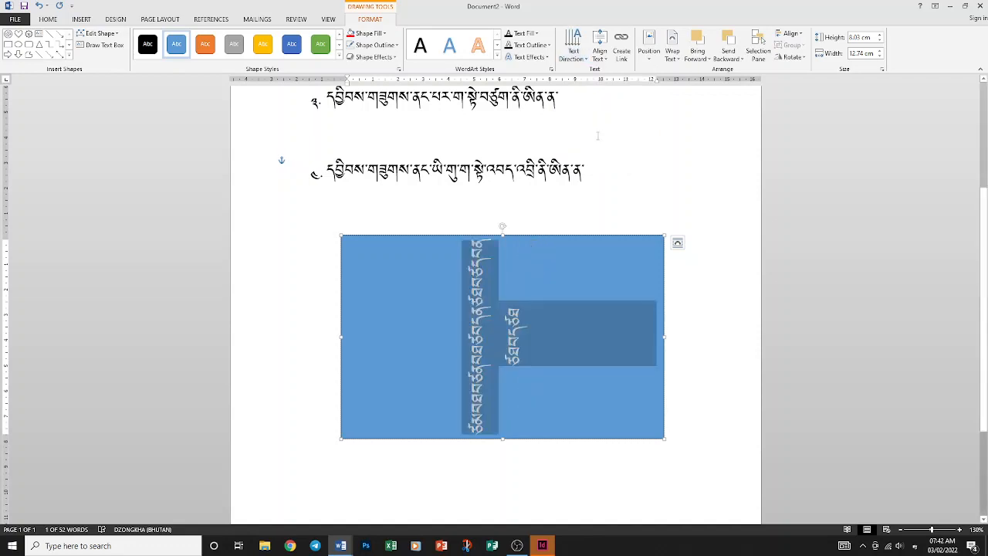
click(580, 58)
click(573, 106)
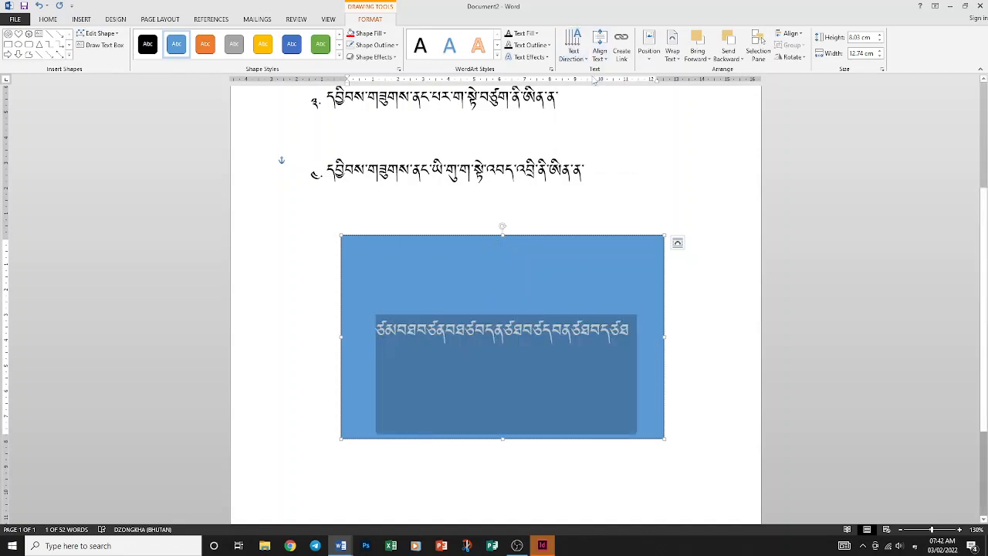
Step: Rotate the rectangle's text 90° and back to horizontal, and preview the bottom text alignment without applying it
click(586, 61)
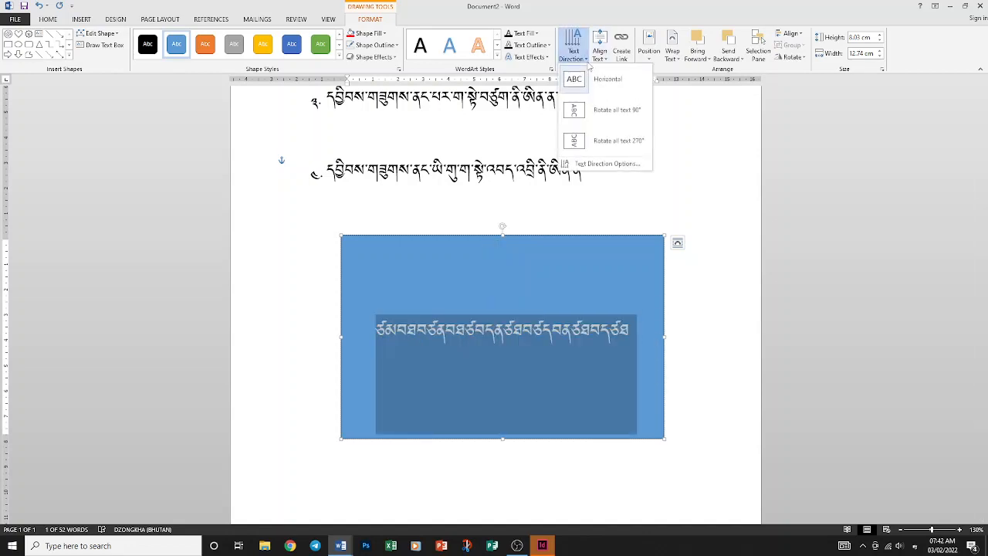
click(603, 116)
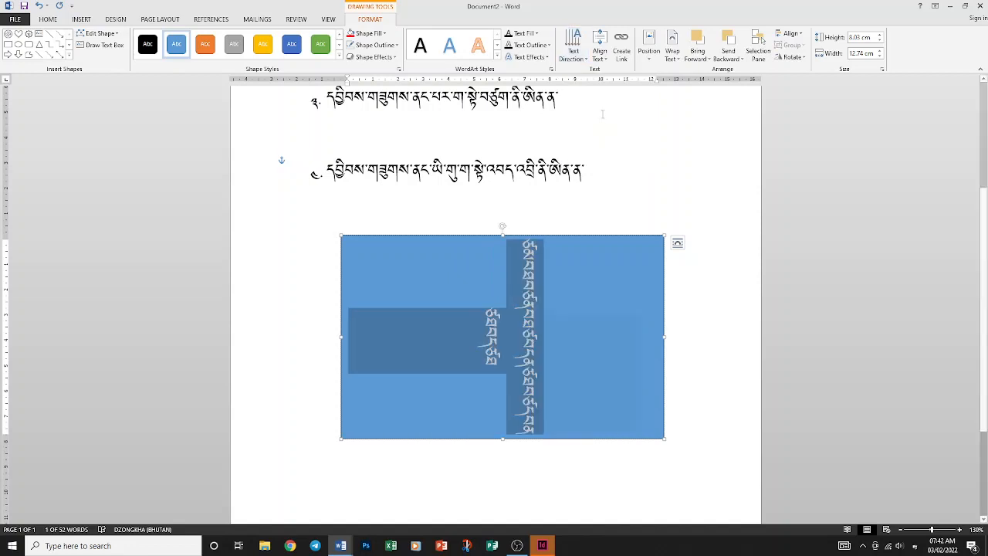
click(581, 56)
click(585, 78)
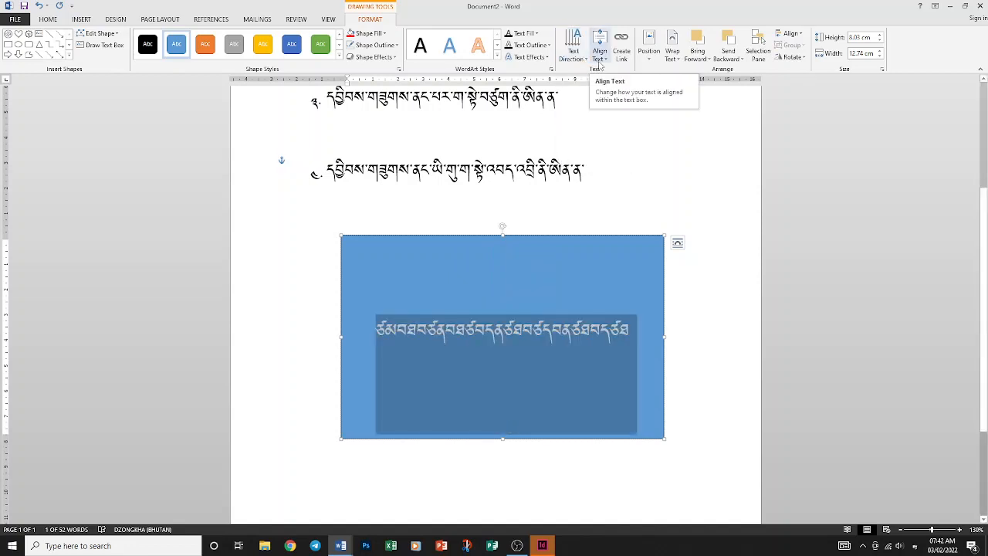
click(600, 62)
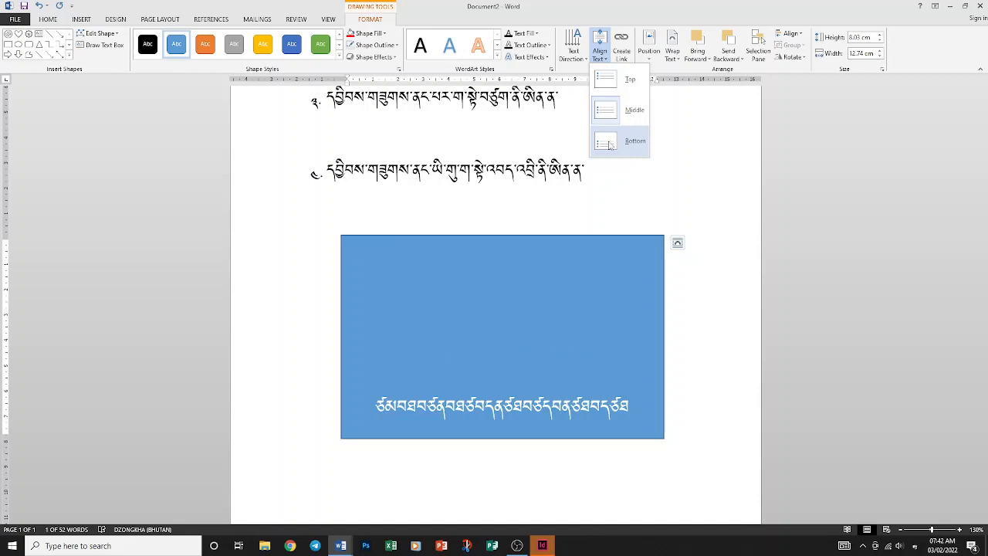
click(610, 67)
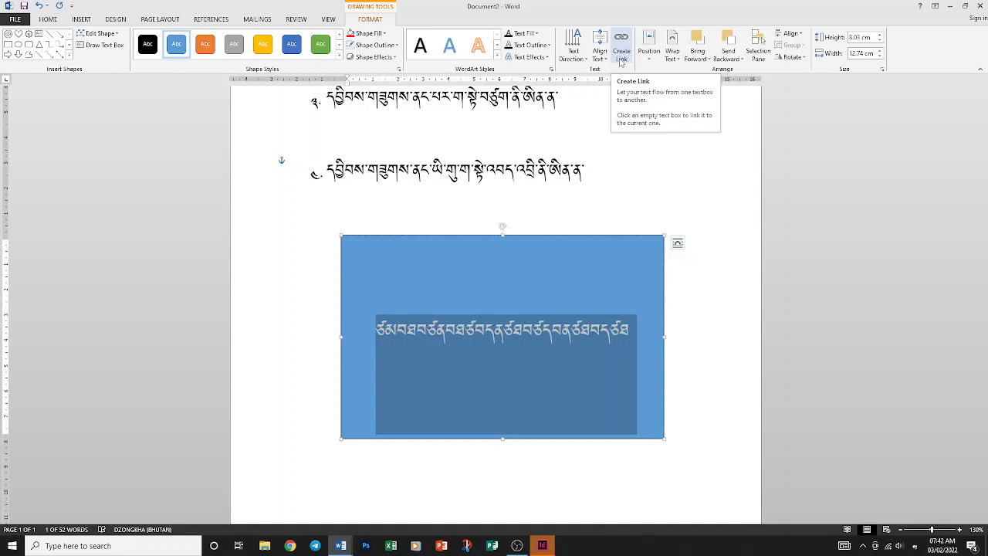
Step: Try to create a text link from the rectangle to itself and to the blank page area, dismissing the warnings
click(621, 60)
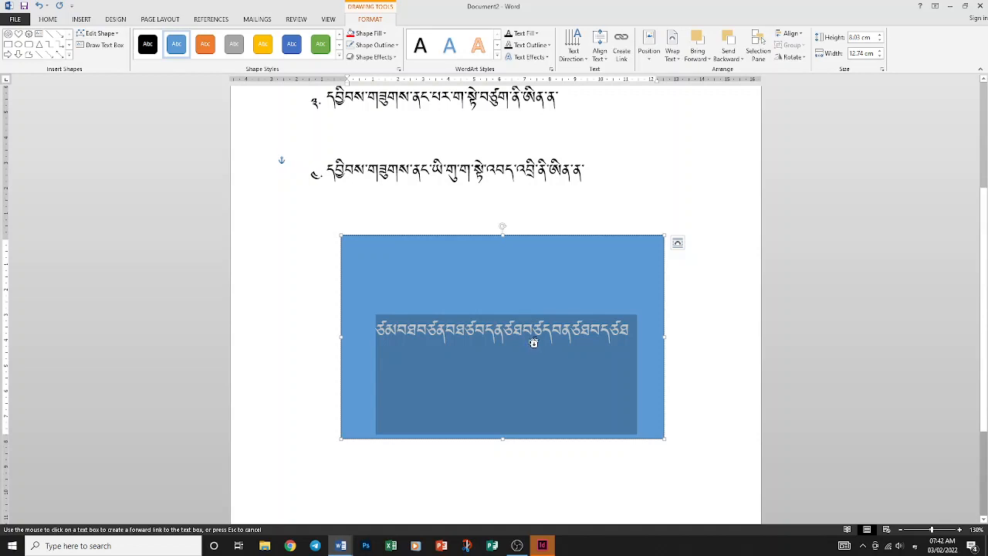
click(416, 330)
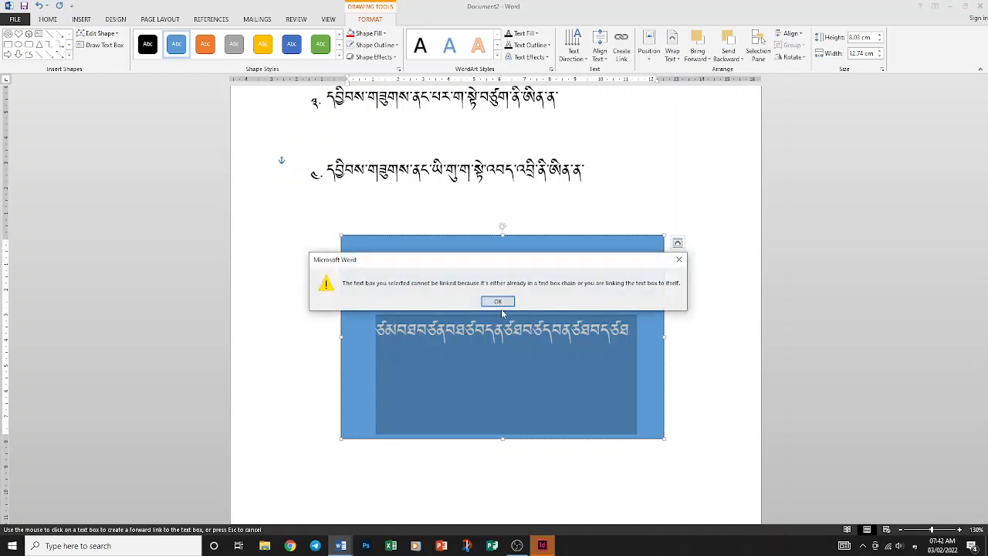
click(497, 301)
click(443, 322)
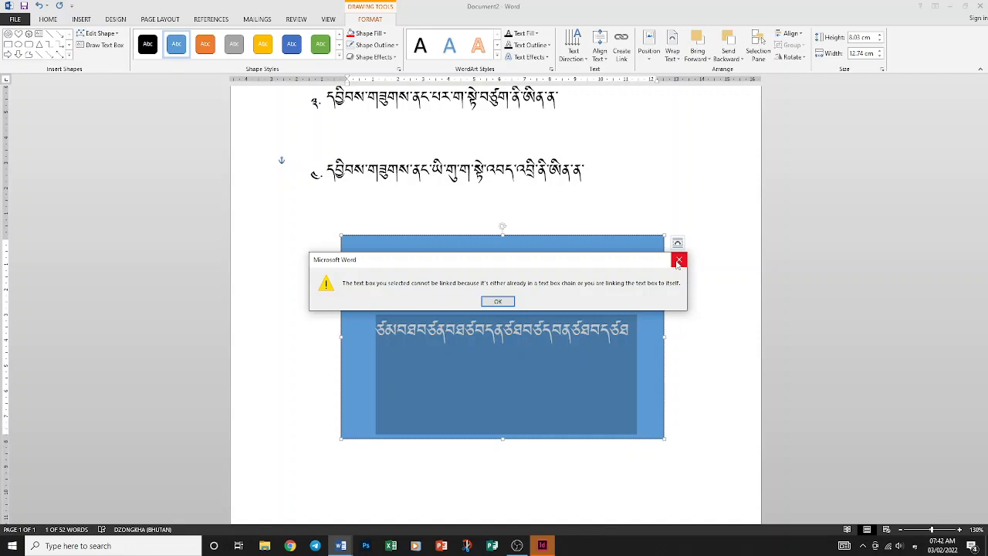
click(678, 261)
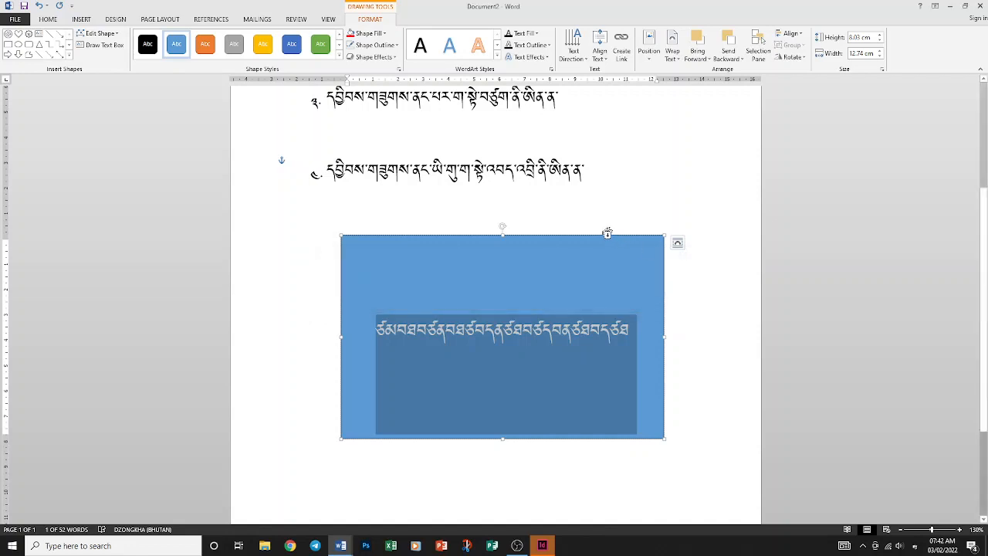
click(642, 179)
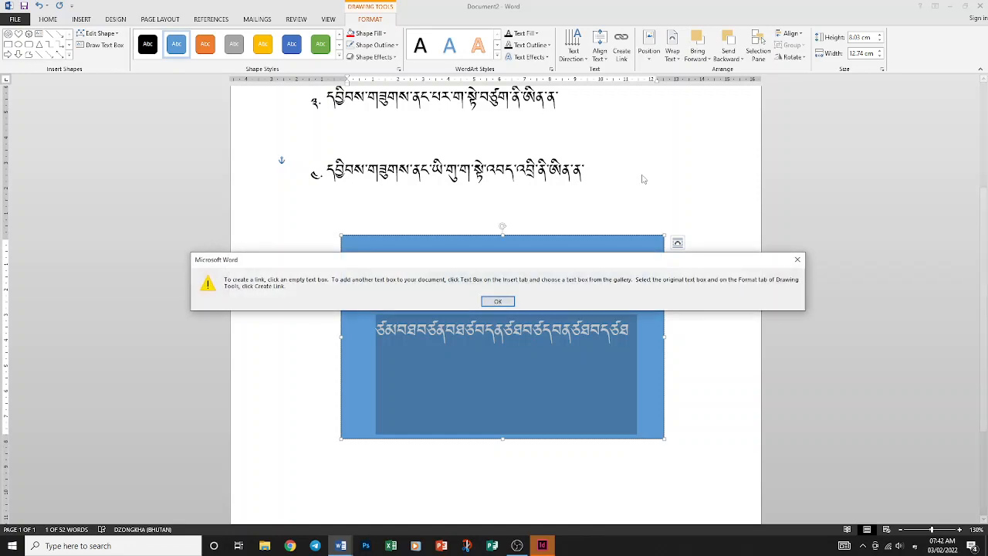
click(797, 259)
click(621, 42)
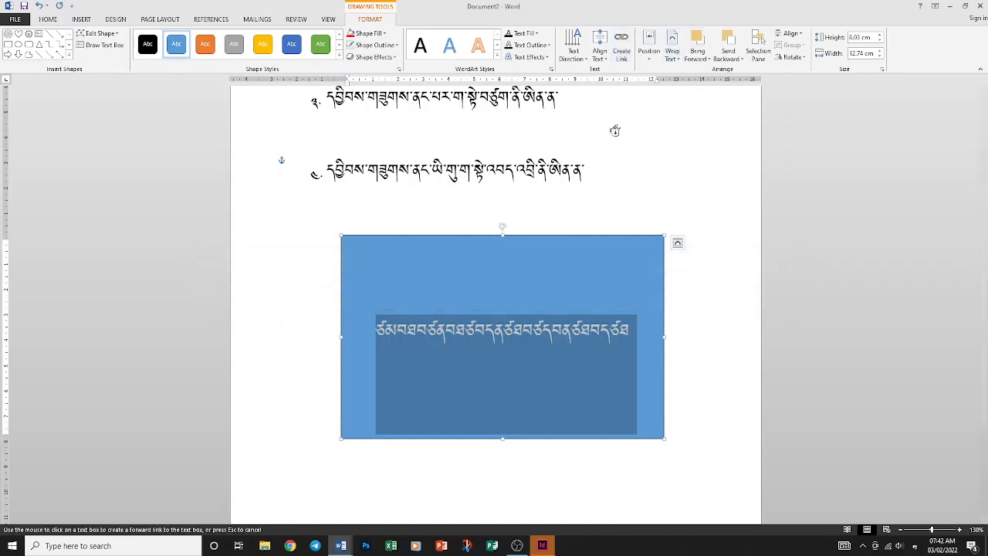
click(598, 240)
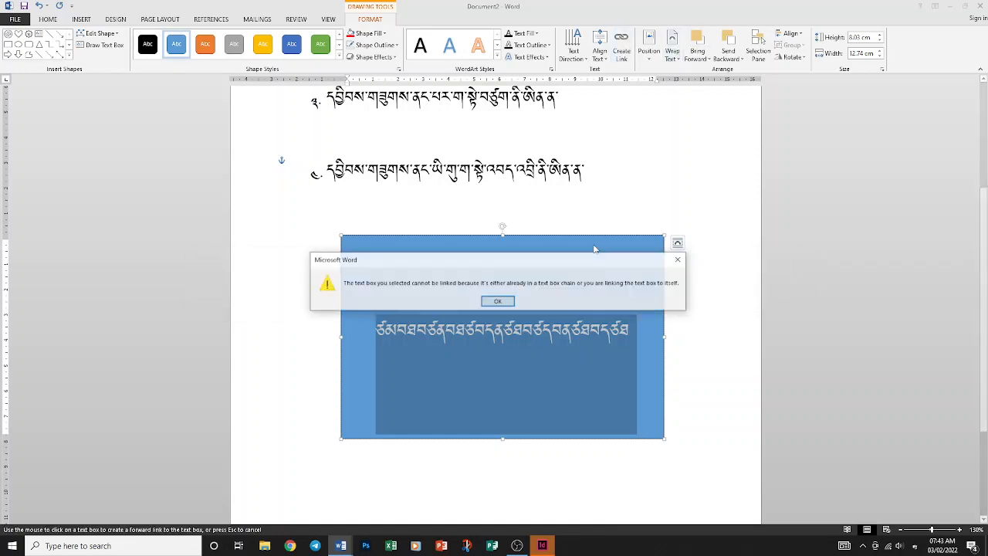
click(503, 303)
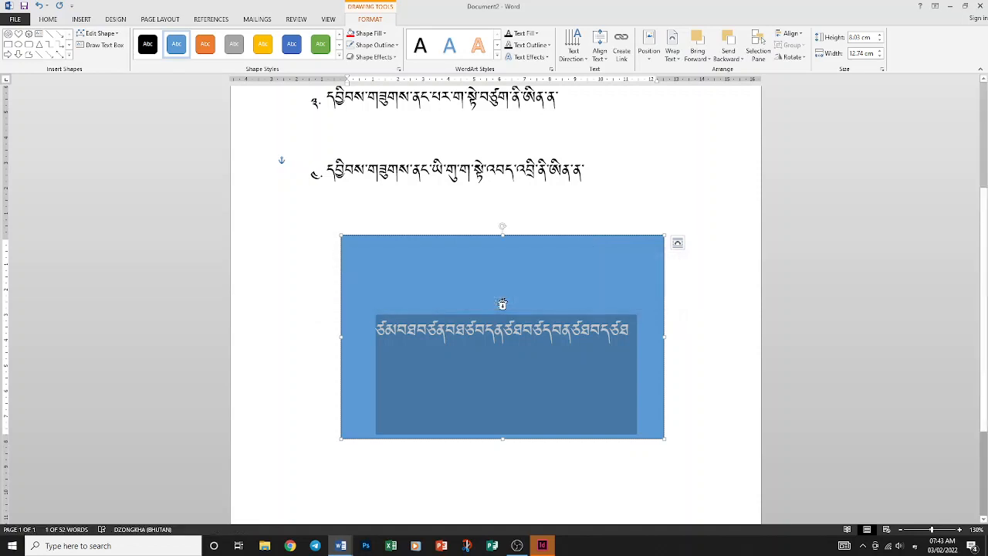
Step: Clear the text in the rectangle and try to create a text link on the empty shape
click(503, 303)
click(503, 302)
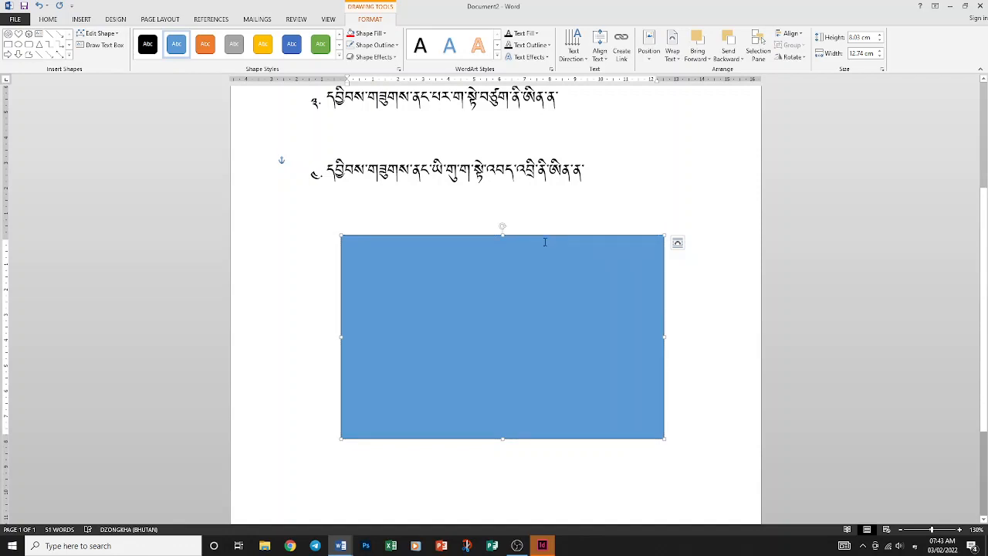
click(624, 59)
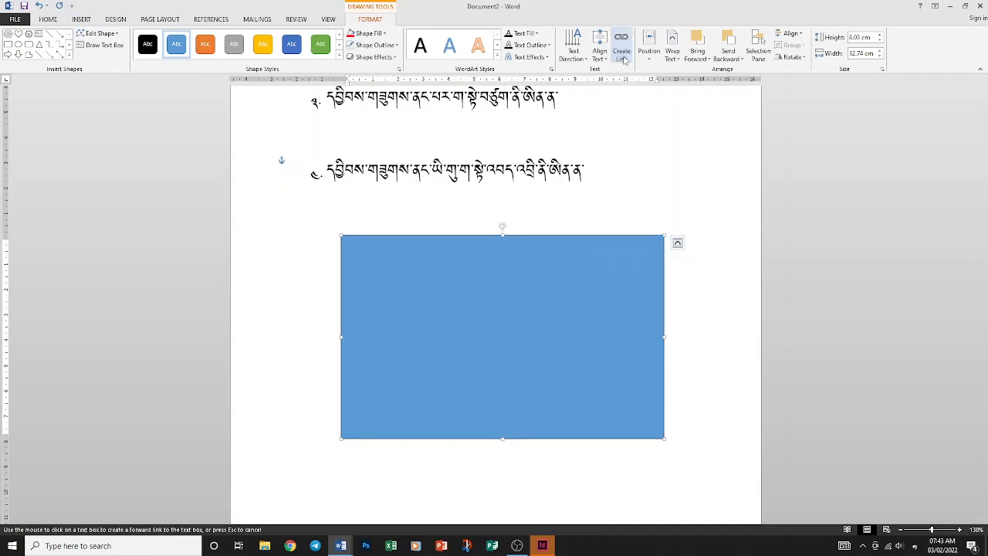
click(520, 252)
click(677, 260)
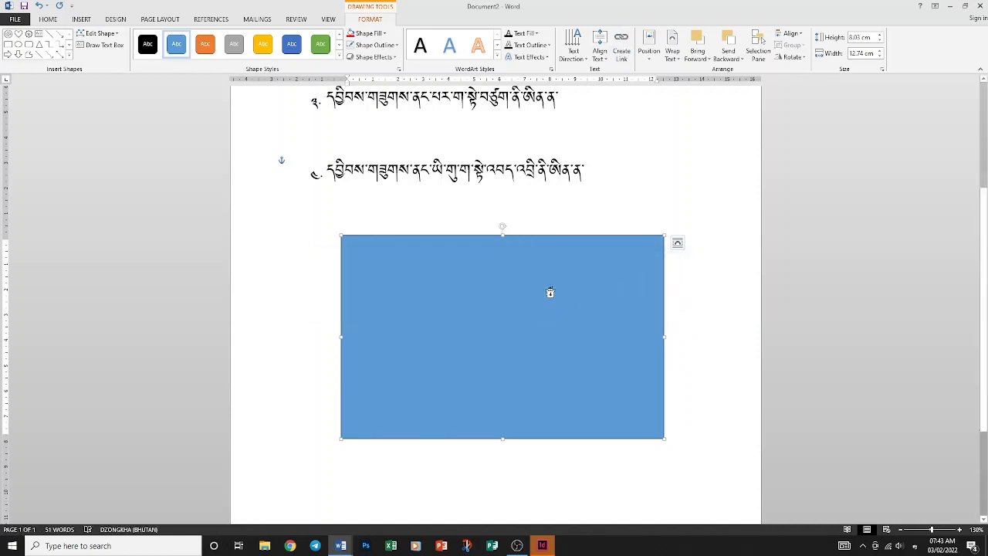
Step: Delete the blue rectangle and dismiss the text-link warnings
key(Delete)
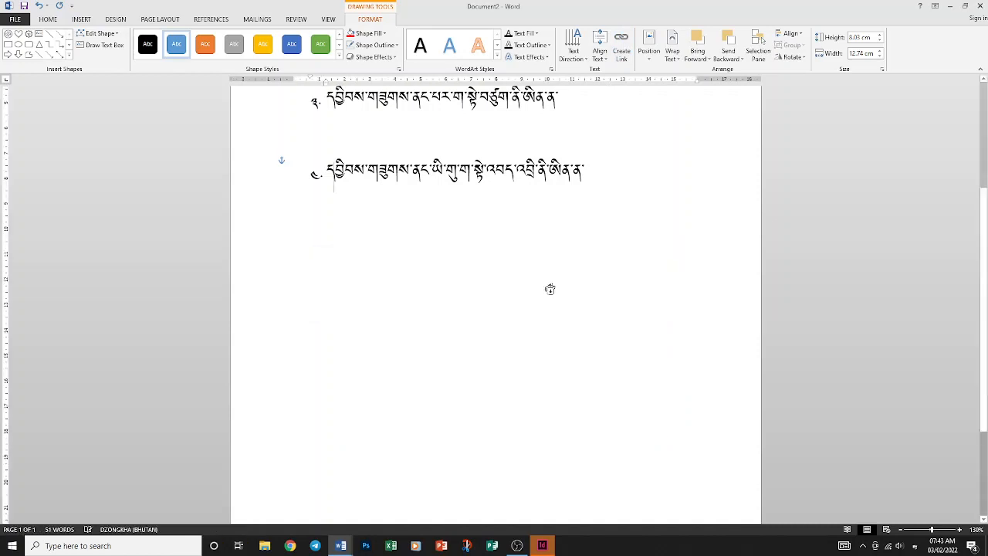
click(573, 294)
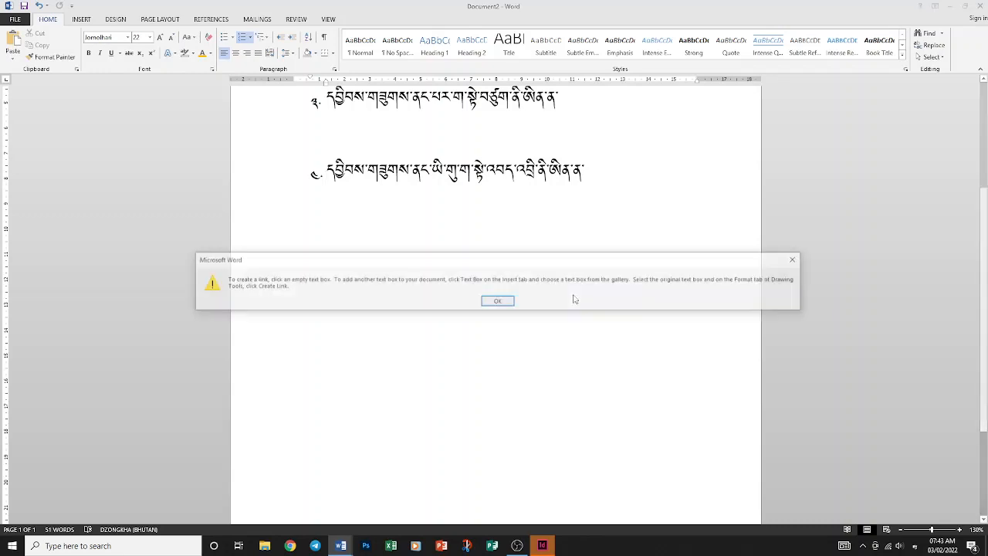
click(498, 301)
click(419, 239)
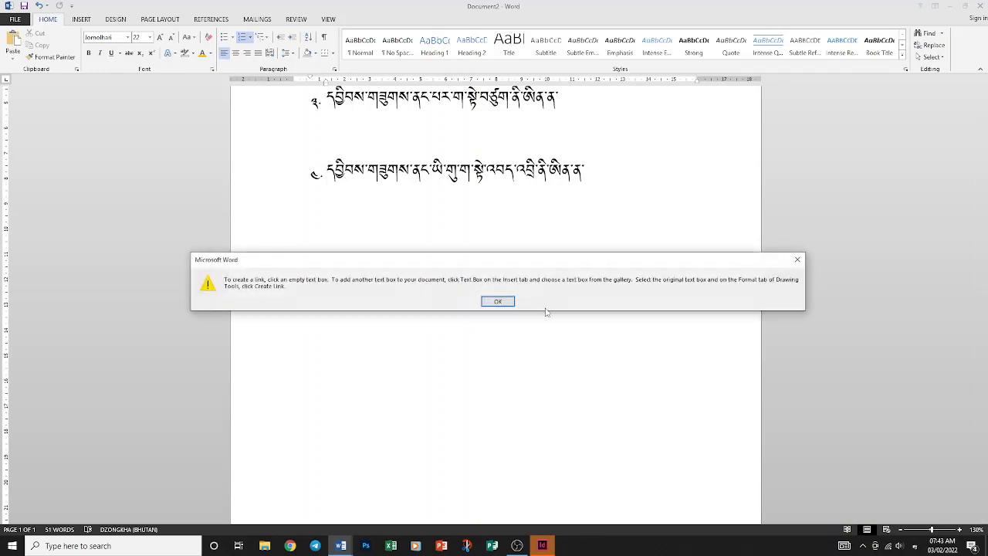
click(498, 301)
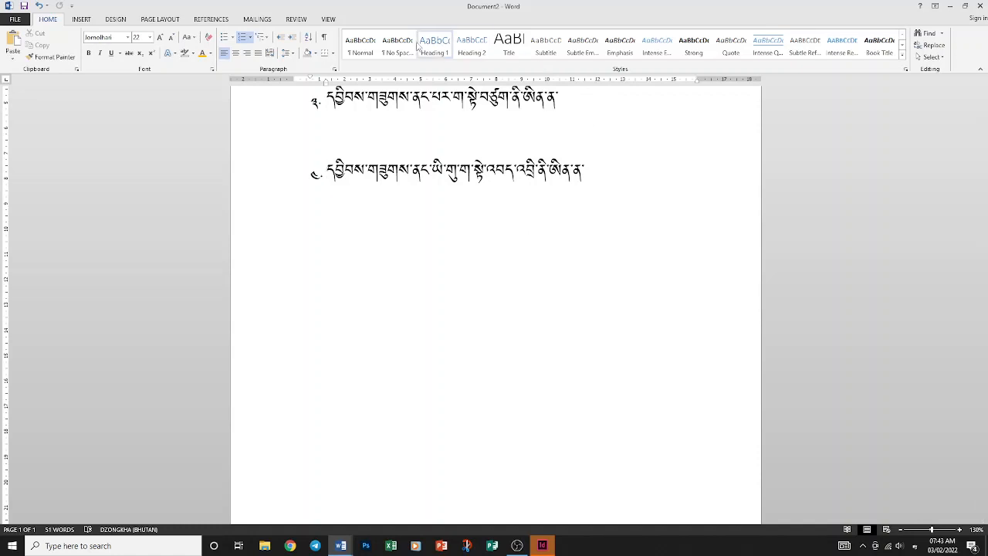
click(378, 225)
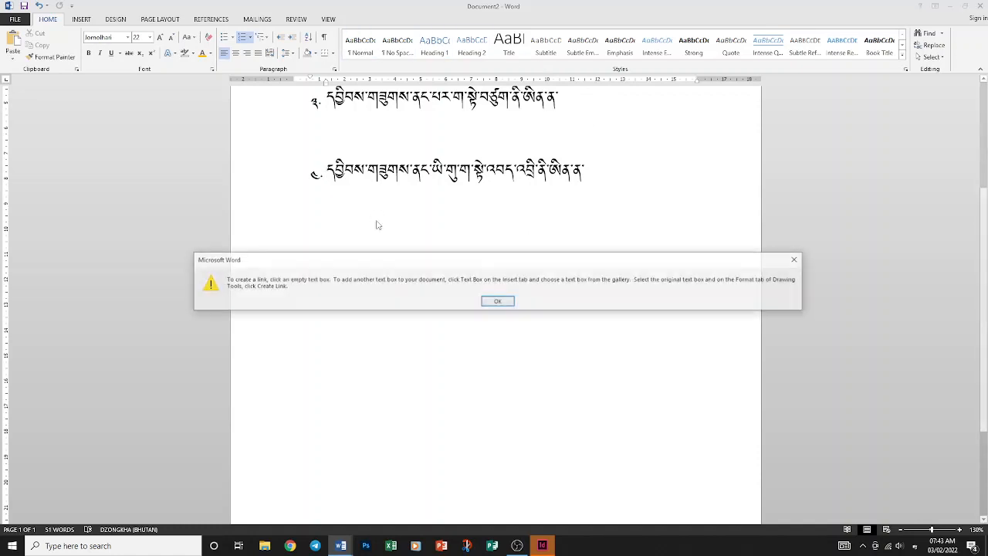
click(497, 301)
Step: Draw a rectangle about 7.27 cm high and 8.23 cm wide below the fourth list item, try it as link target, and delete it
click(83, 20)
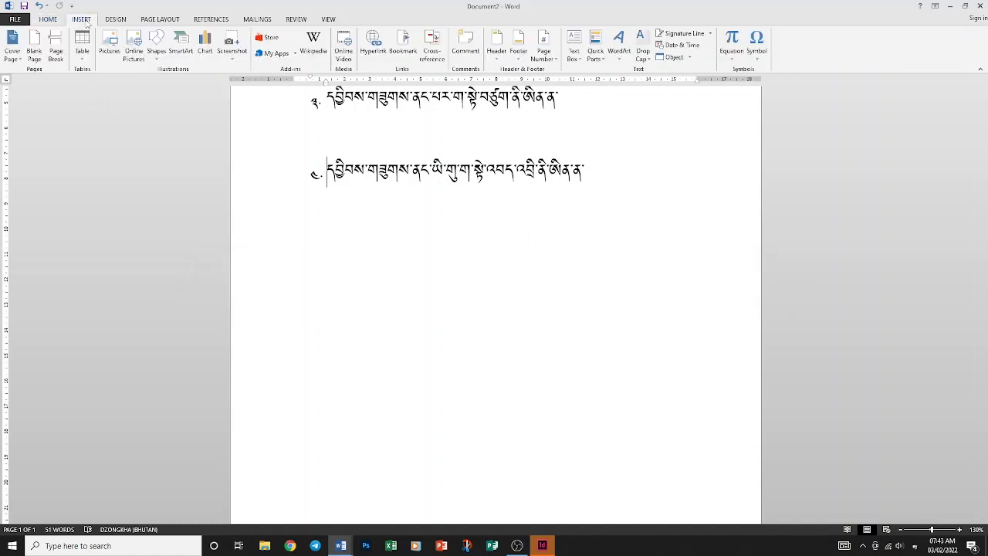
click(156, 46)
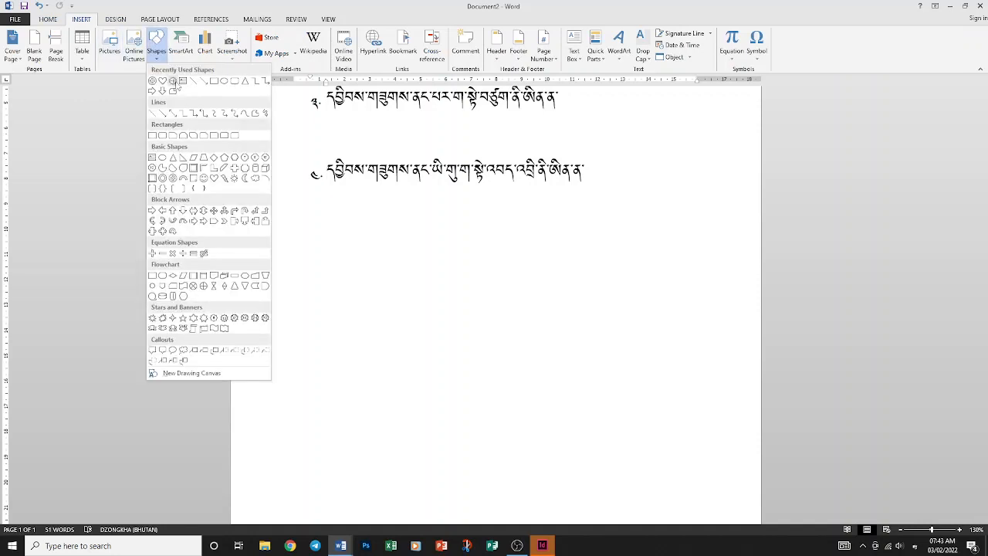
click(214, 81)
mouse_move(342, 198)
mouse_down()
mouse_move(382, 266)
mouse_move(550, 381)
mouse_up()
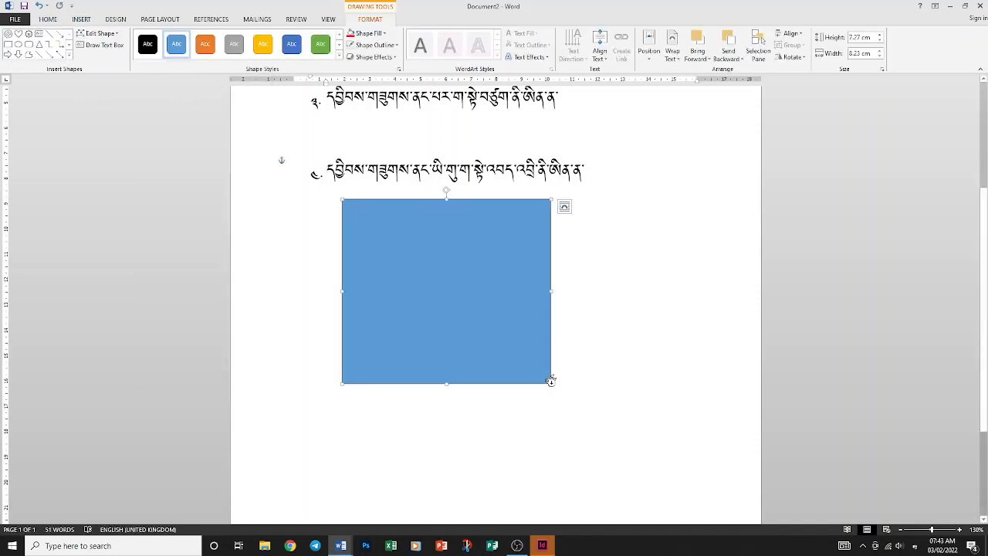
click(551, 382)
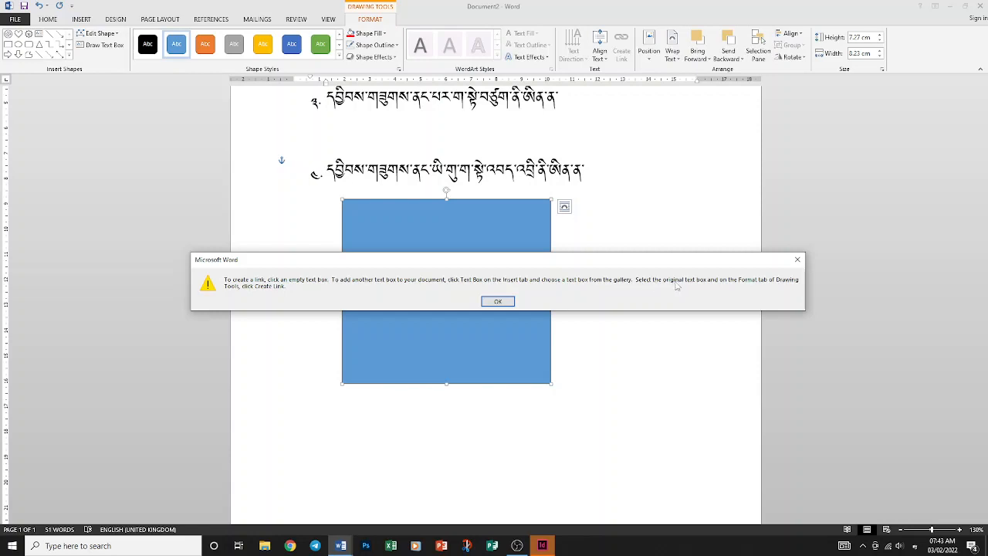
click(798, 261)
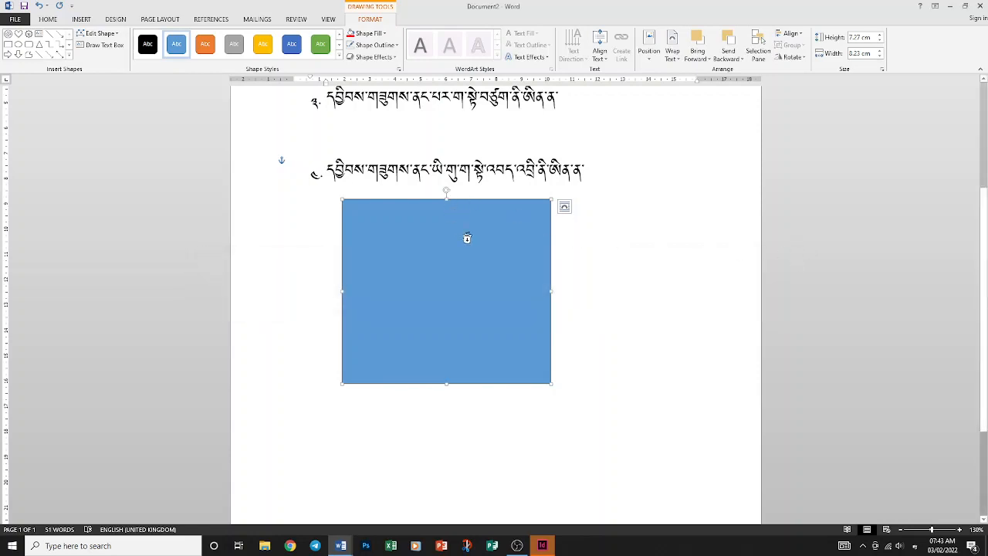
key(Delete)
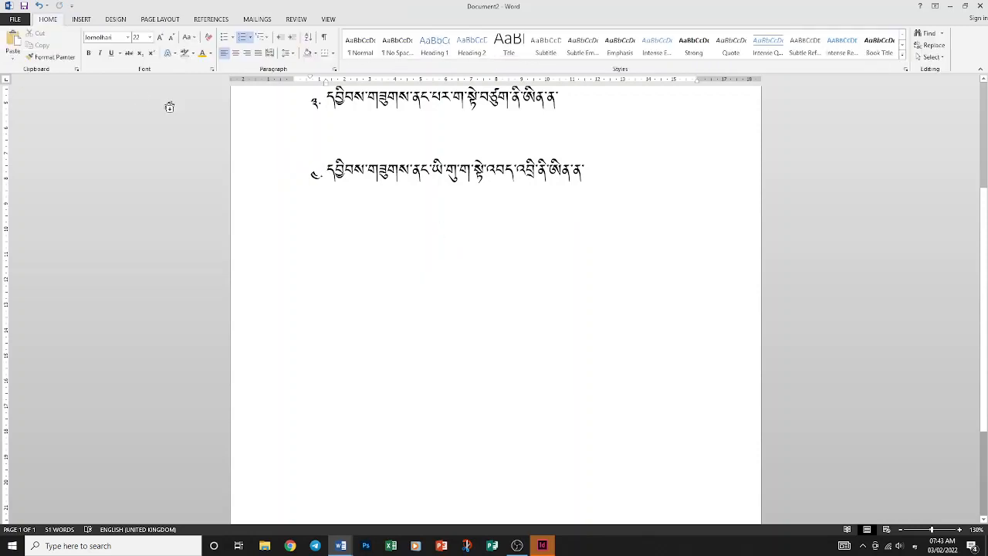
Step: Draw a text box about 6.36 cm high and 12.05 cm wide below the fourth list item and enter random Dzongkha letters in it
click(82, 20)
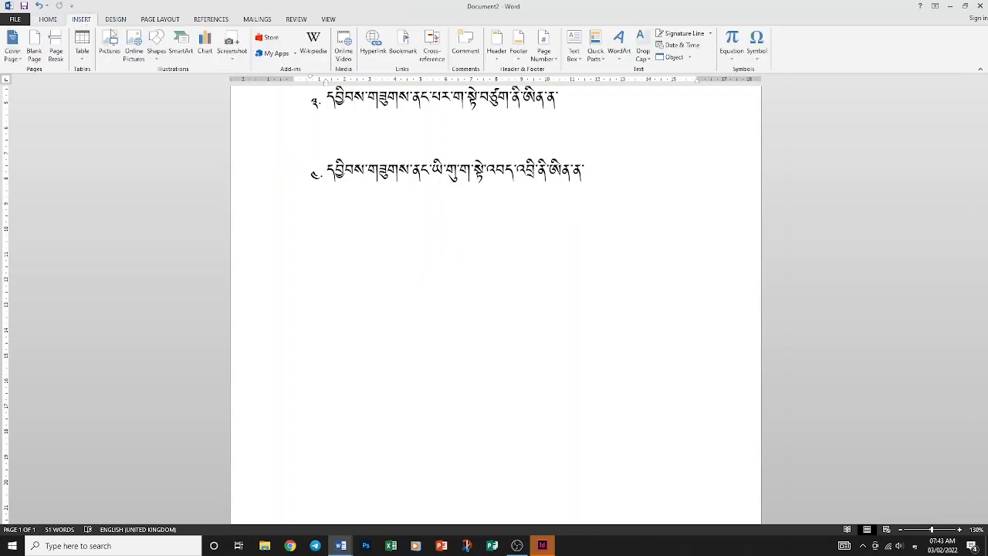
click(155, 47)
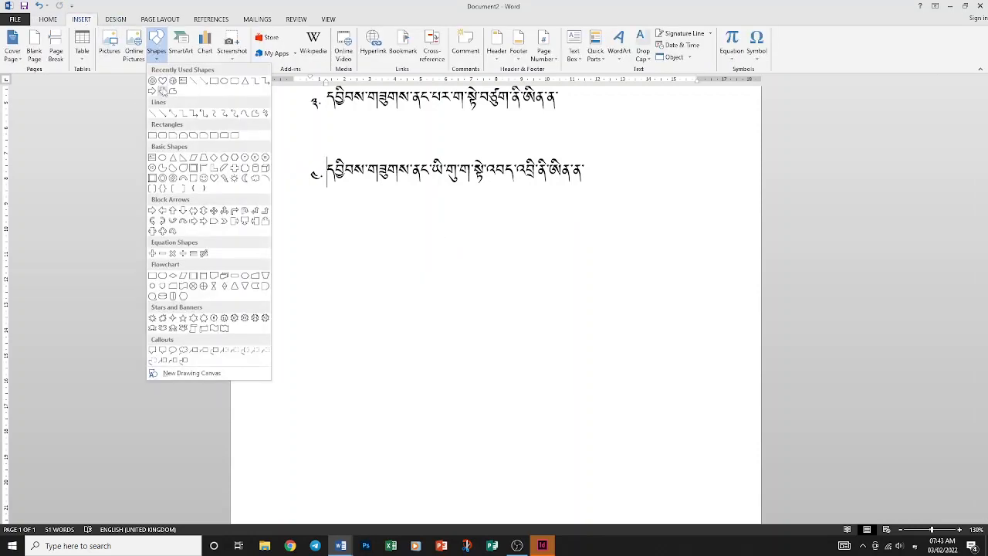
click(184, 81)
drag(366, 219, 550, 325)
drag(622, 360, 673, 379)
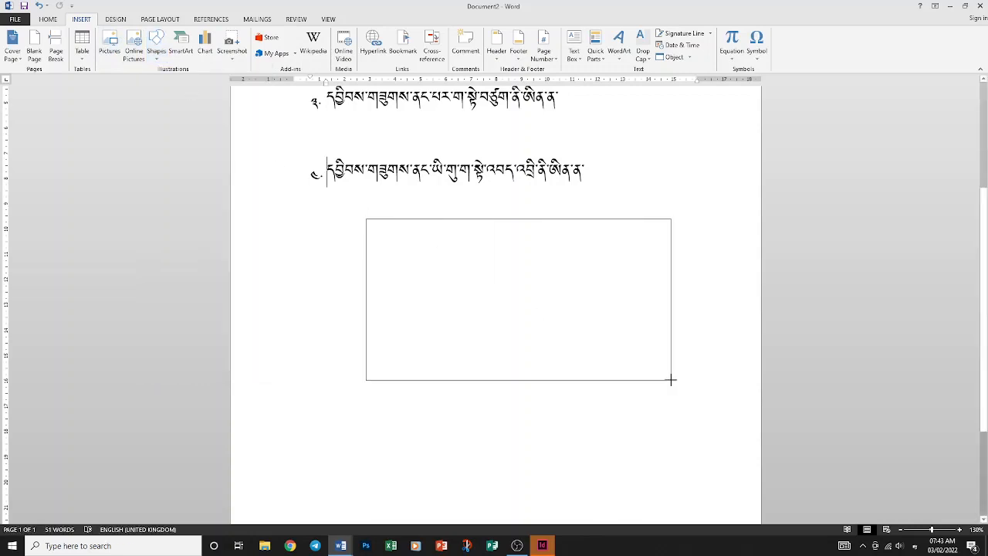
text(མཤཟཙབདཙབཐཙདབནཙཟབཙནབཙ)
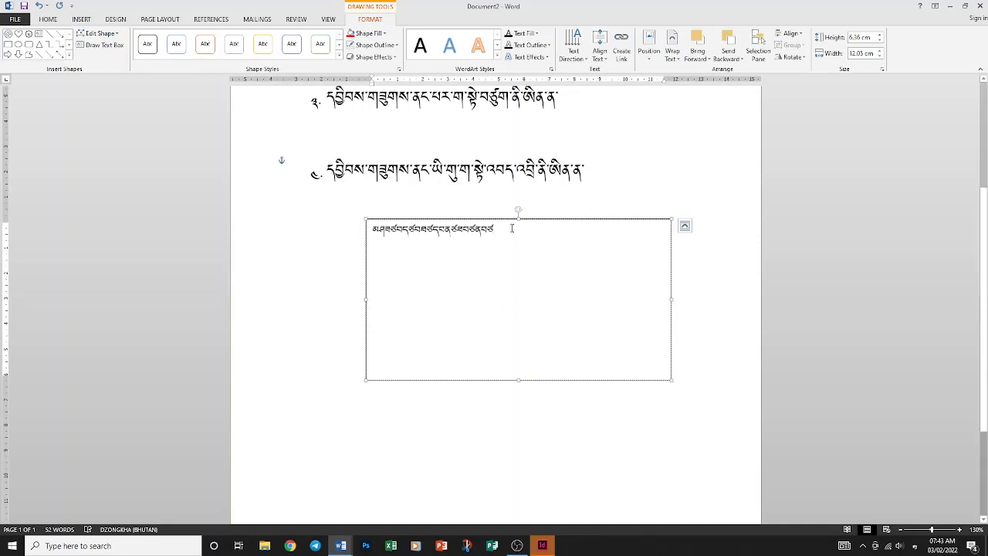
Step: Try to create a text link from the text box to itself and dismiss the warning
drag(512, 228, 372, 228)
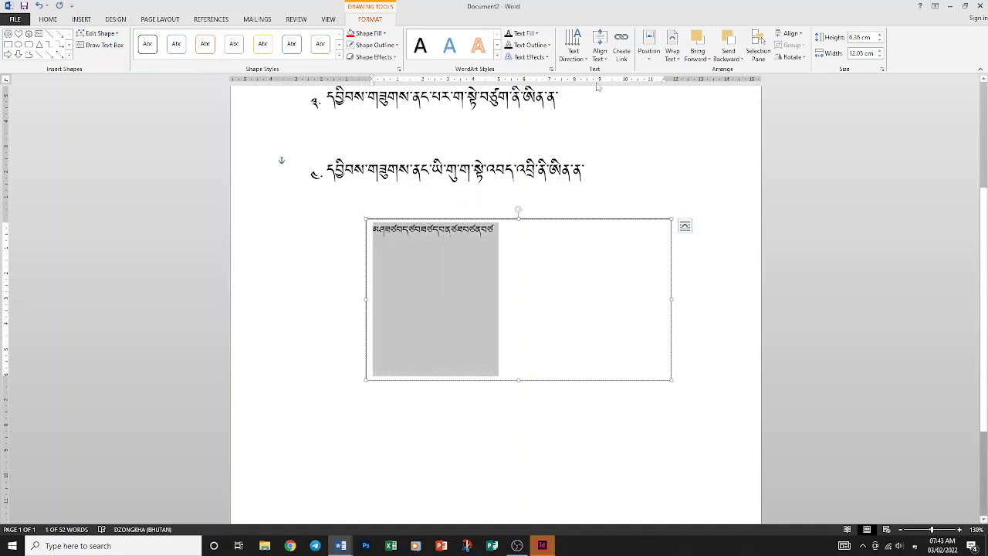
click(622, 55)
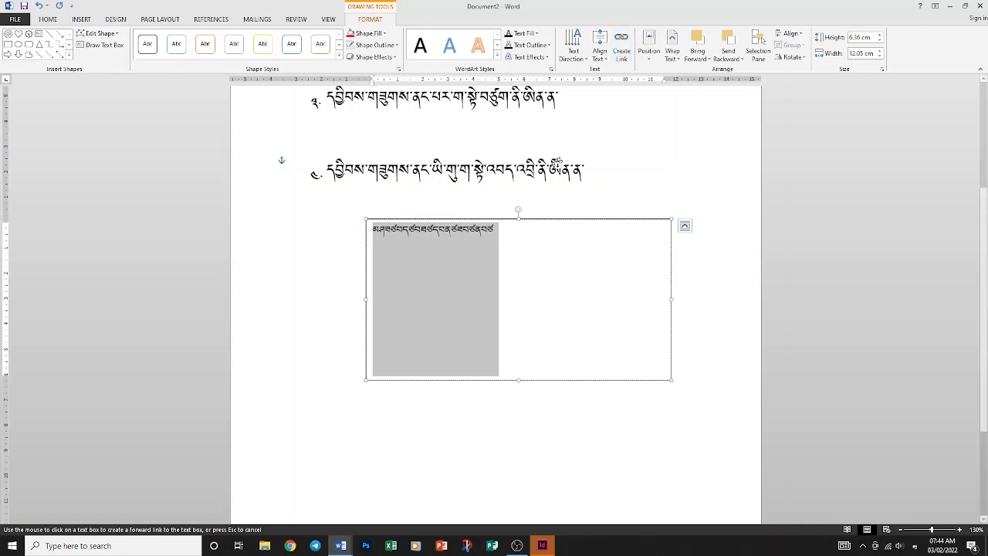
click(491, 243)
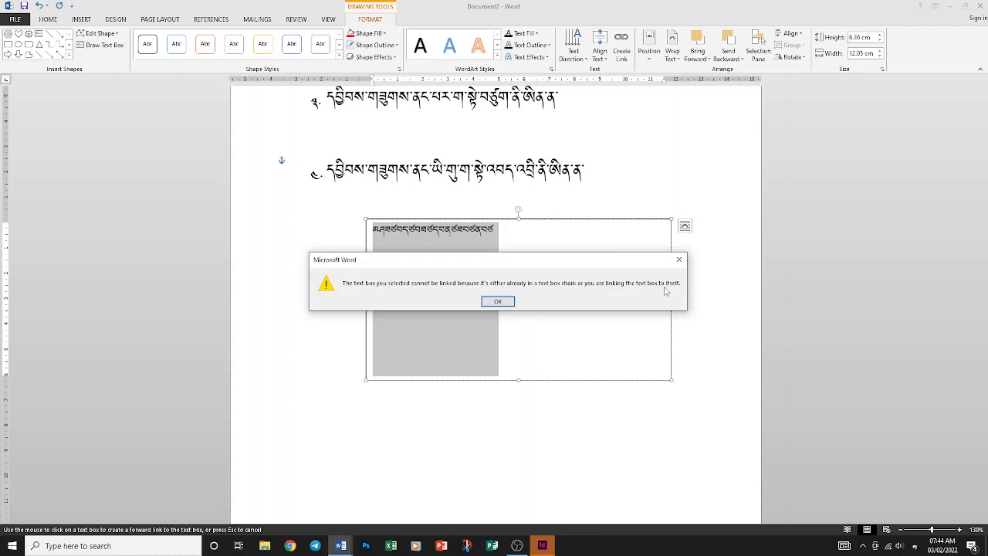
click(495, 301)
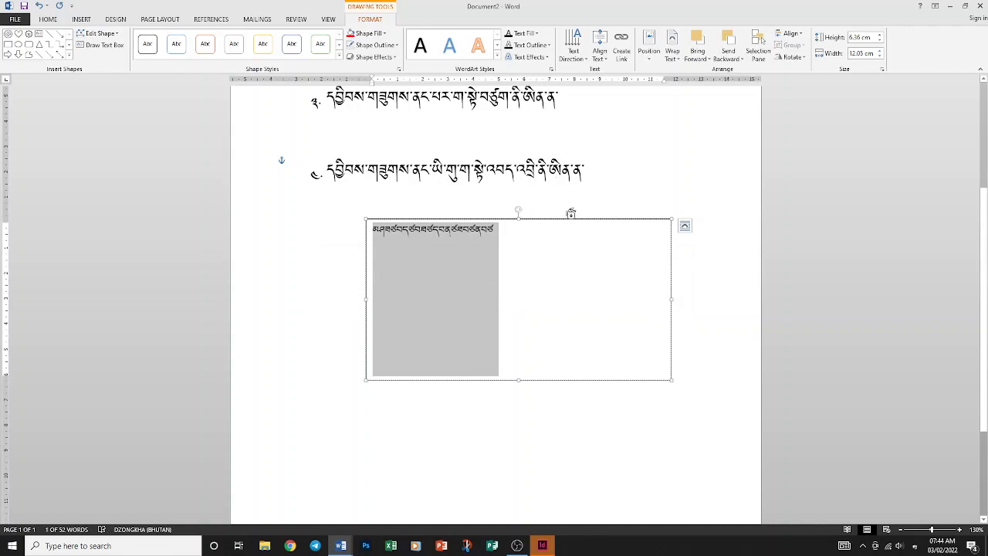
Step: Clear the Dzongkha letters from the text box and delete the box
key(Delete)
click(543, 220)
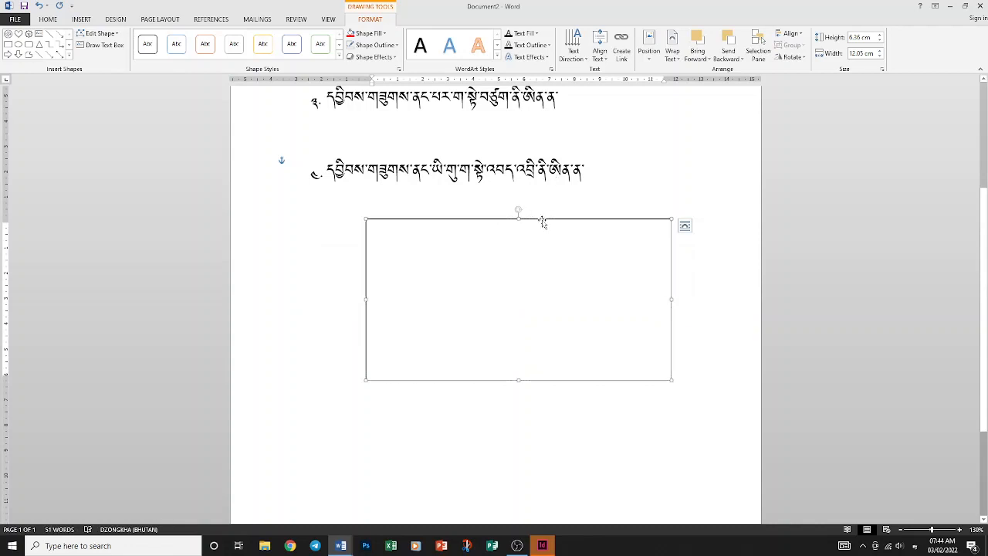
key(Delete)
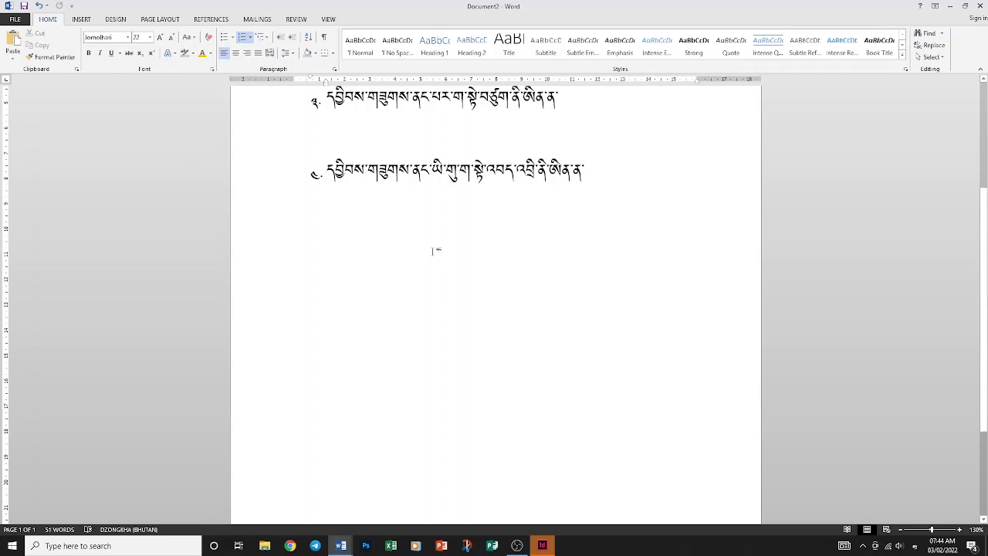
Step: End the numbered list after the fourth item and start an unnumbered blank paragraph below it
scroll(585, 177, up, 2)
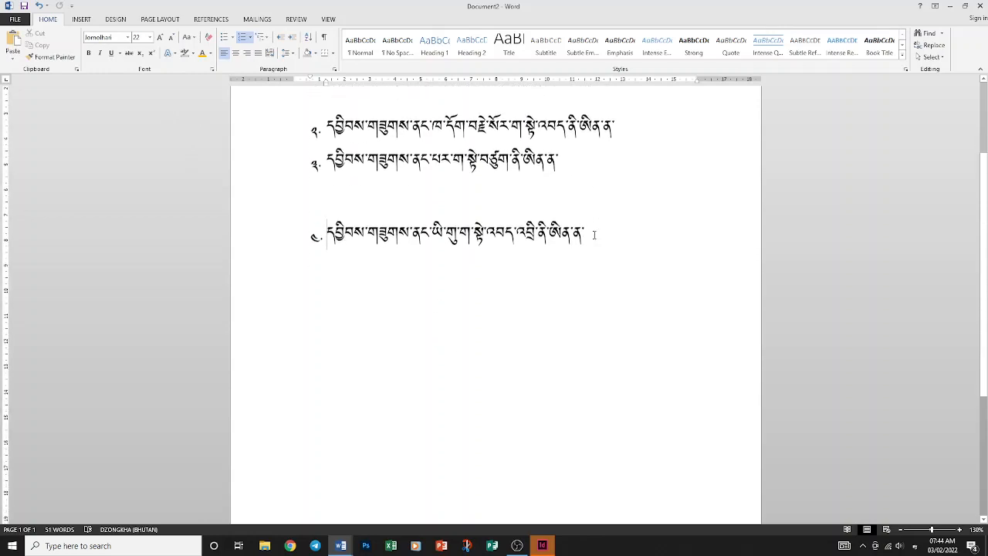
scroll(524, 264, up, 4)
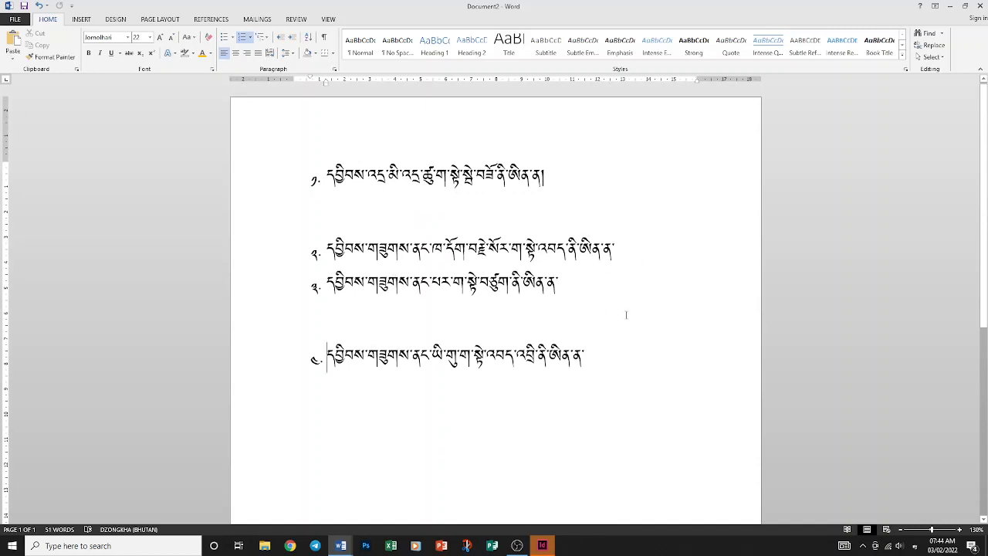
scroll(472, 318, down, 2)
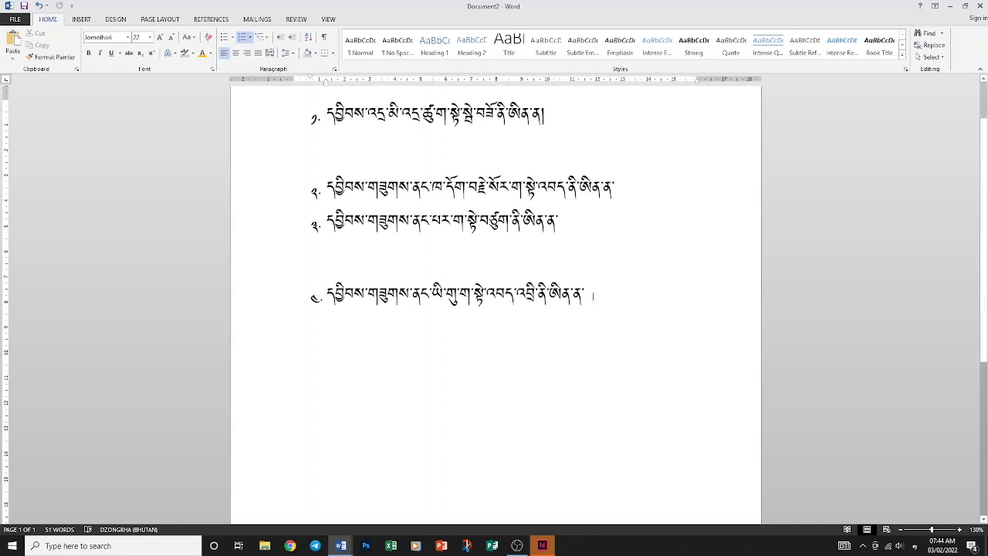
key(Return)
key(Return)
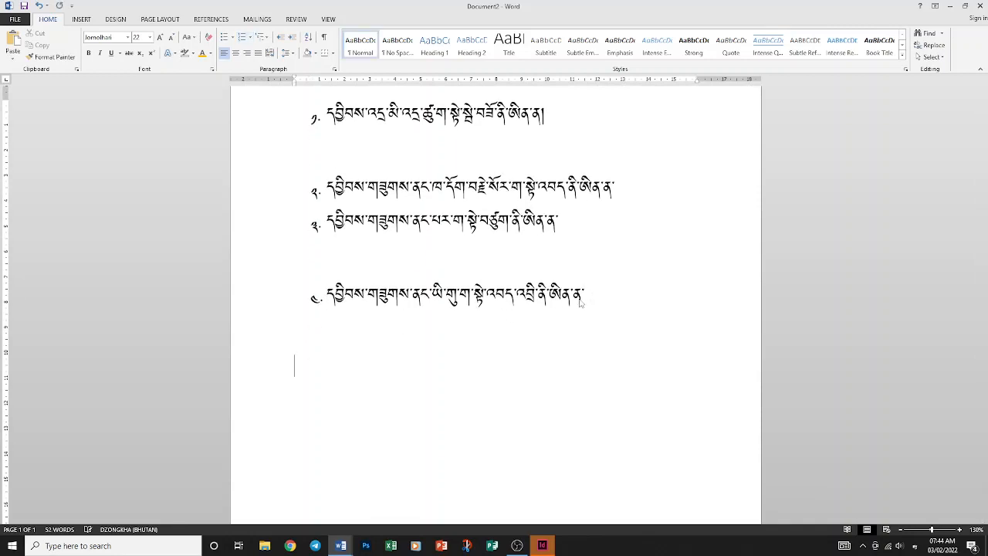
Step: Draw a circle about 3.9 cm in diameter in the blank area below the list
scroll(583, 301, down, 5)
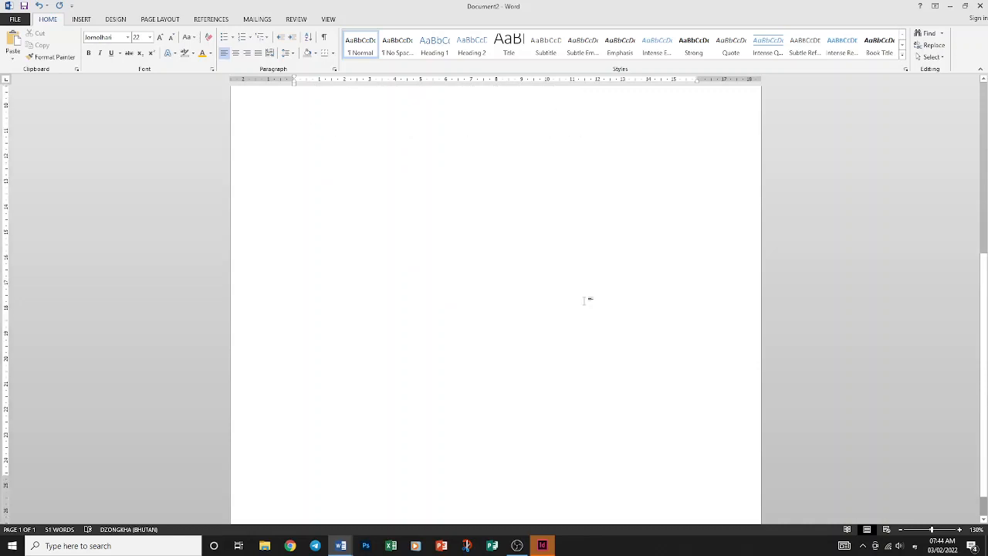
click(88, 20)
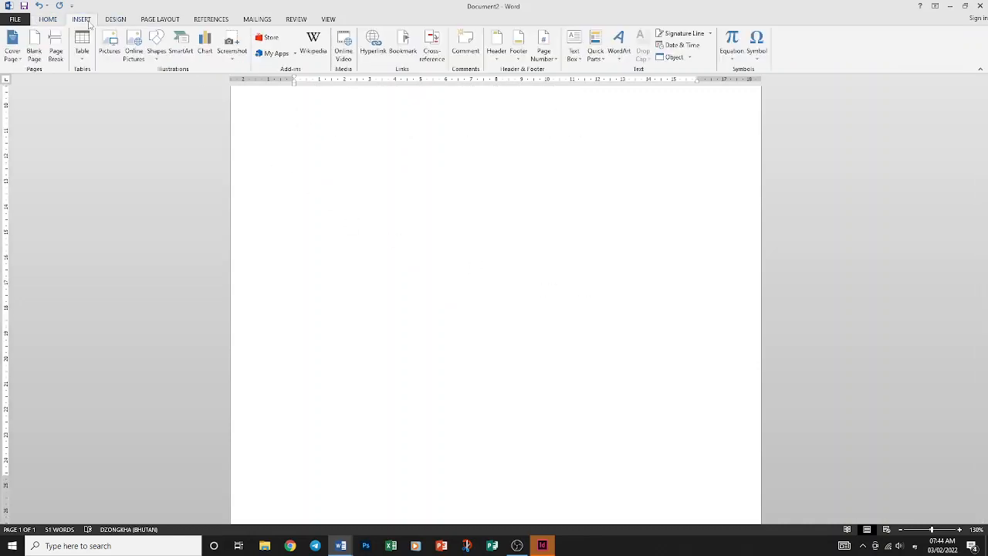
click(156, 47)
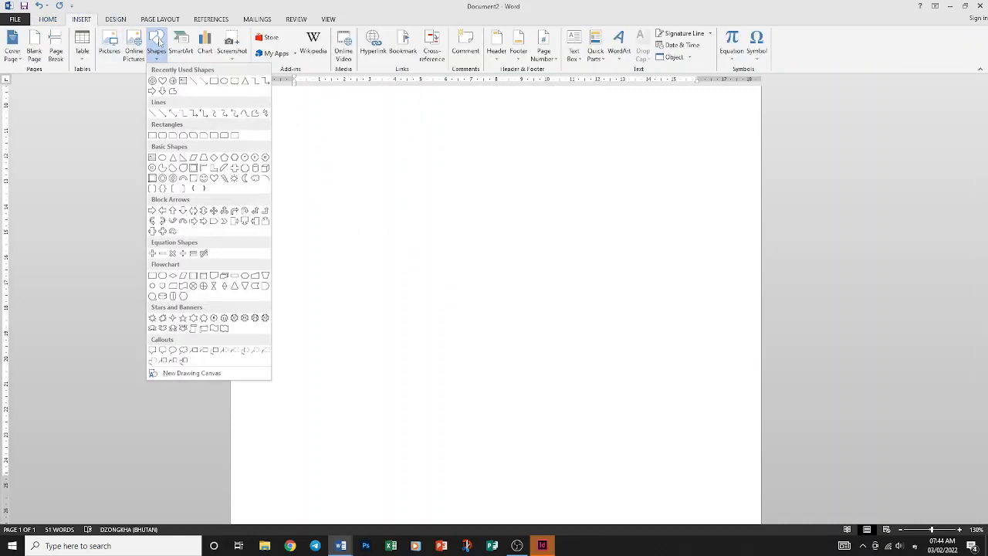
click(226, 85)
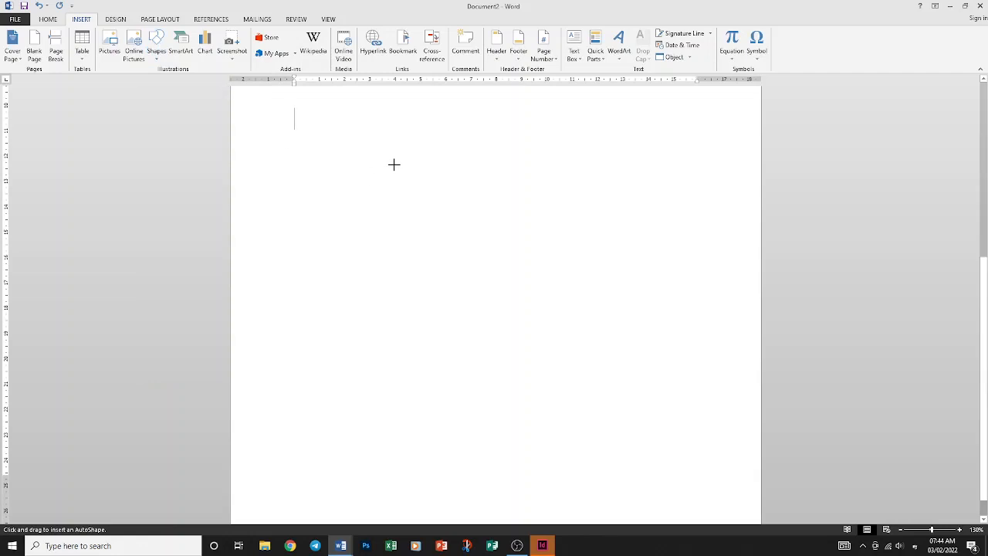
drag(391, 162, 483, 261)
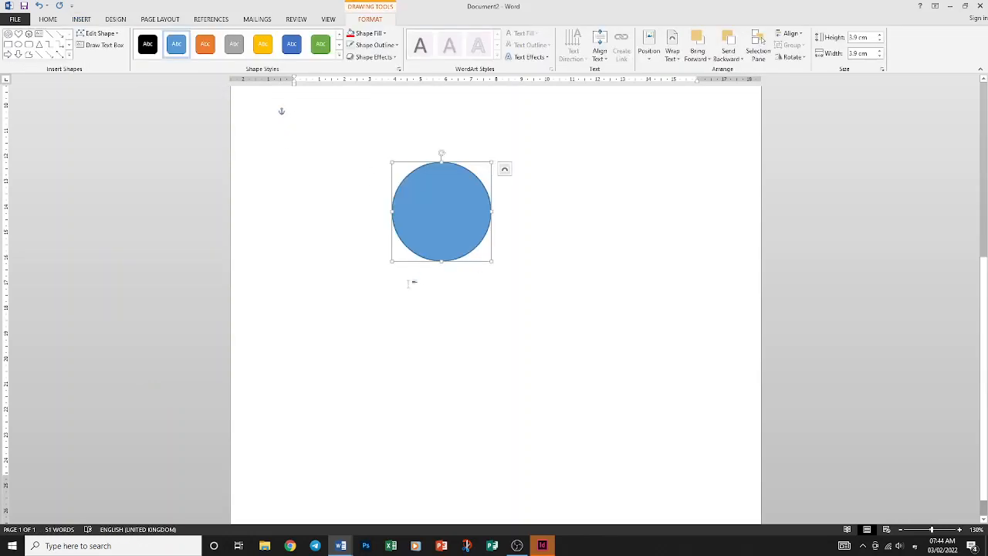
Step: Duplicate the circle, enlarge the copy to about 8.17 cm and place it below the original, overlapping its lower part
key(ctrl)
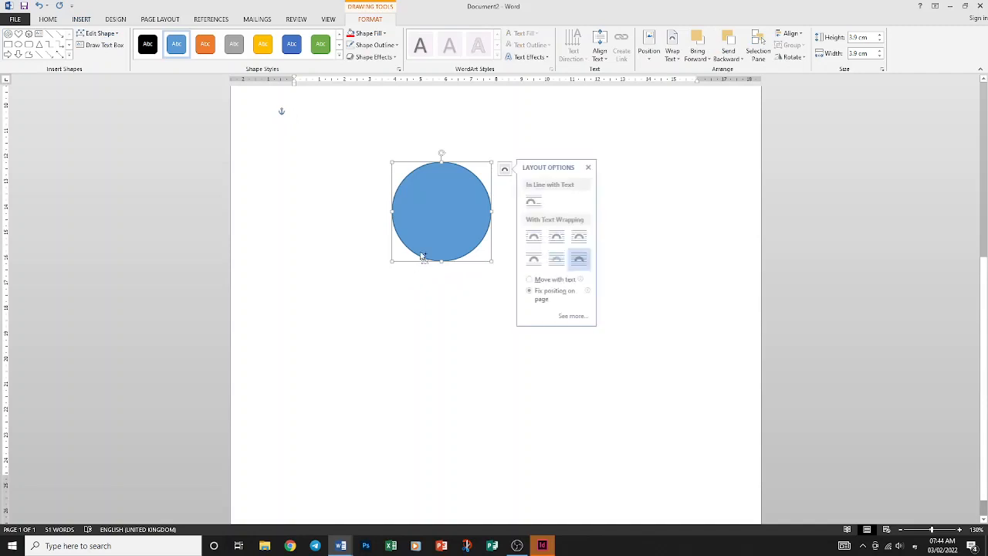
click(510, 270)
click(445, 228)
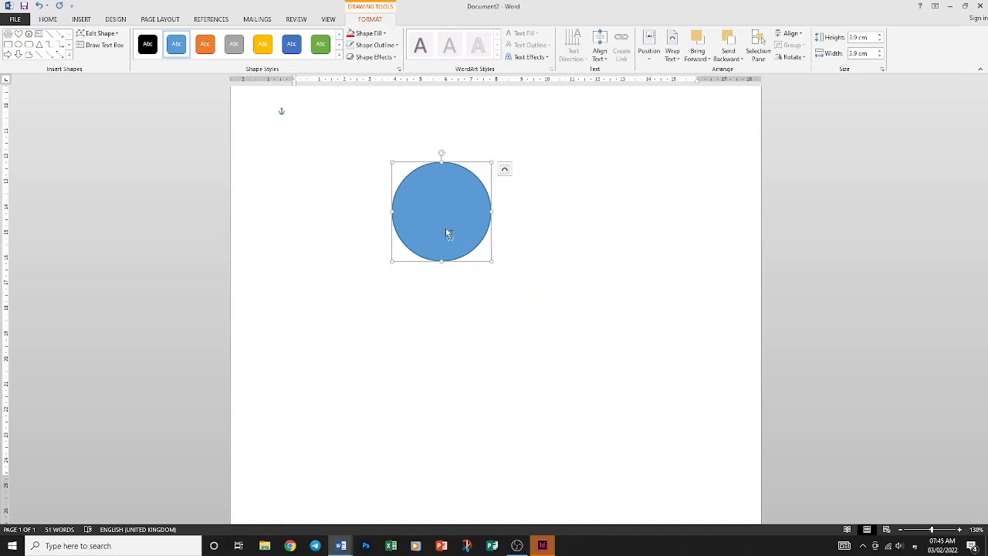
drag(446, 233, 449, 276)
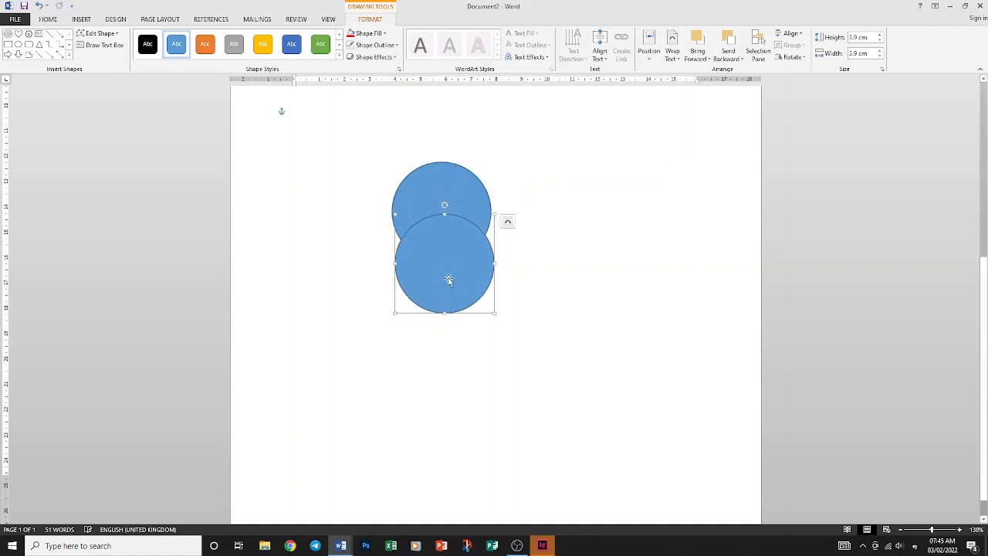
drag(495, 313, 546, 422)
drag(542, 373, 487, 377)
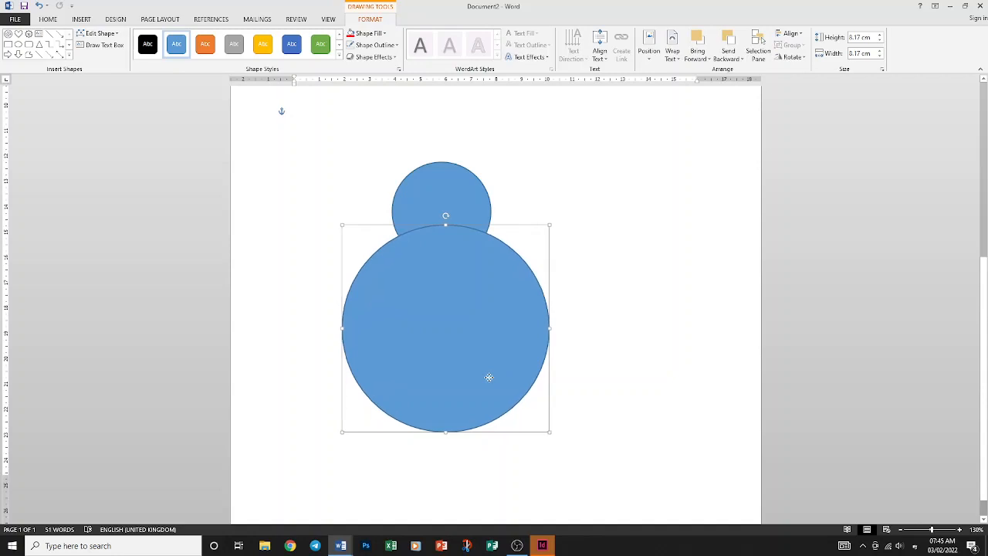
Step: Duplicate the large circle and reshape the copy into an ellipse about 3.33 cm high and 11.62 cm wide across the circle's base
scroll(573, 356, down, 1)
scroll(573, 356, down, 1)
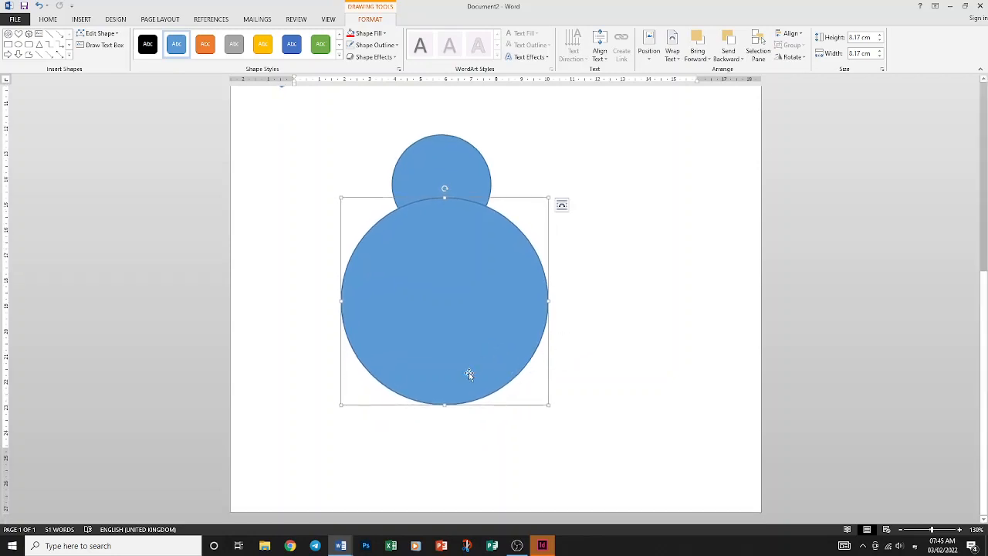
drag(469, 374, 484, 414)
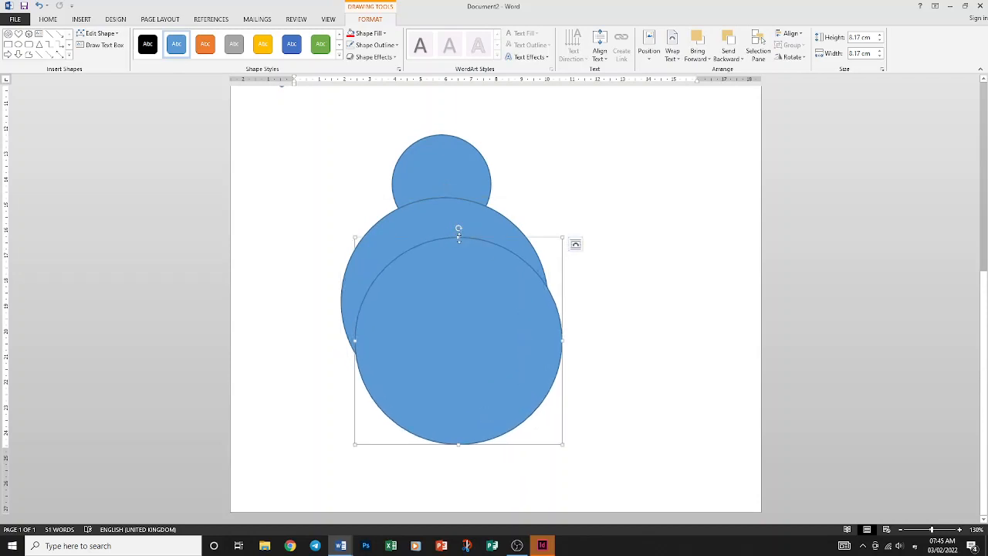
drag(453, 237, 419, 387)
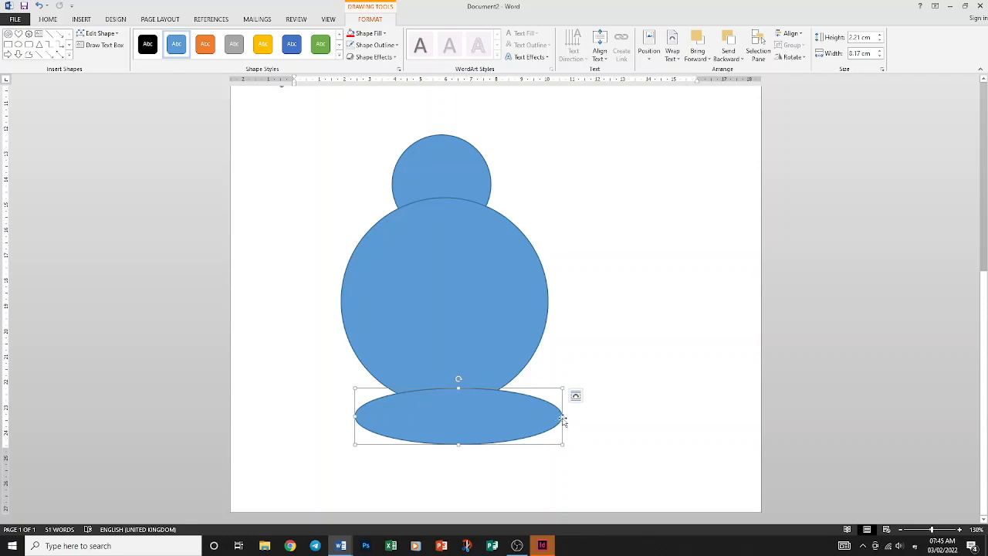
drag(564, 416, 513, 375)
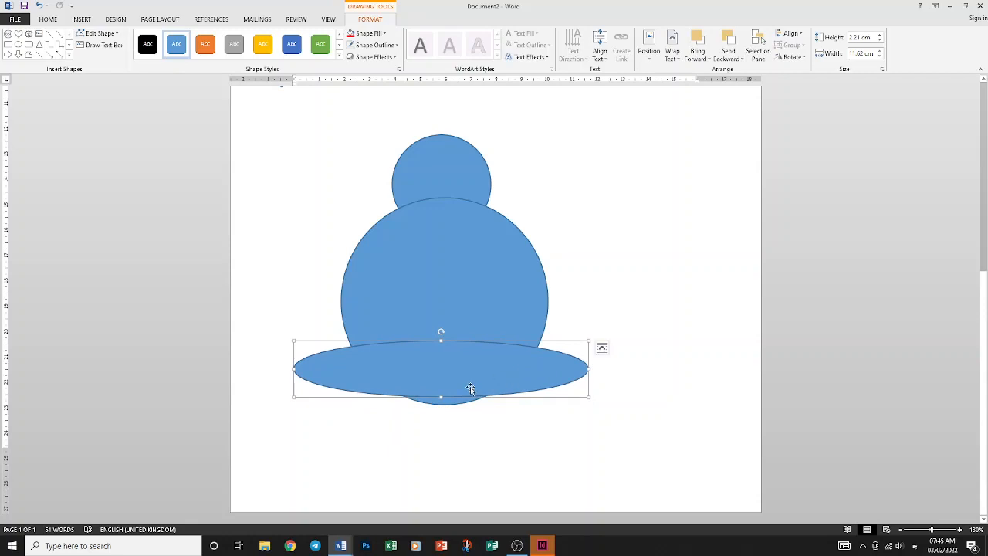
drag(439, 399, 441, 420)
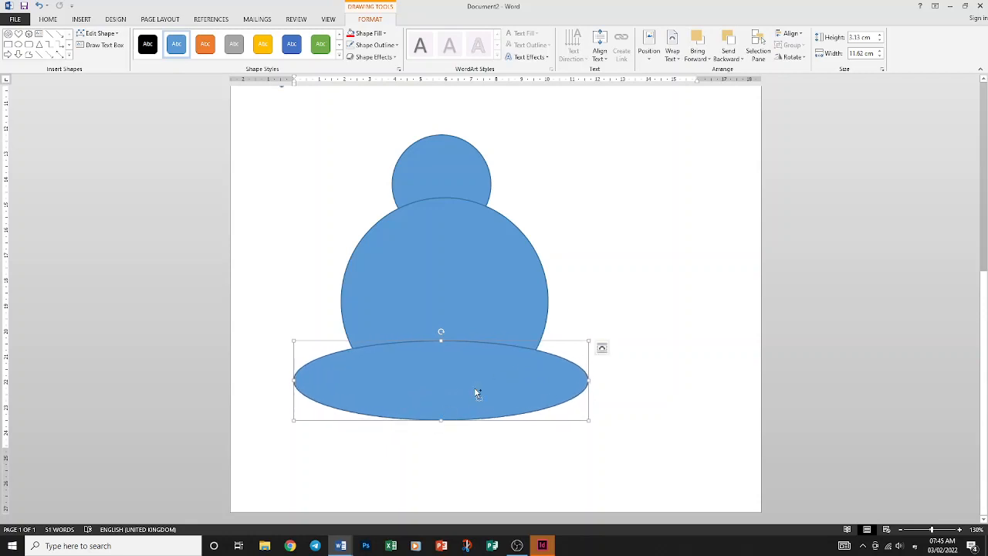
Step: Duplicate the ellipse, enlarge the copy to about 4.04 cm by 13.59 cm and place it slightly below, overlapping the original
drag(474, 388, 477, 413)
drag(590, 447, 641, 470)
drag(552, 438, 537, 430)
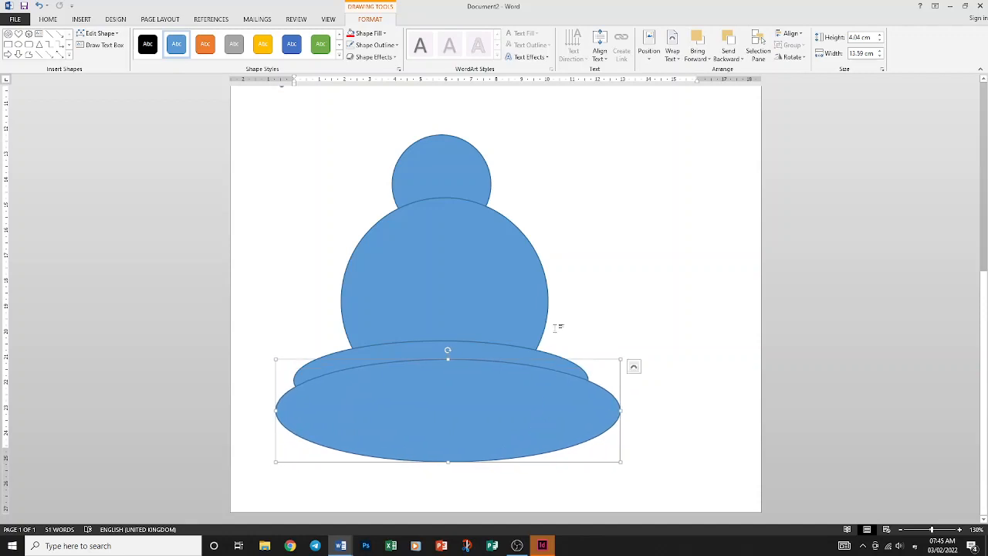
click(593, 267)
scroll(591, 270, up, 2)
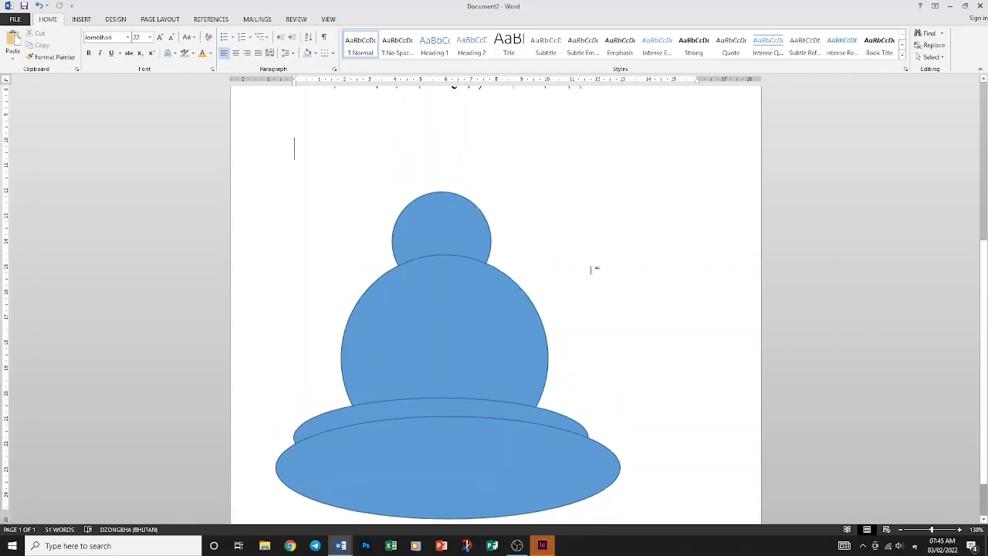
scroll(591, 270, down, 2)
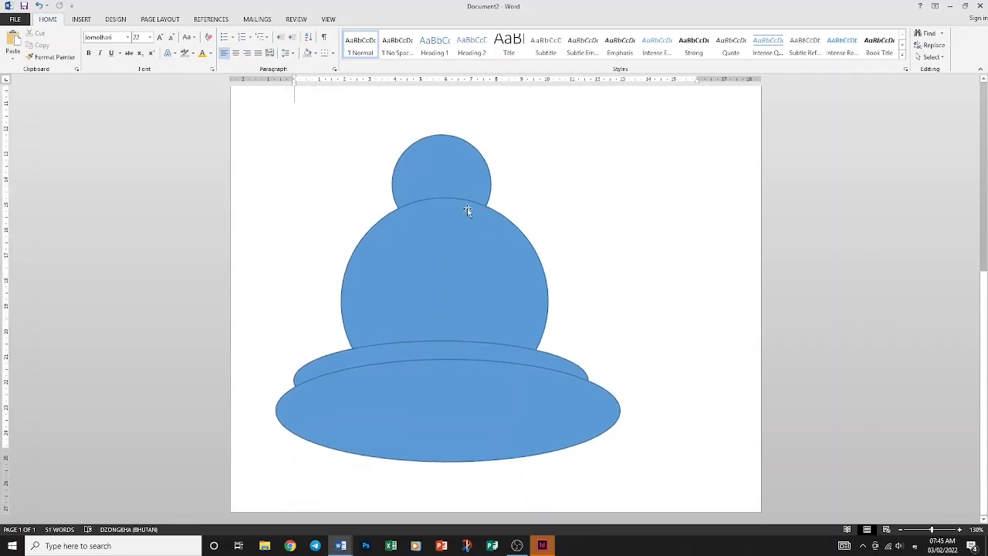
Step: Bring the small top circle to the front so it overlaps the large circle
click(467, 210)
click(450, 165)
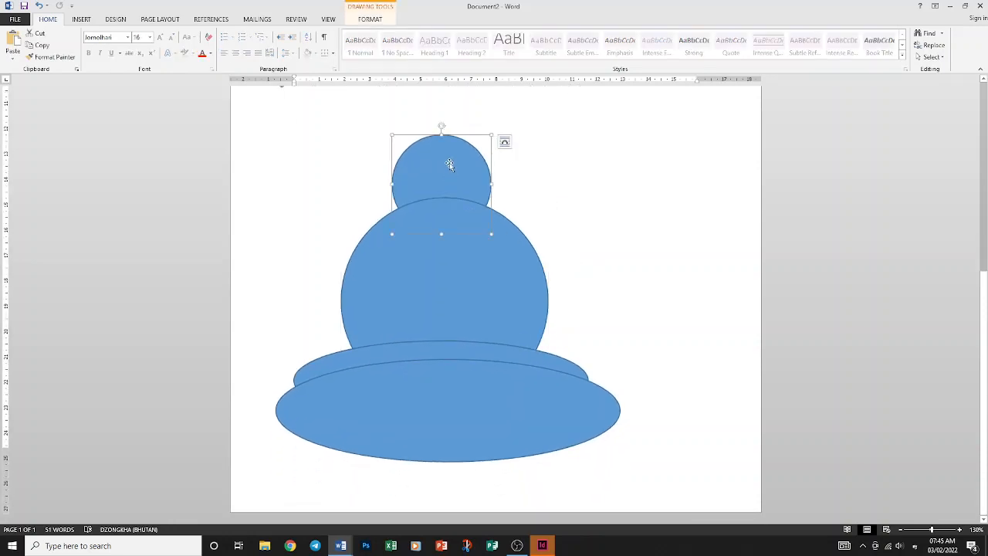
click(456, 252)
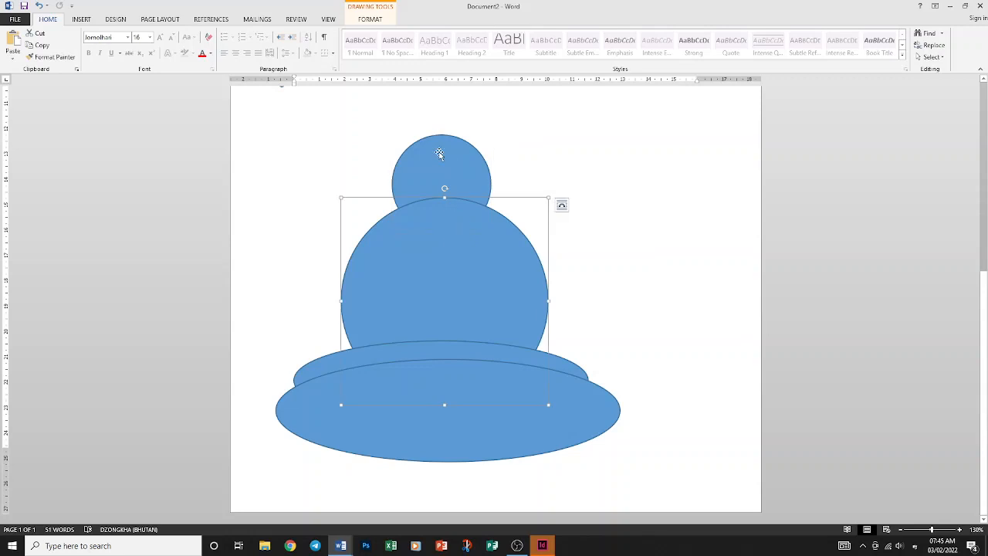
click(439, 154)
click(452, 251)
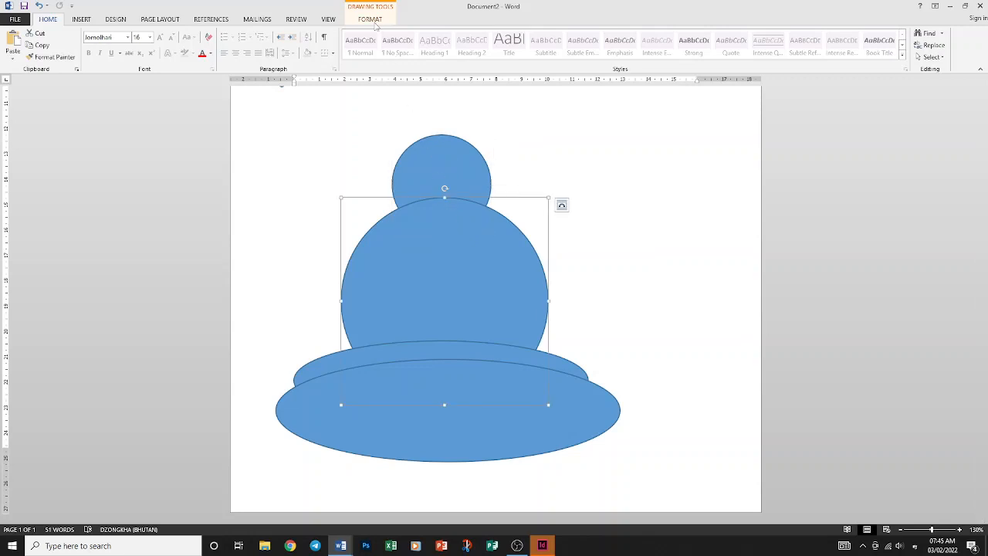
click(375, 20)
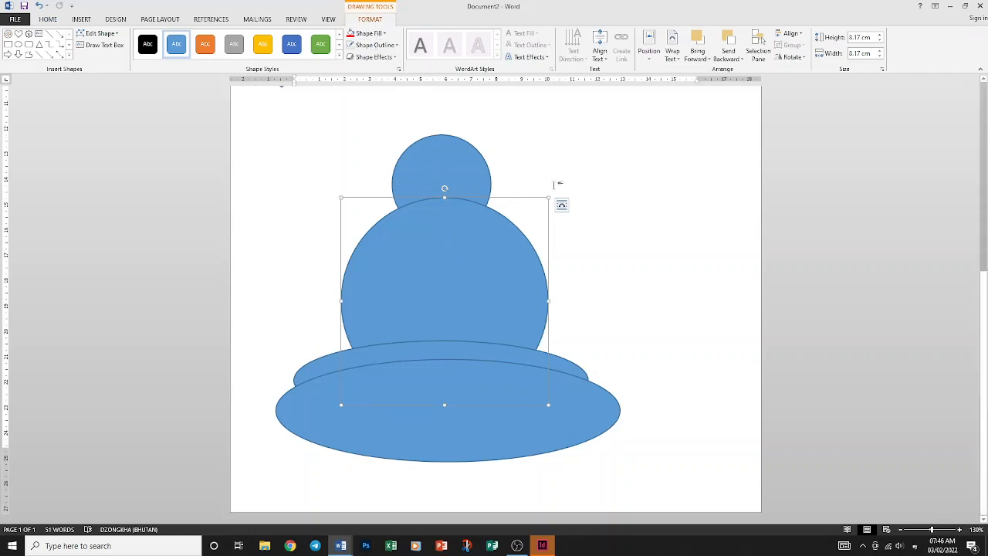
click(464, 169)
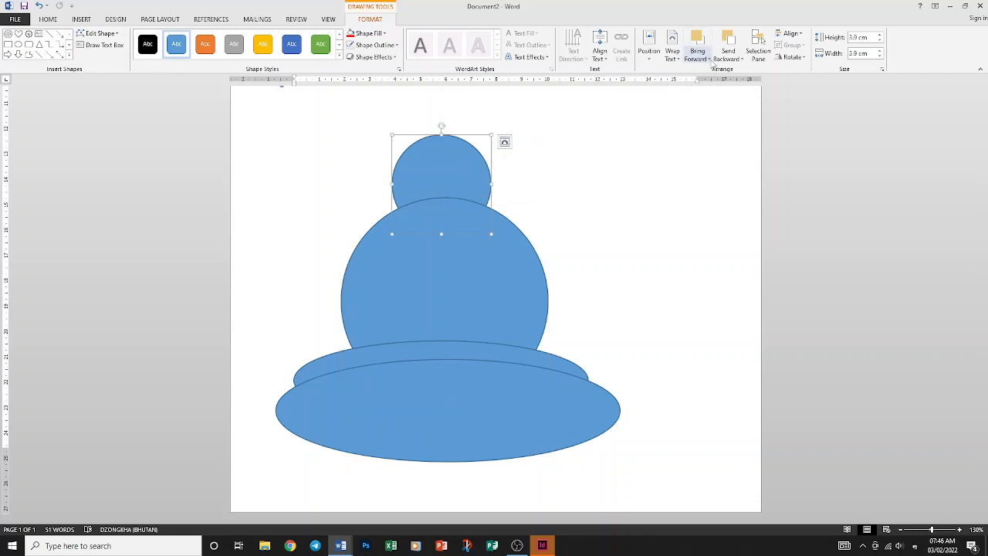
click(710, 59)
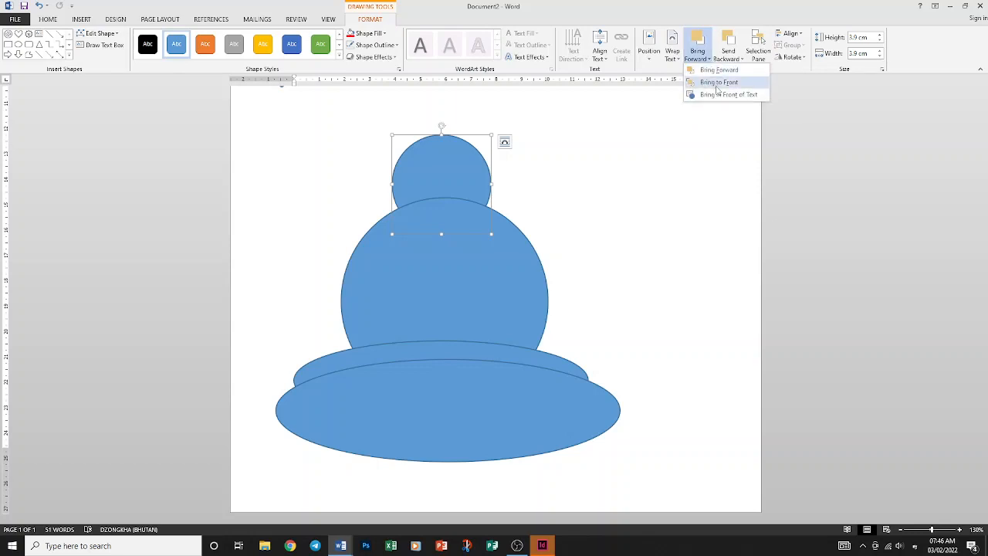
click(717, 82)
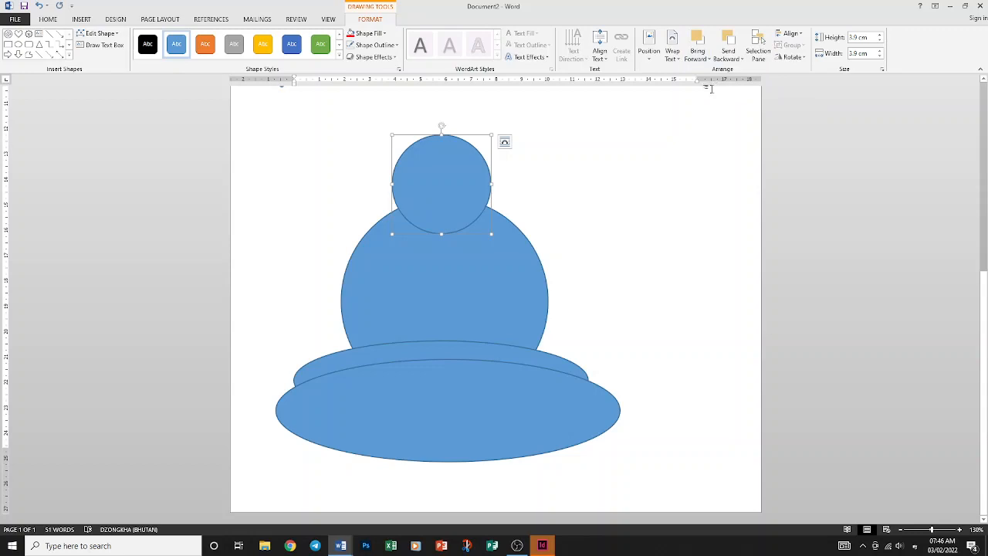
Step: Send the smaller upper ellipse back one level, and bring it to the front of all shapes
click(515, 271)
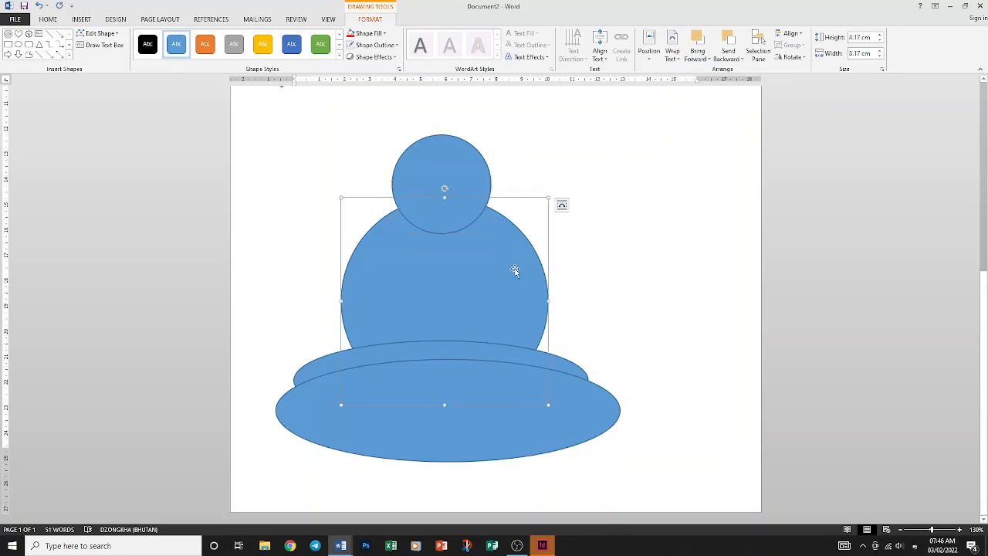
click(460, 435)
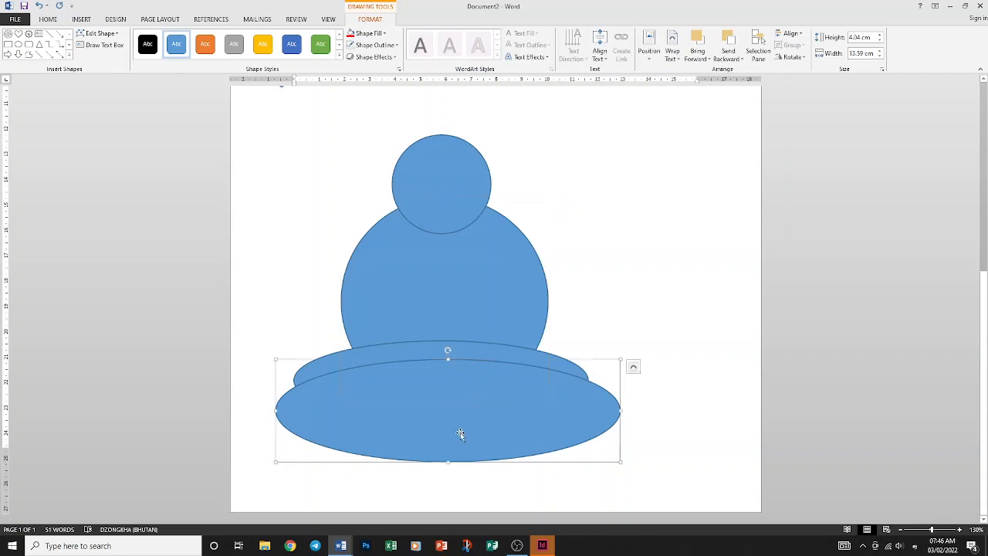
click(474, 348)
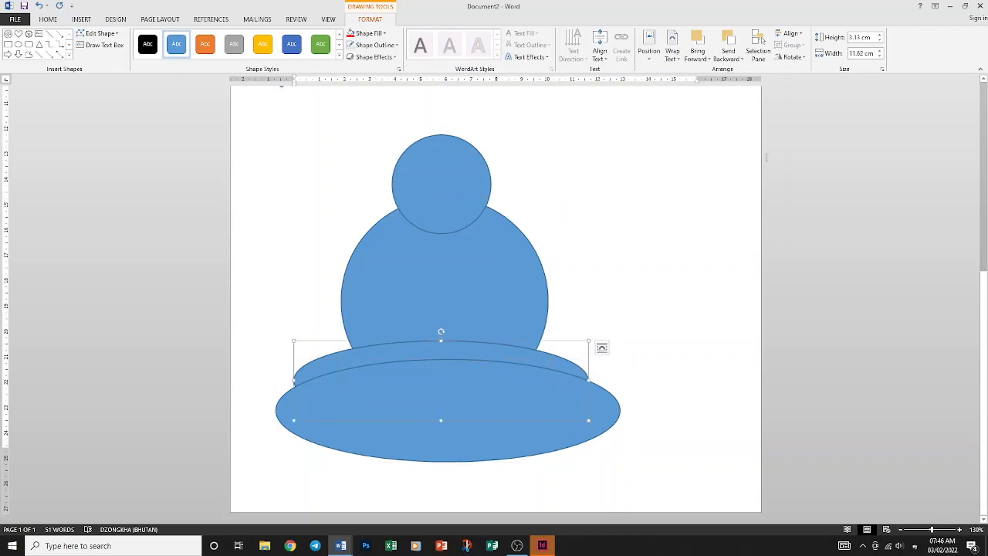
click(729, 42)
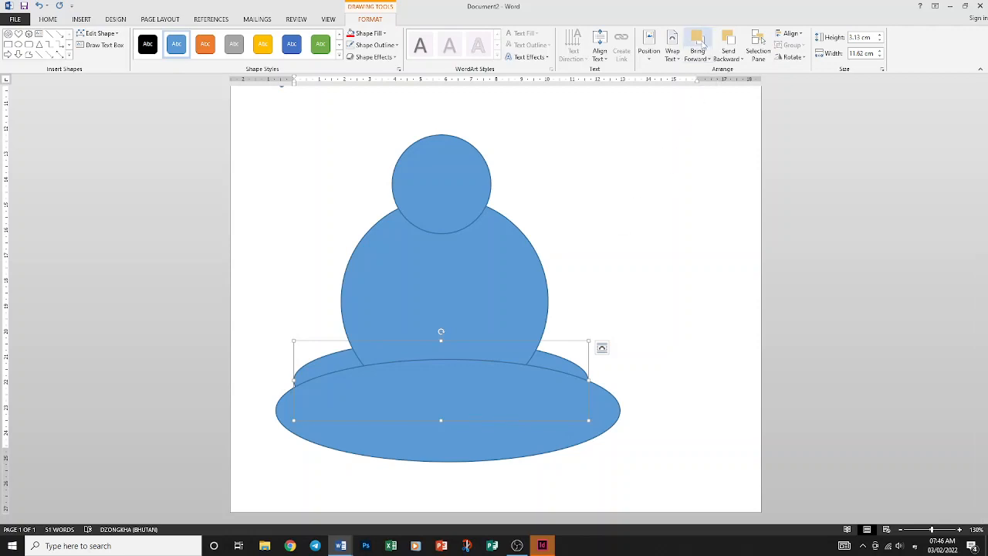
click(697, 56)
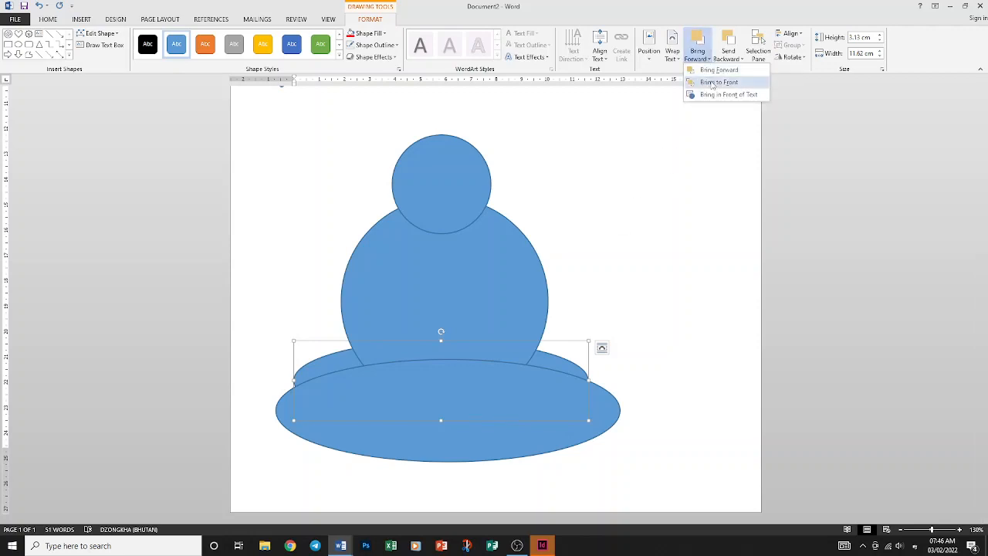
click(712, 82)
click(592, 303)
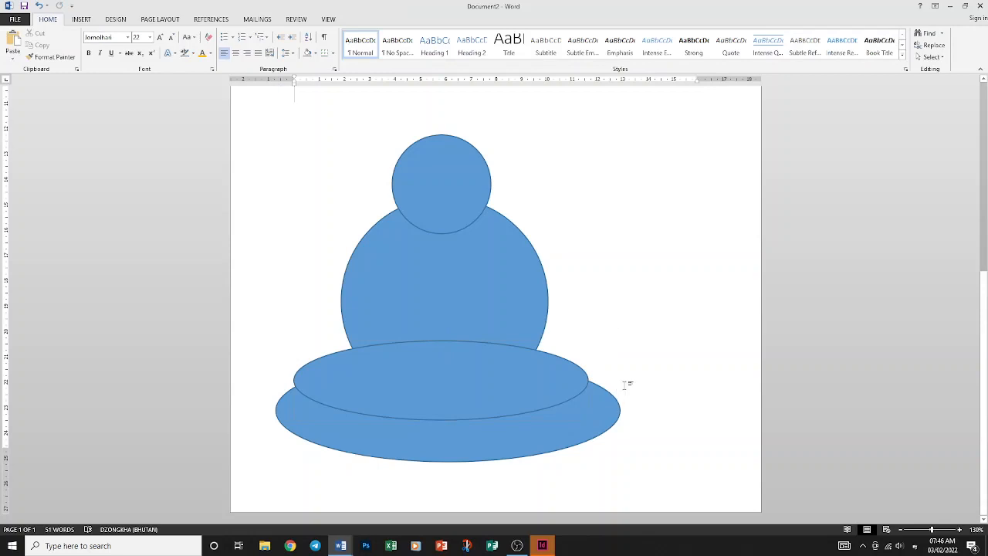
Step: Fill the small top circle with standard red and apply the light gradient variation that radiates from the centre
click(547, 430)
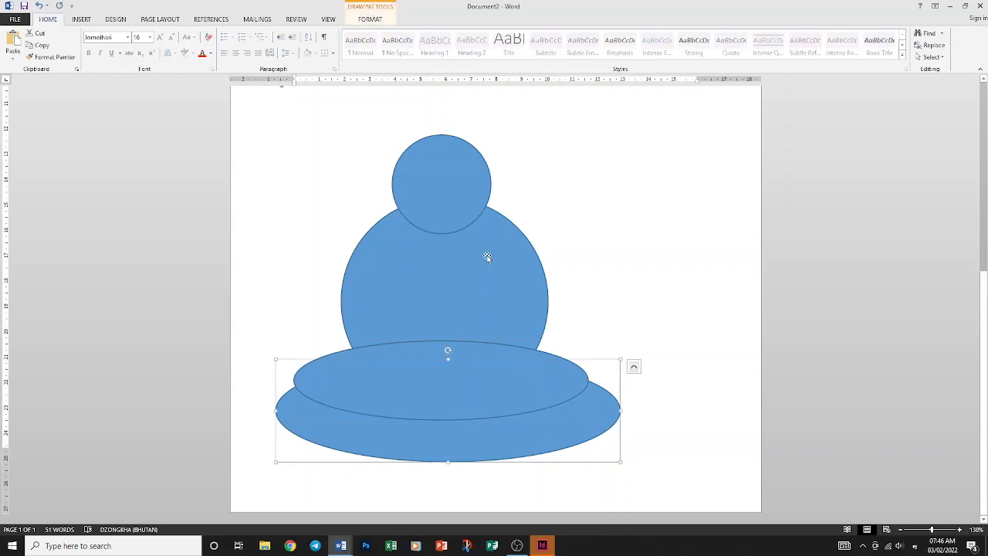
click(468, 204)
click(368, 21)
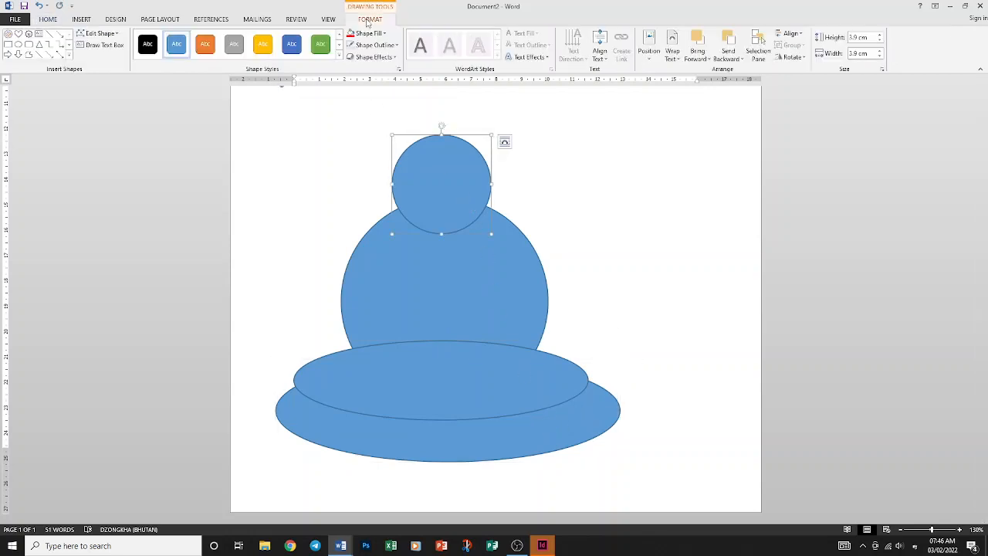
click(369, 34)
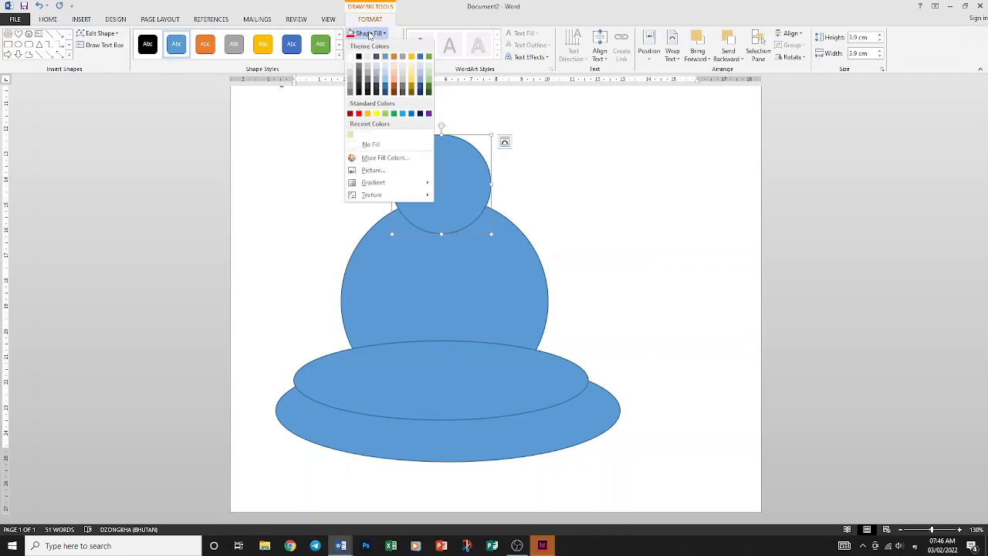
click(359, 113)
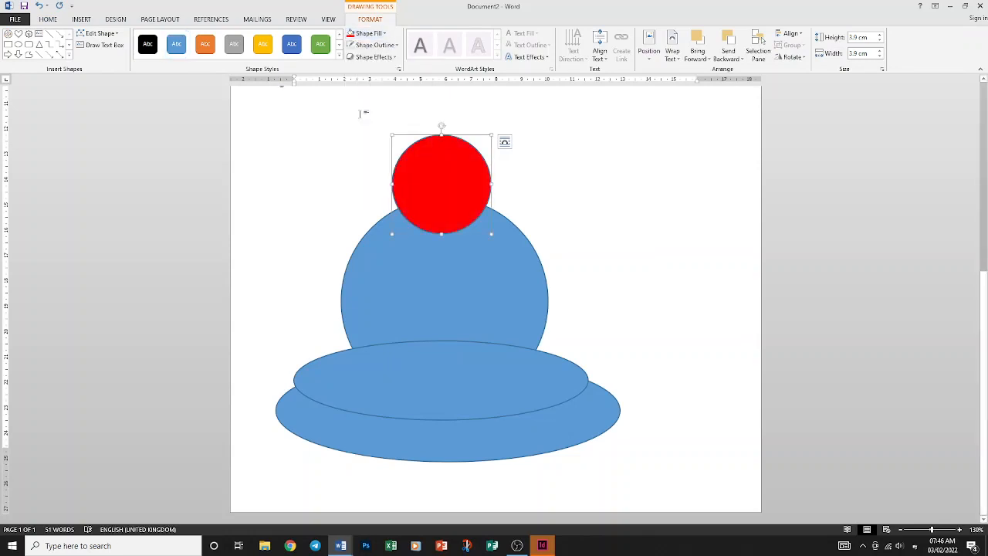
click(387, 36)
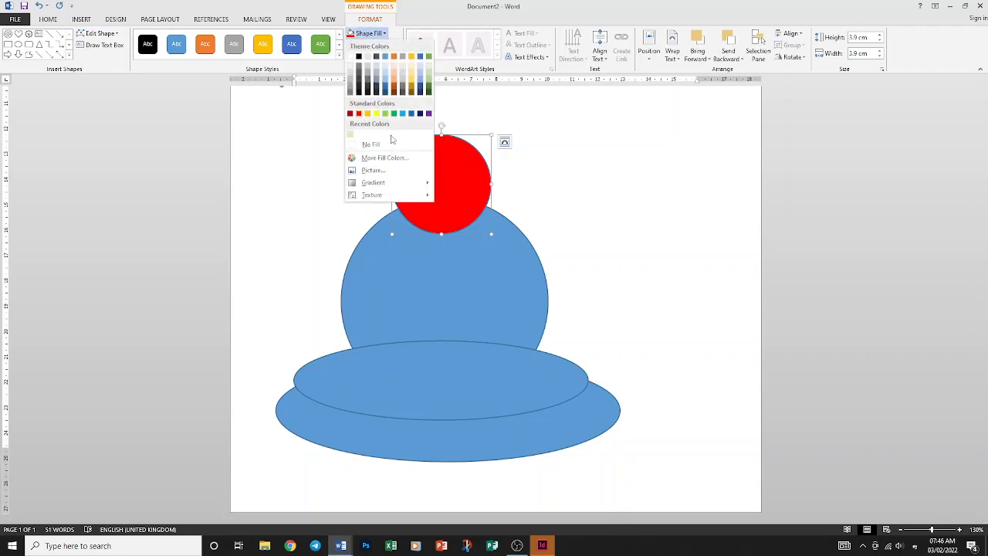
mouse_move(397, 184)
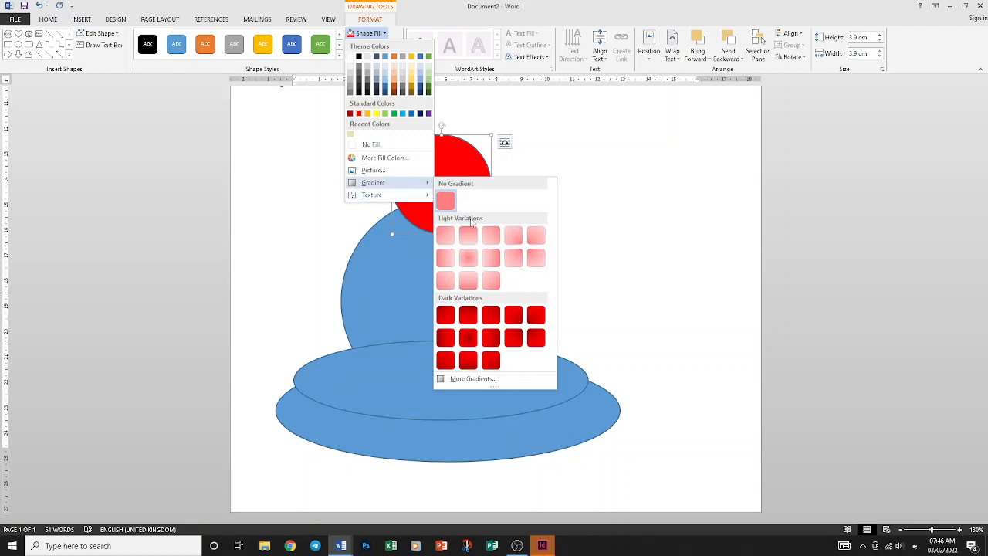
click(467, 258)
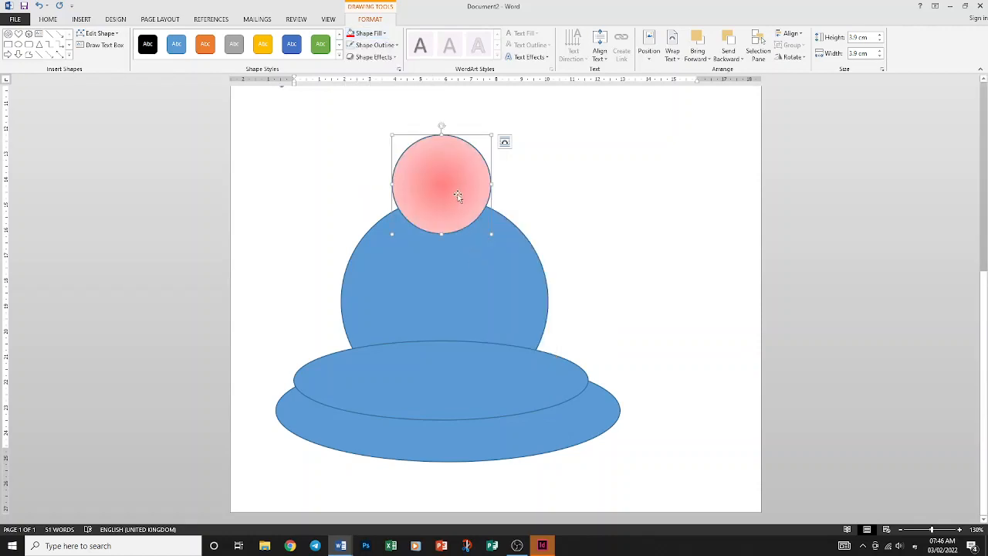
Step: Fill the large circle with the standard orange colour
click(457, 265)
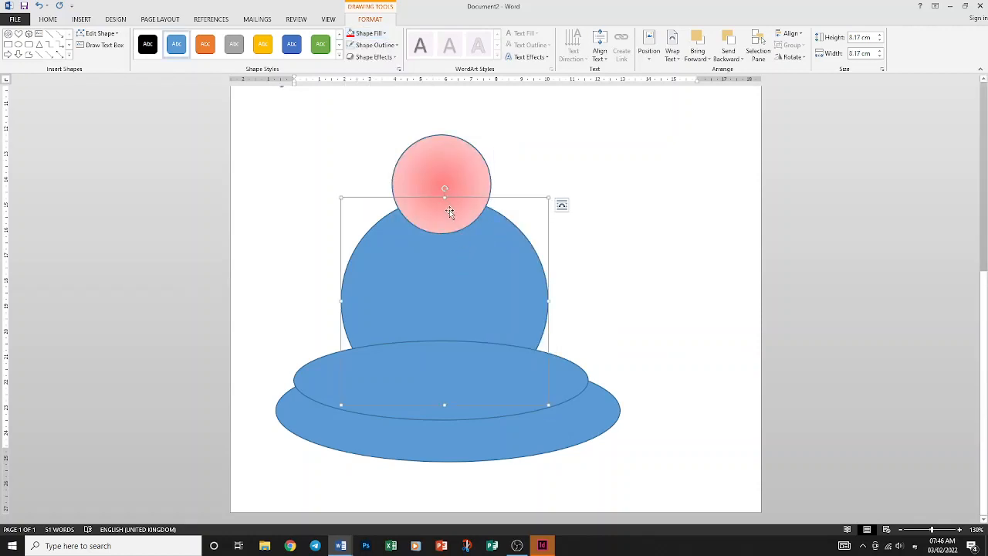
click(370, 34)
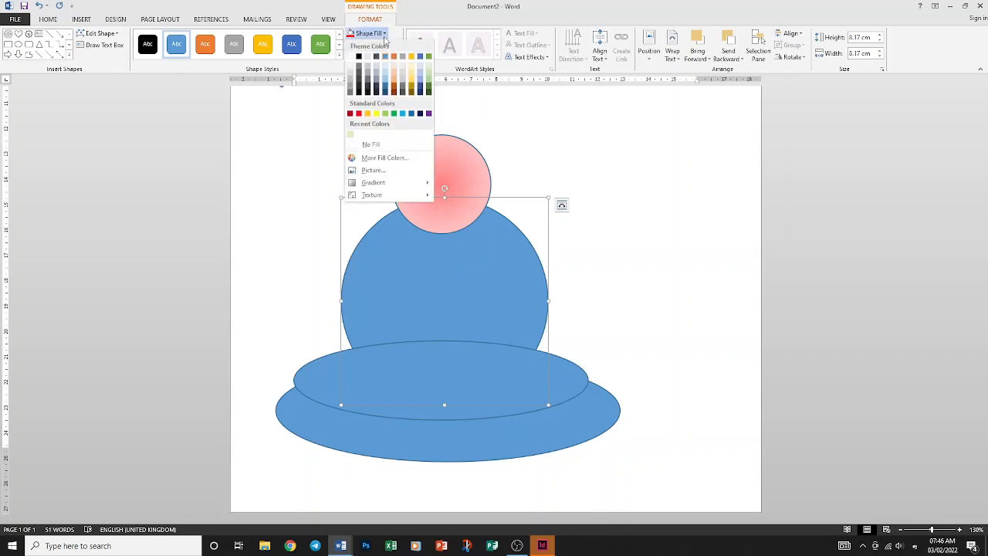
click(367, 115)
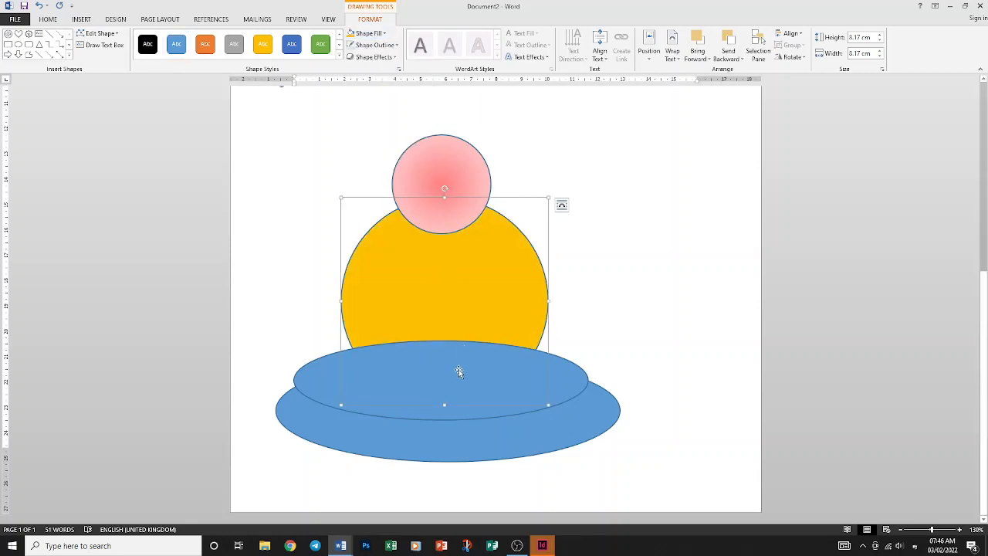
Step: Fill the smaller ellipse with white and the larger ellipse beneath it with standard orange
click(450, 416)
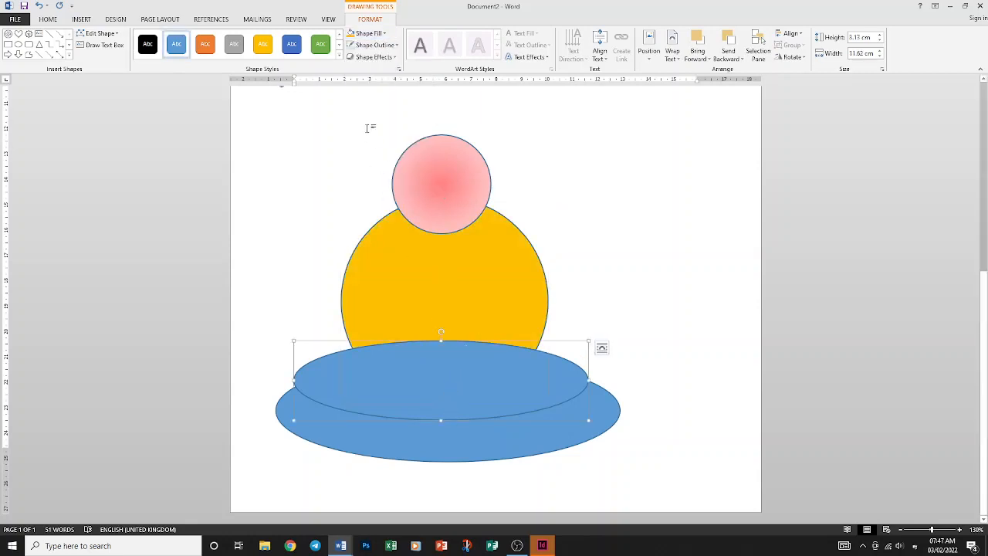
click(378, 34)
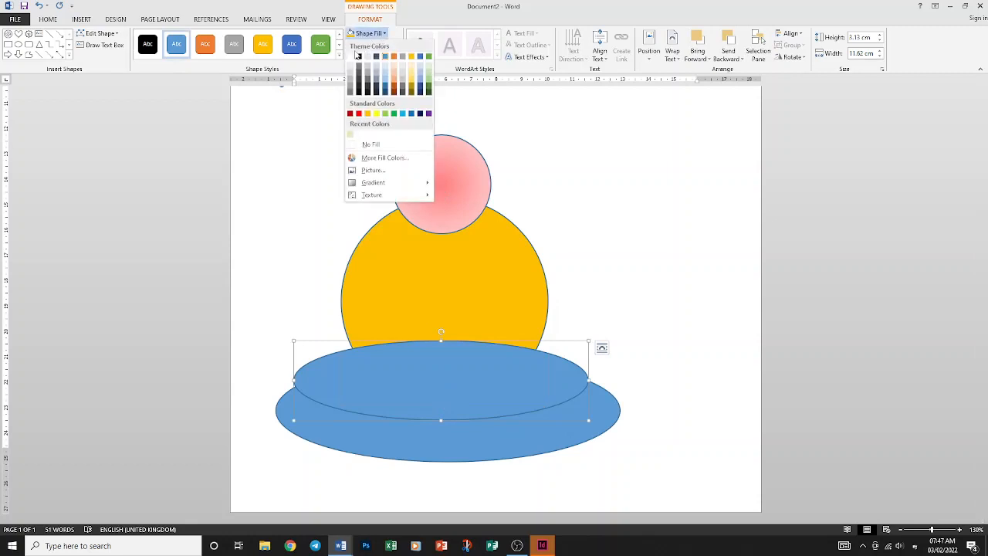
click(351, 91)
click(530, 443)
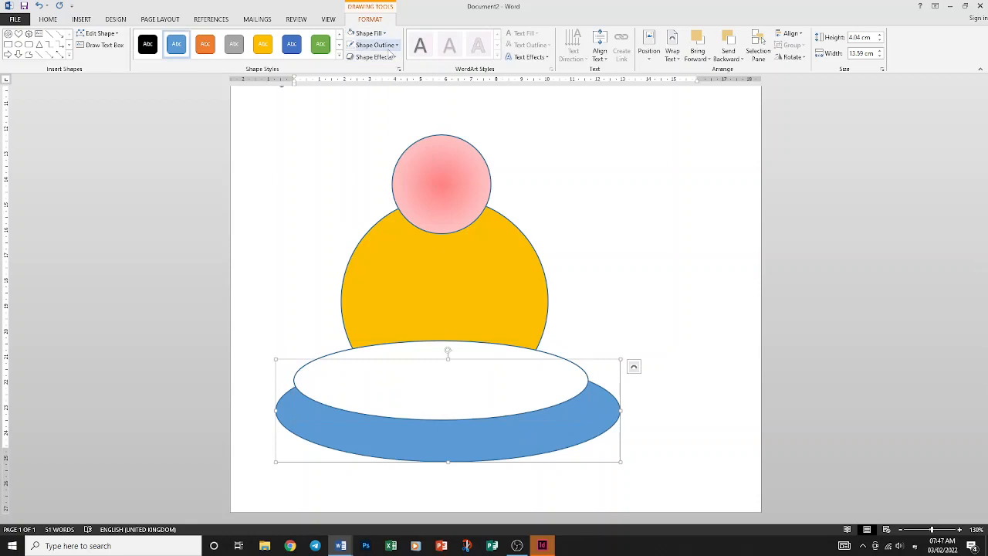
click(370, 34)
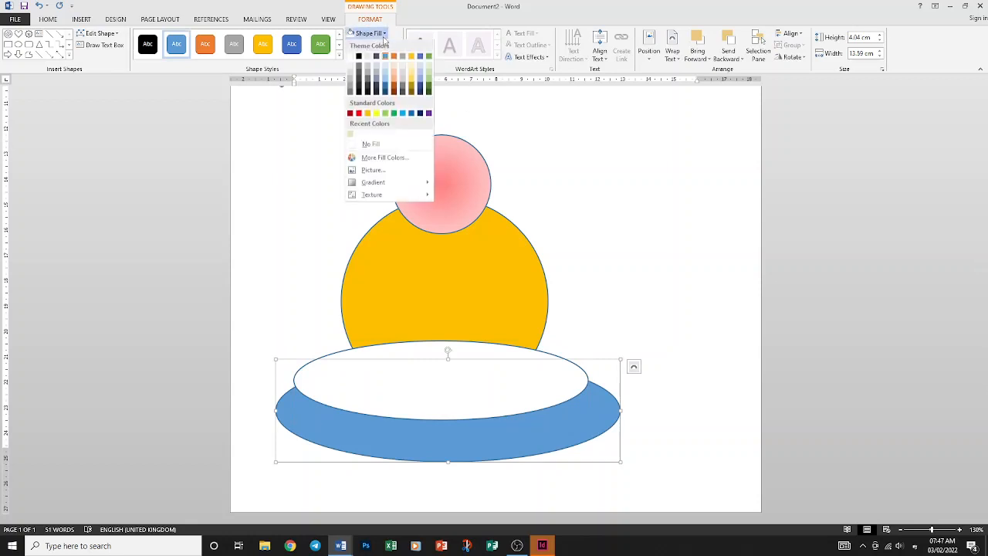
click(367, 114)
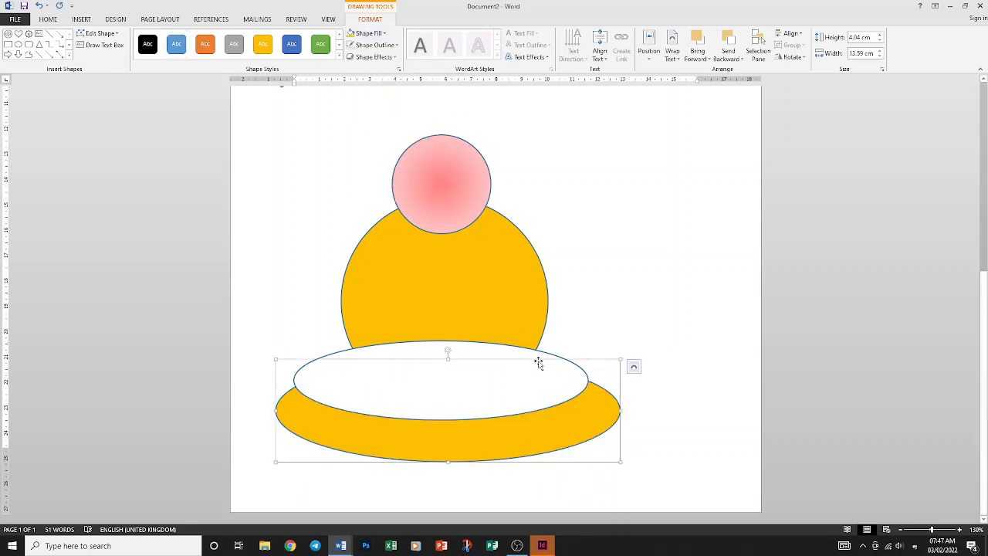
Step: Centre the white ellipse within the orange one, and reduce the orange ellipse's height to about 3.55 cm so their upper edges meet
drag(503, 372, 509, 370)
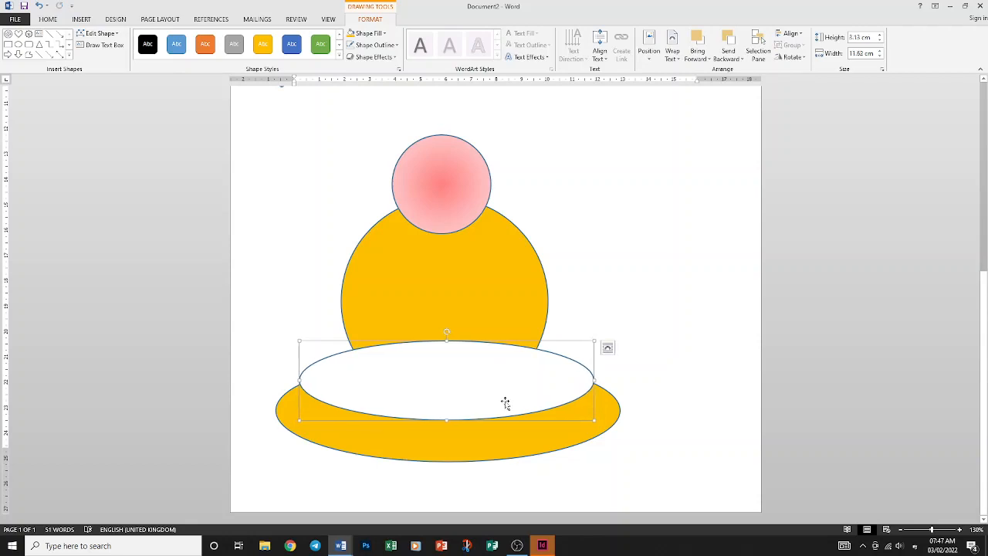
click(505, 438)
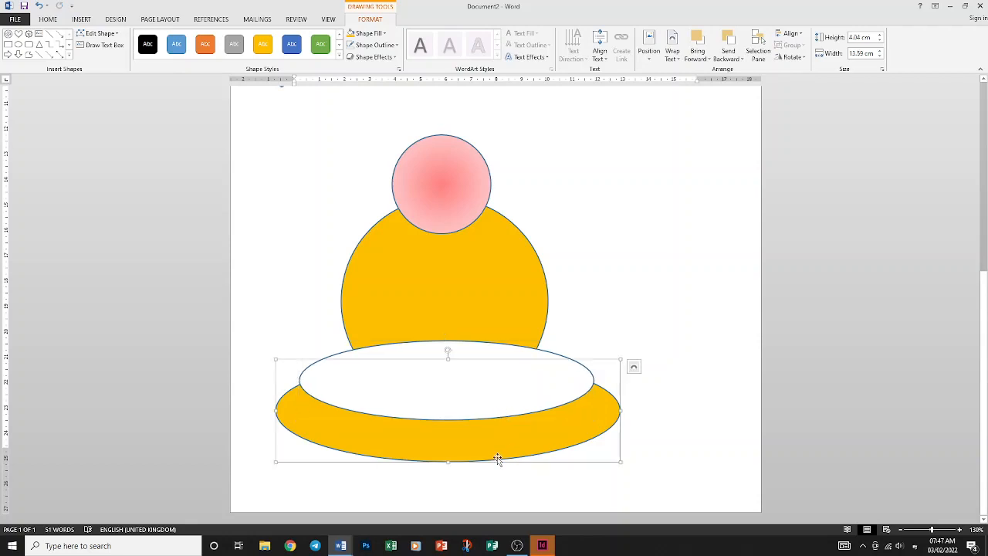
drag(498, 455, 500, 421)
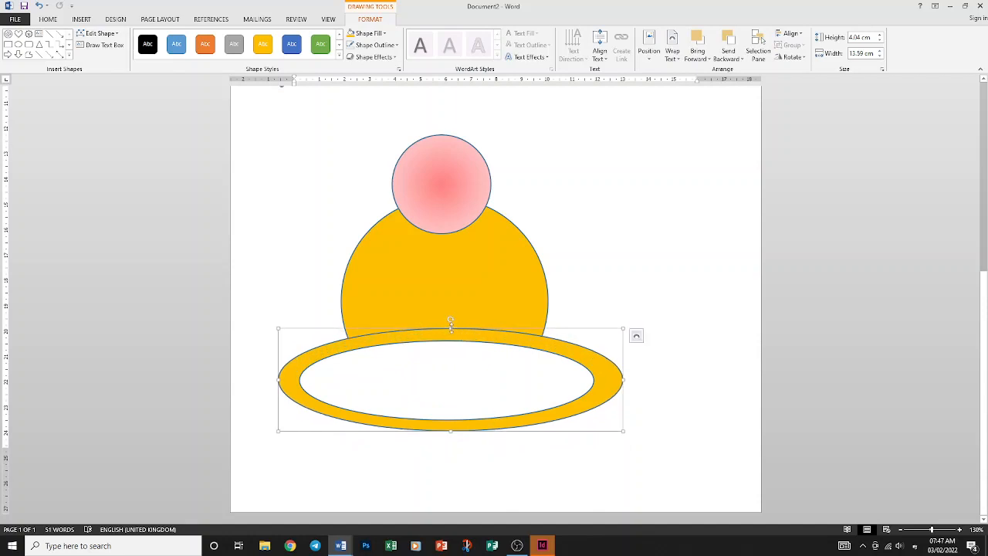
drag(450, 328, 449, 341)
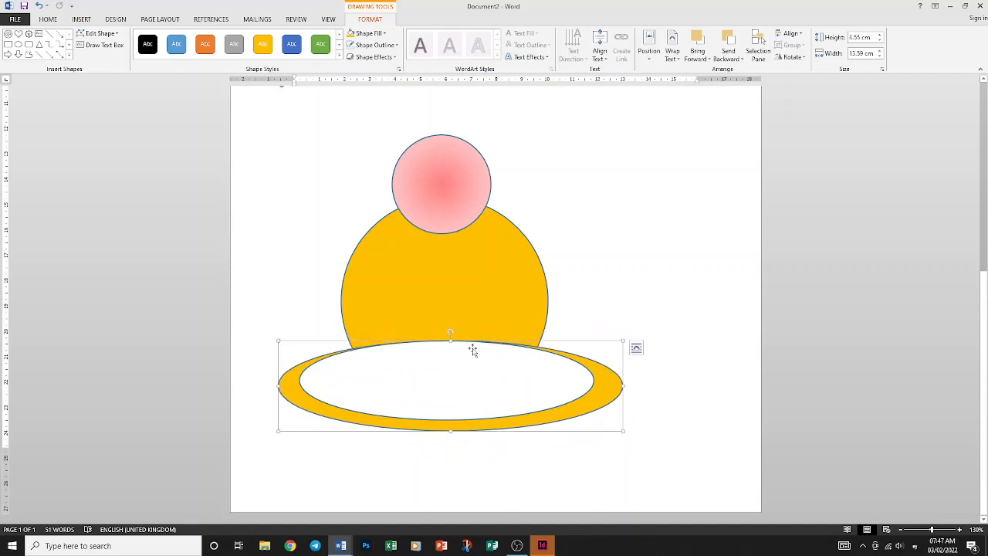
Step: Remove the outline from the small gradient-filled circle
click(469, 220)
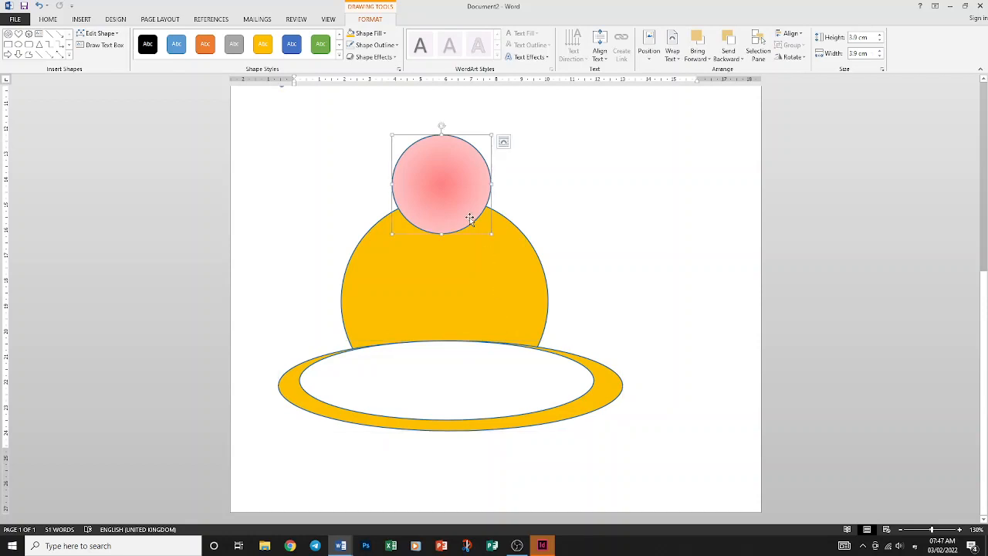
click(382, 47)
click(362, 154)
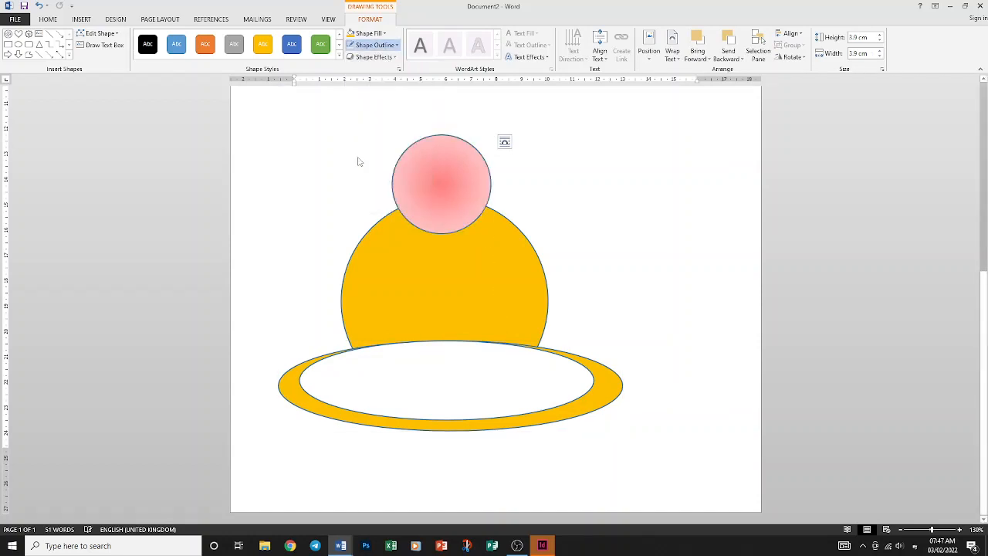
Step: Remove the outlines from the large orange circle and the white ellipse
click(413, 266)
click(378, 47)
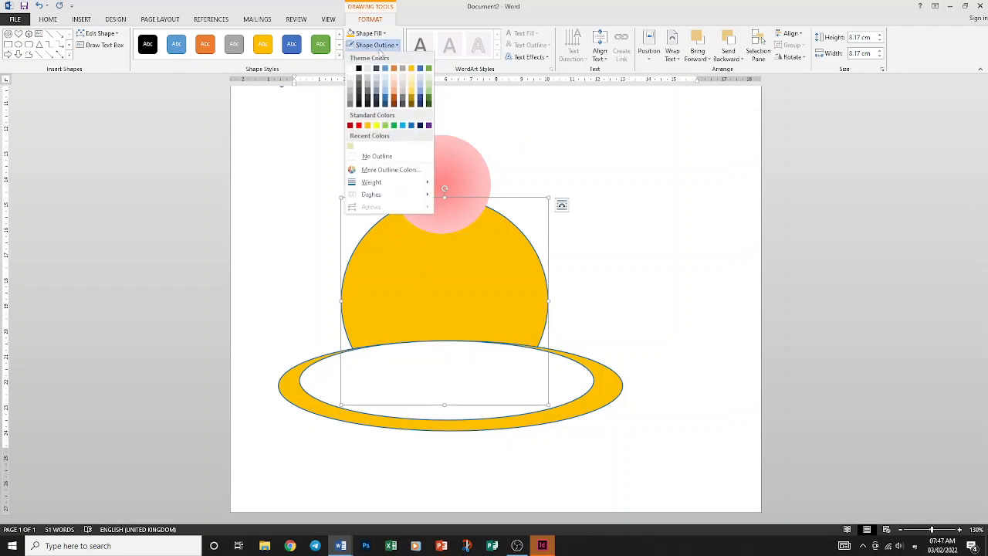
click(359, 155)
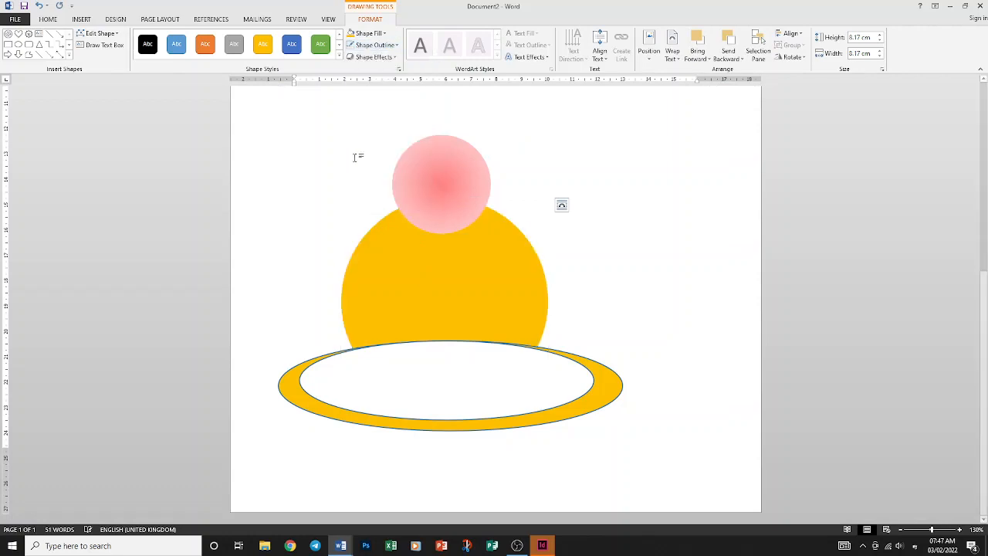
click(465, 416)
click(372, 47)
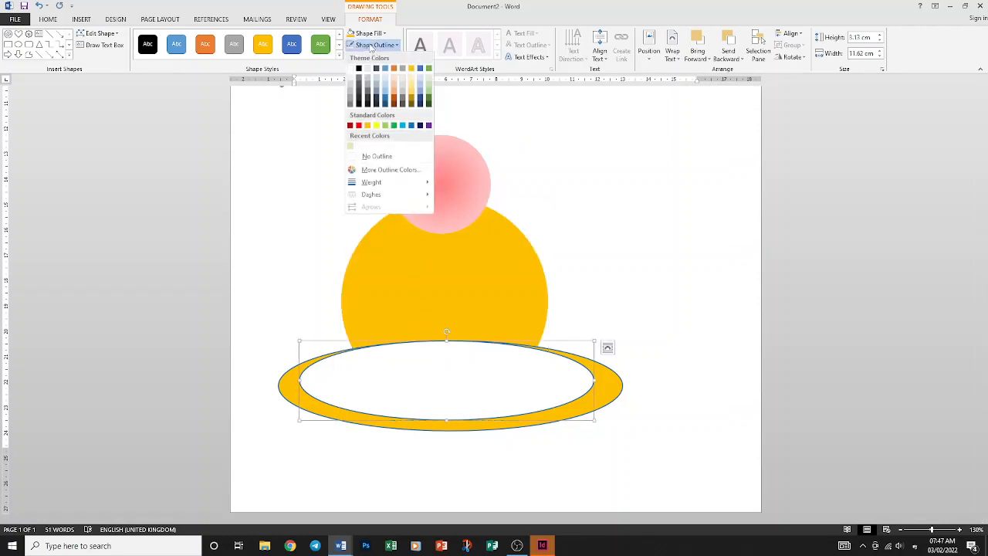
click(382, 169)
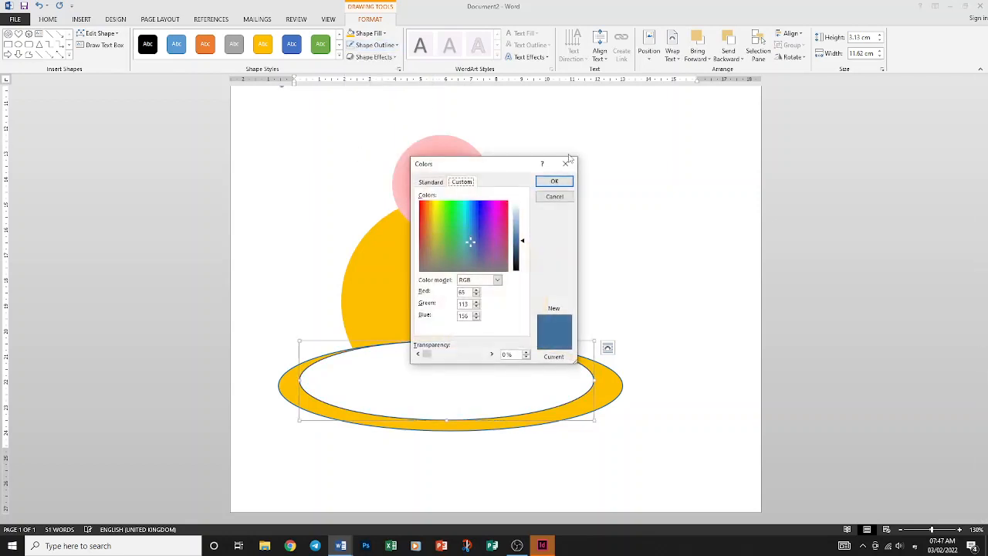
click(565, 163)
click(372, 45)
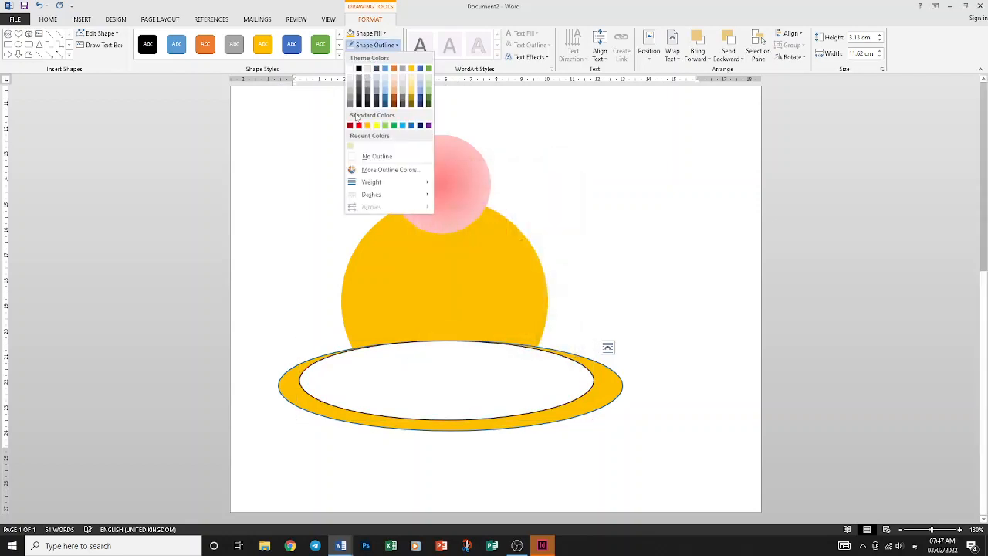
click(360, 156)
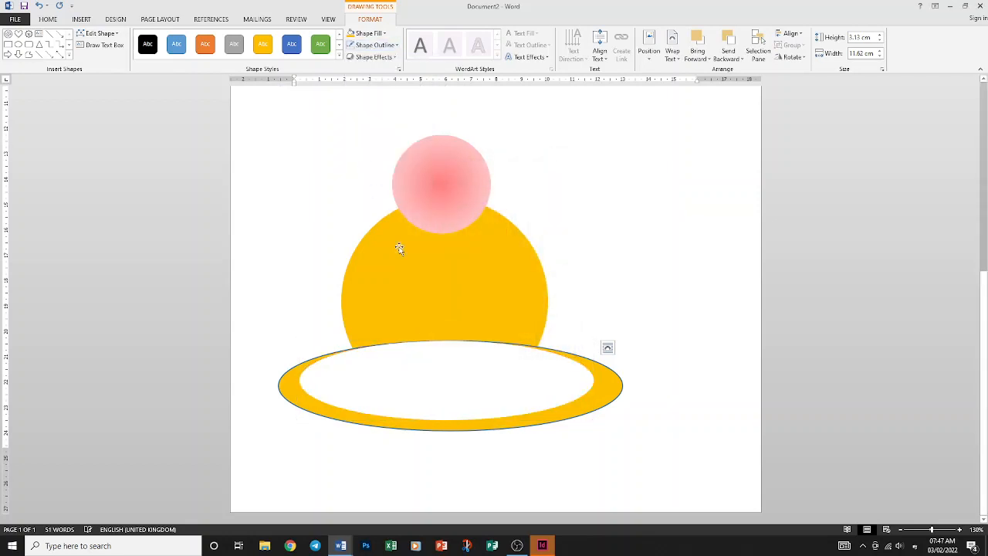
Step: Enlarge the orange ellipse to about 3.9 cm high and 13.92 cm wide, and give it a standard yellow outline
click(465, 431)
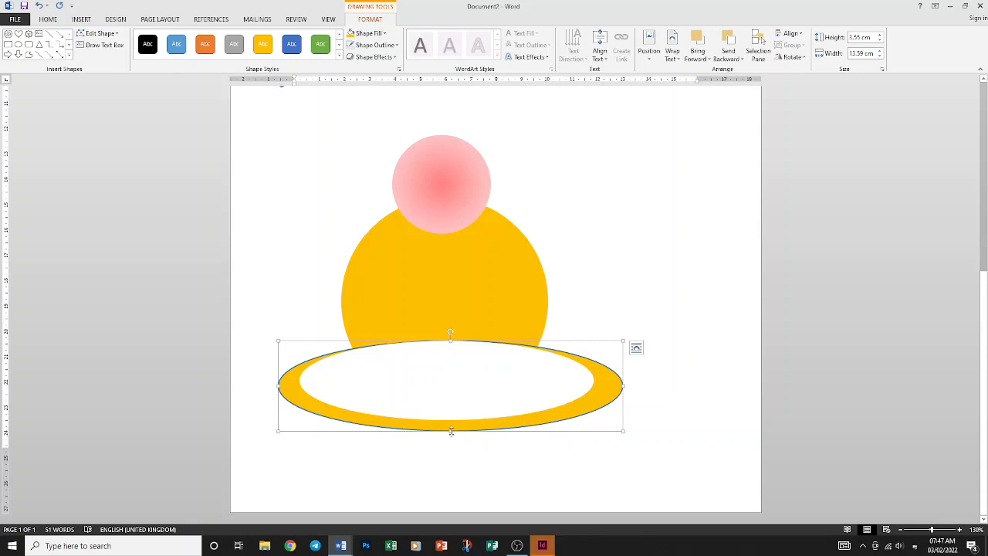
drag(450, 430, 449, 440)
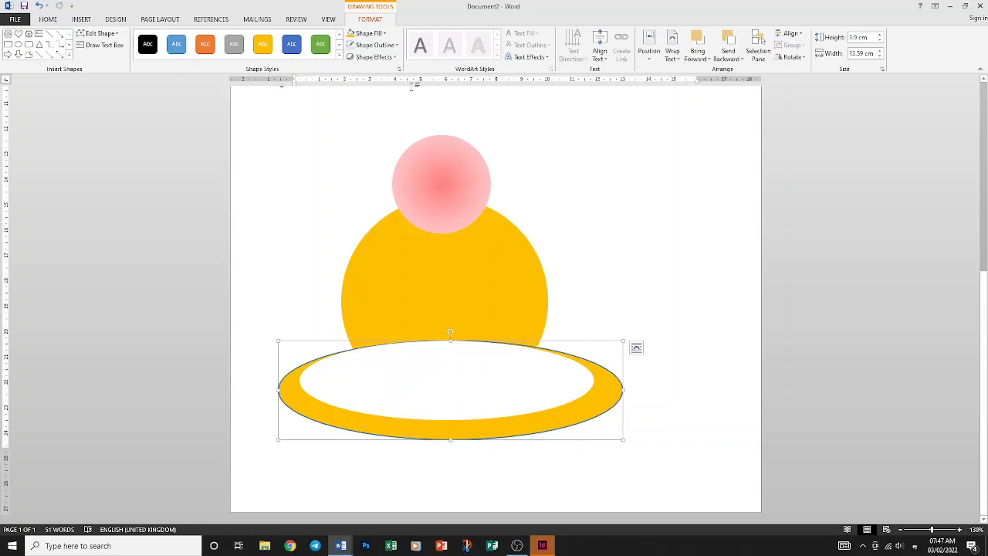
click(375, 45)
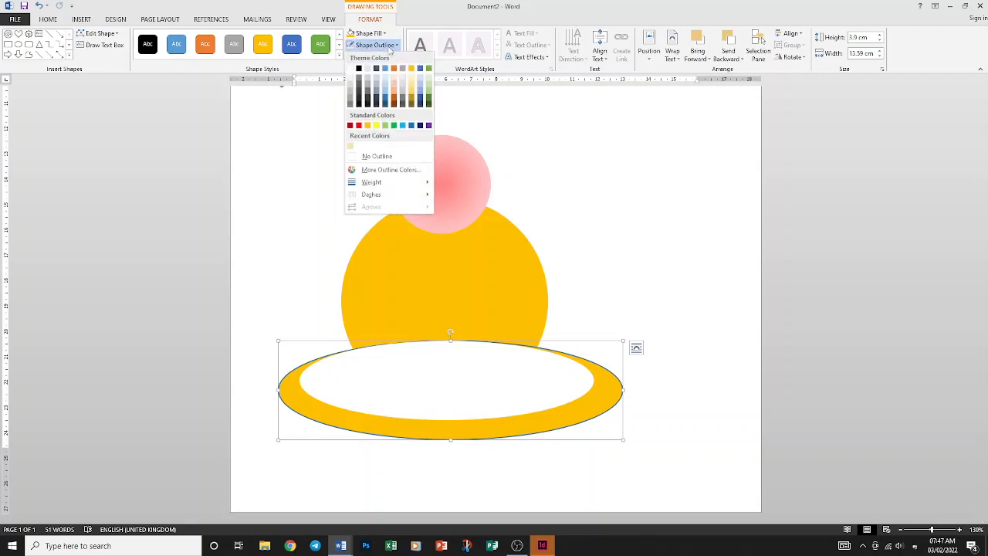
click(376, 127)
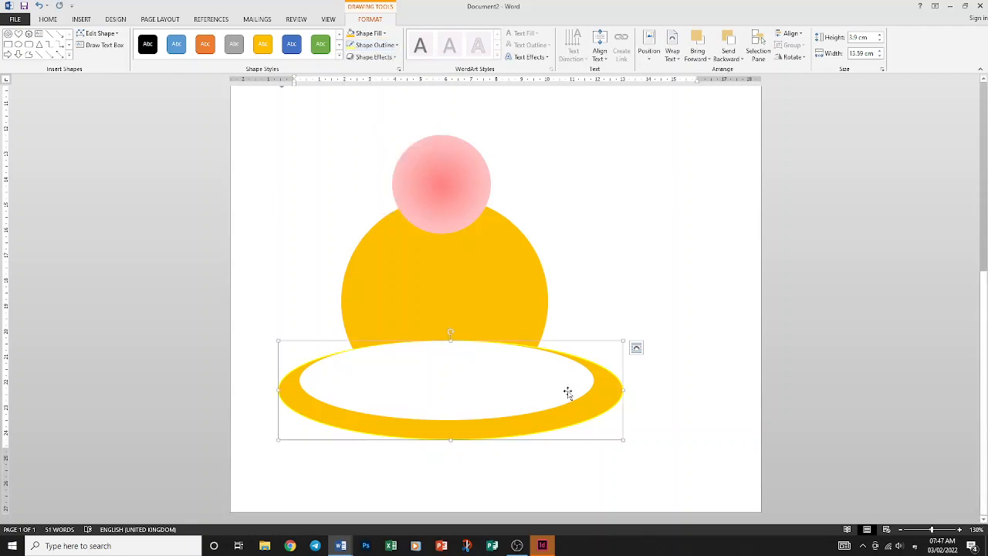
drag(275, 391, 270, 391)
click(647, 258)
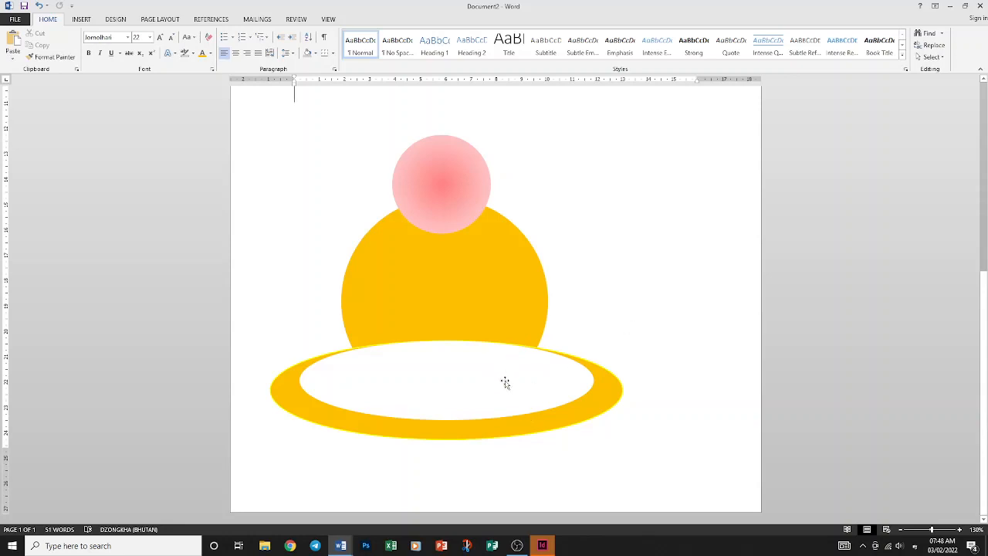
Step: Apply the fourth preset shape effect of the first row, with bevel and shadow, to the orange ellipse
click(491, 431)
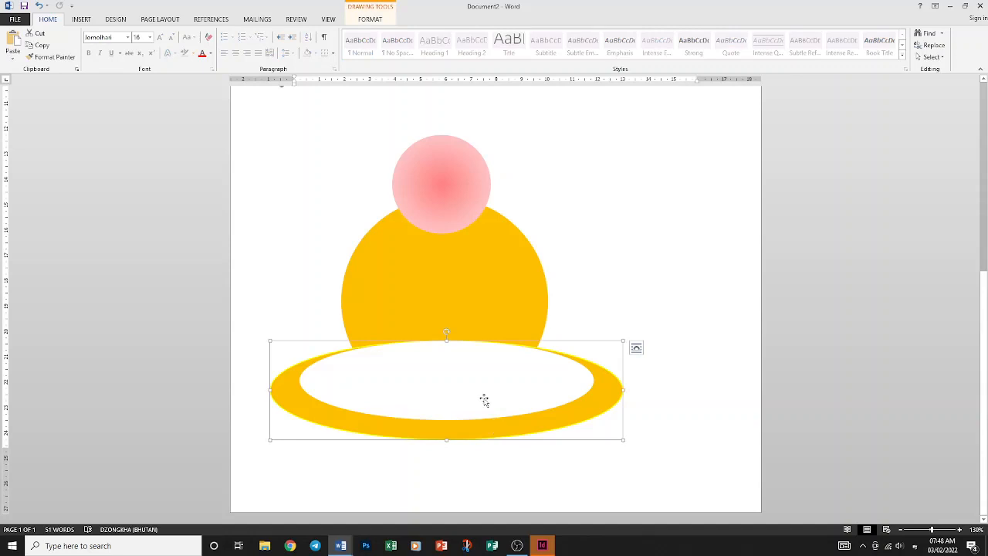
click(369, 21)
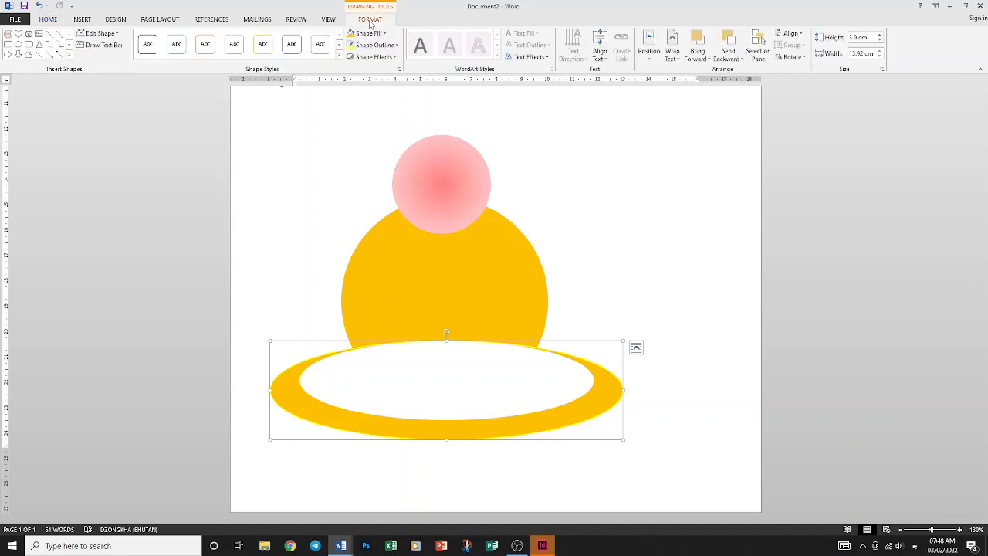
click(393, 57)
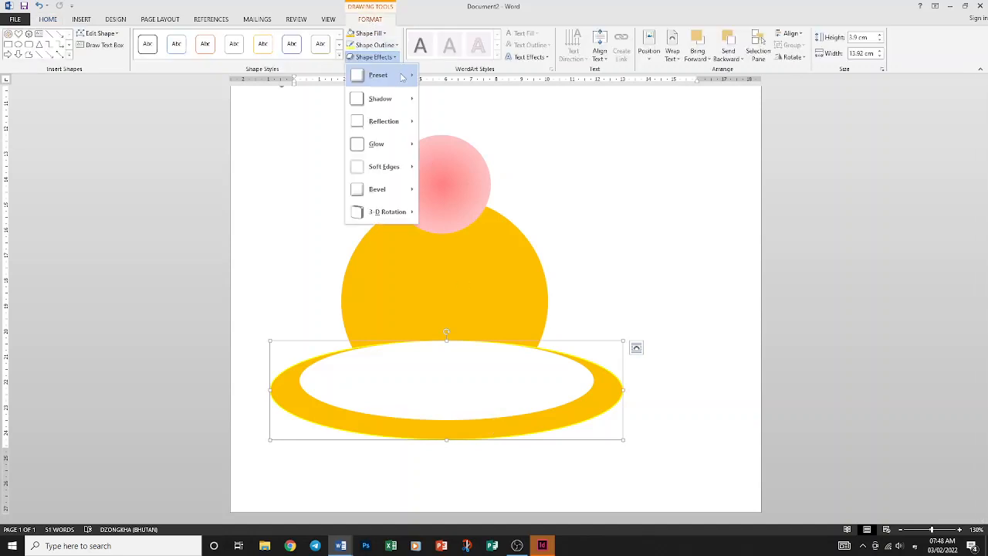
mouse_move(401, 75)
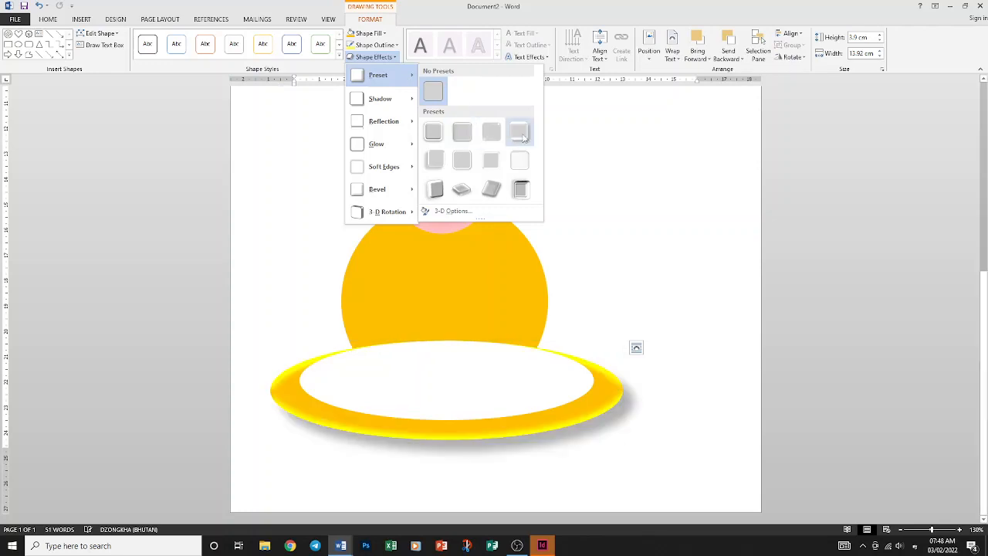
click(522, 136)
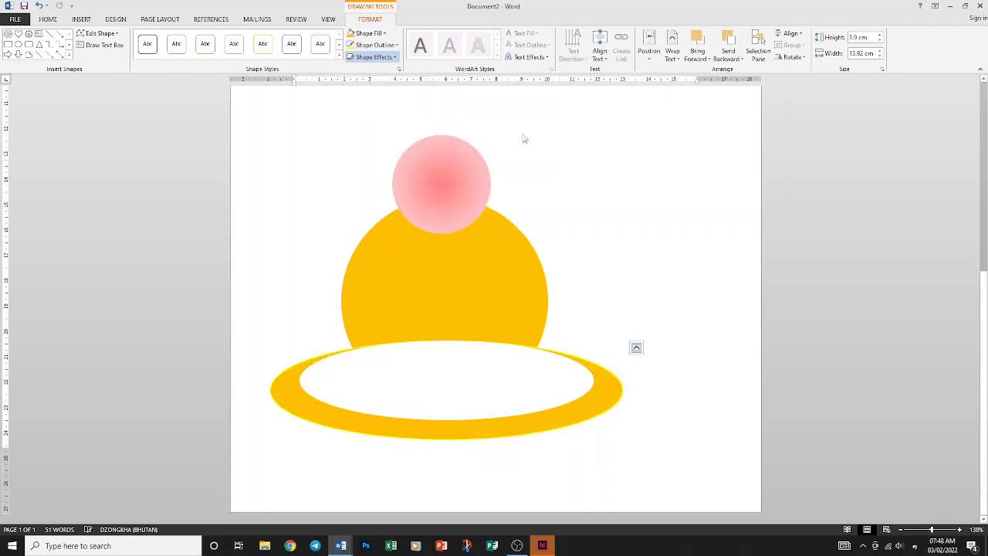
click(601, 232)
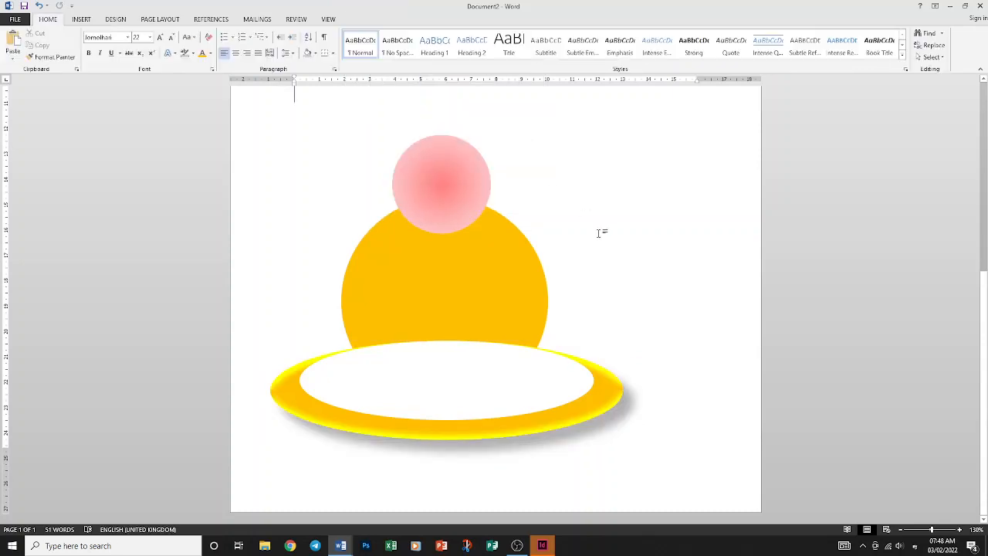
Step: Fill the large circle with a darker shade of the theme orange
click(489, 261)
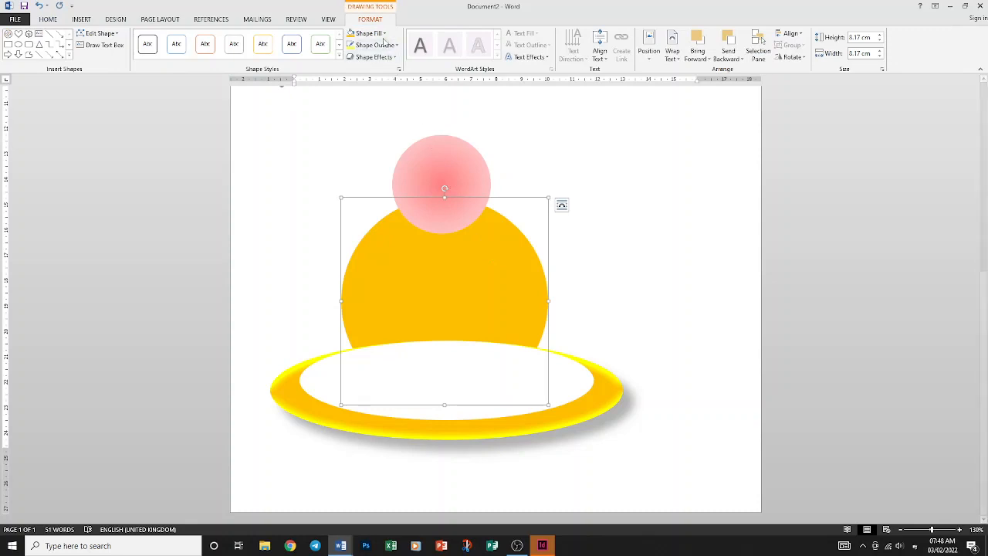
click(383, 34)
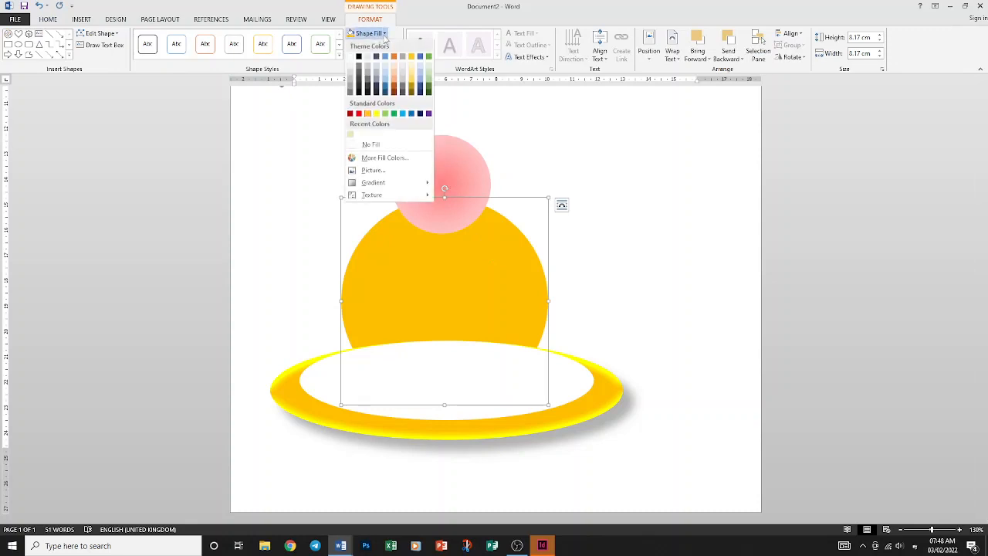
click(393, 90)
click(631, 218)
key(alt+shift)
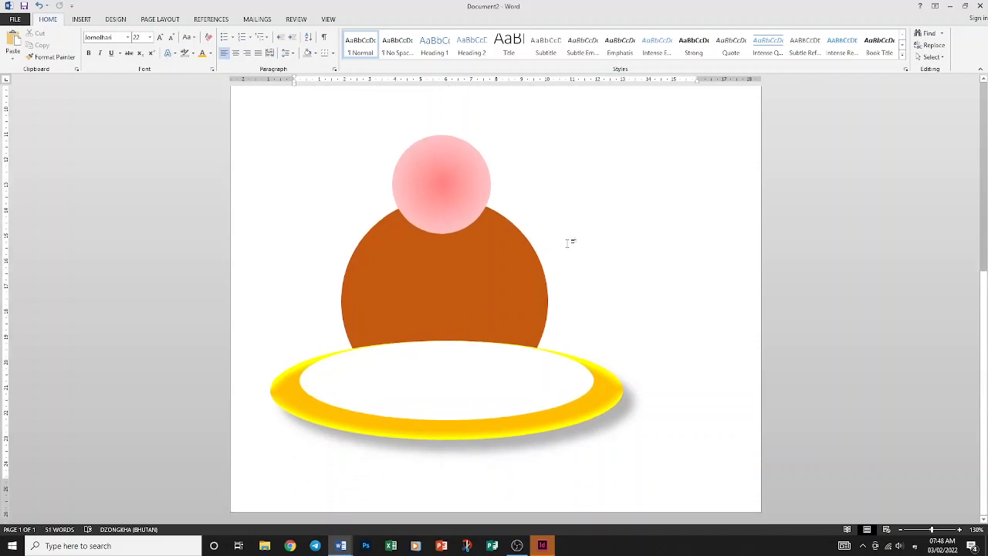
scroll(572, 244, up, 1)
scroll(570, 241, down, 1)
scroll(570, 241, up, 1)
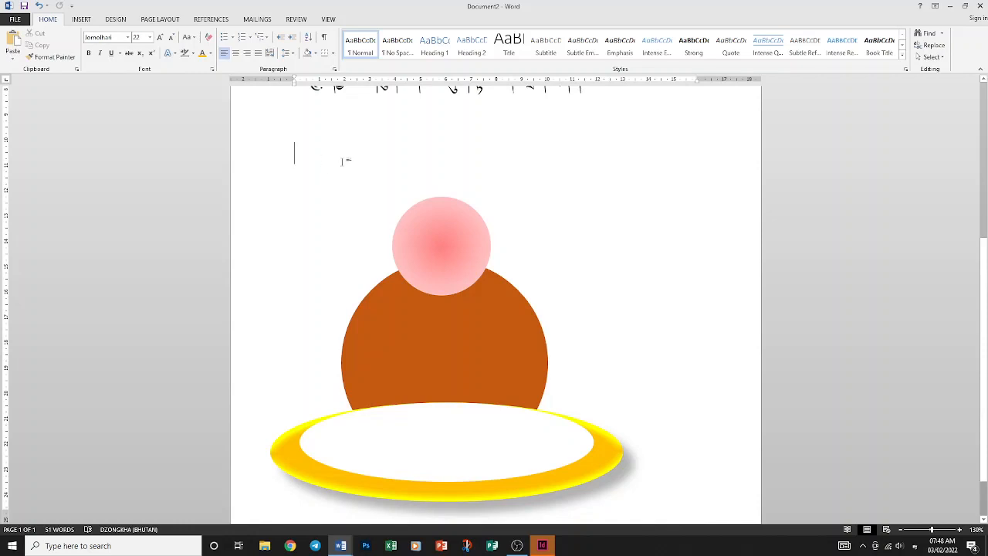
click(407, 339)
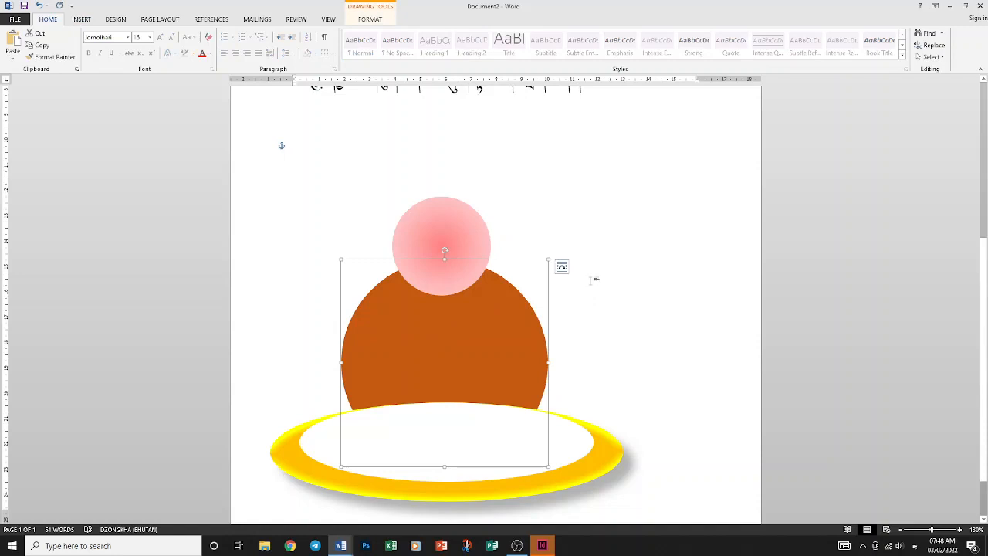
key(Escape)
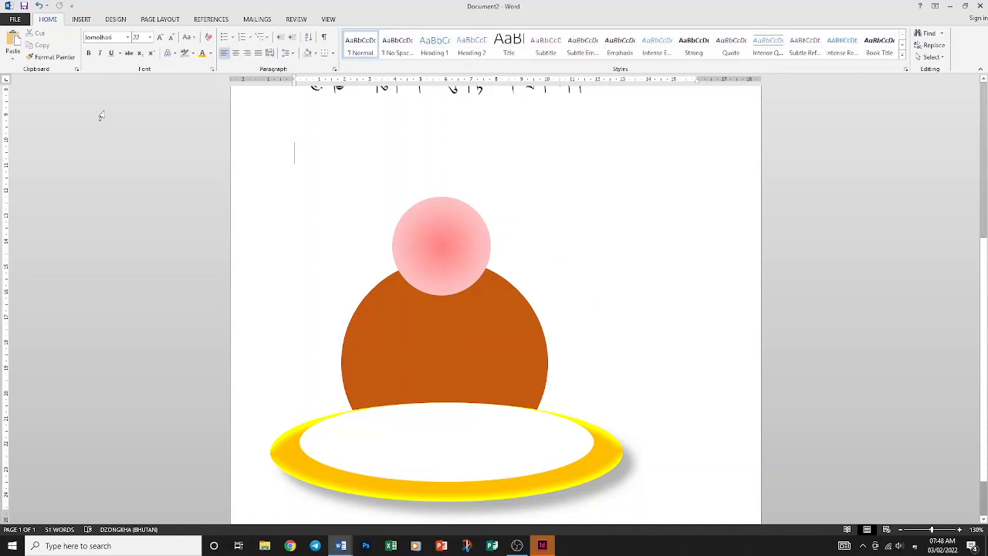
Step: Insert a text box about 5.32 cm high and 3.27 cm wide beside the small pink circle, containing one Dzongkha word
click(82, 19)
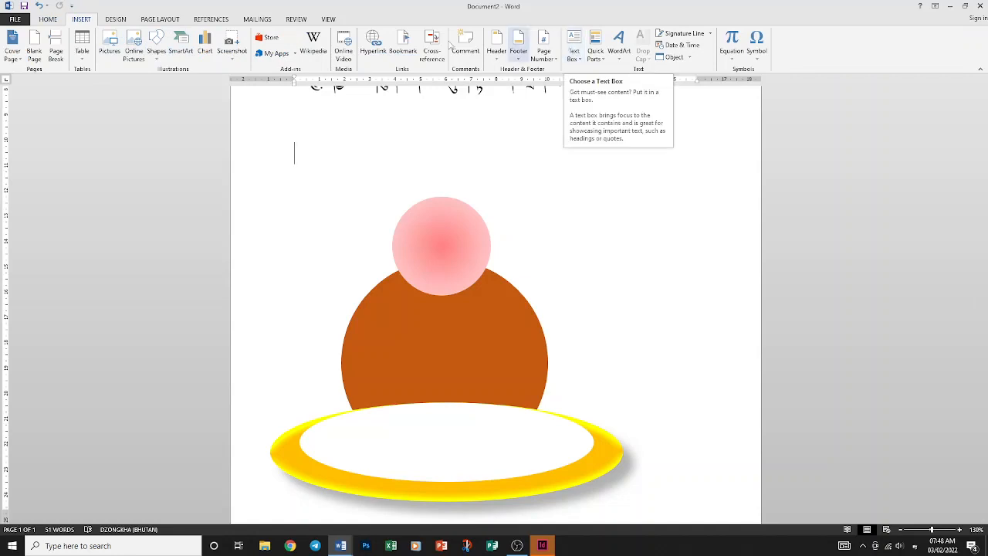
click(154, 45)
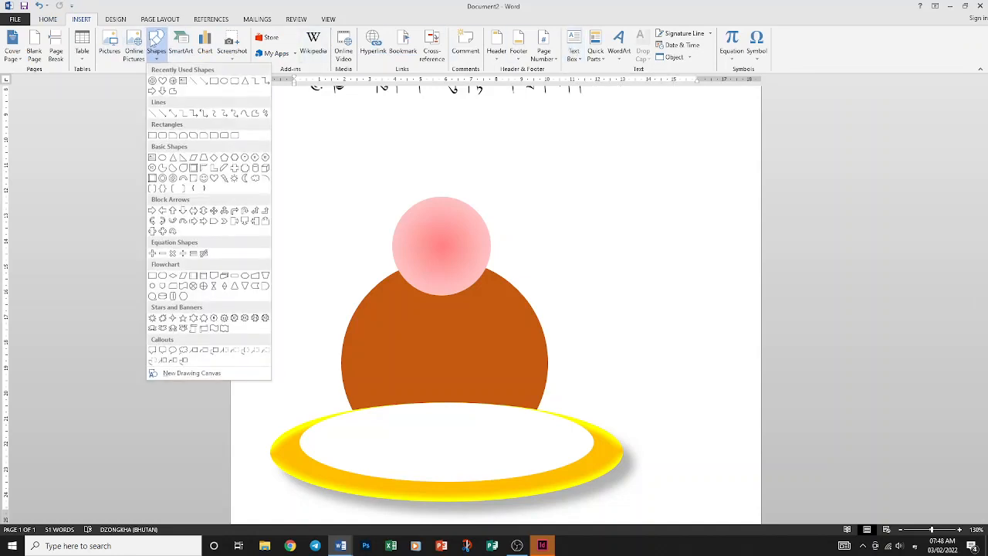
click(183, 82)
mouse_move(300, 142)
mouse_down()
mouse_move(395, 276)
mouse_move(470, 358)
mouse_up()
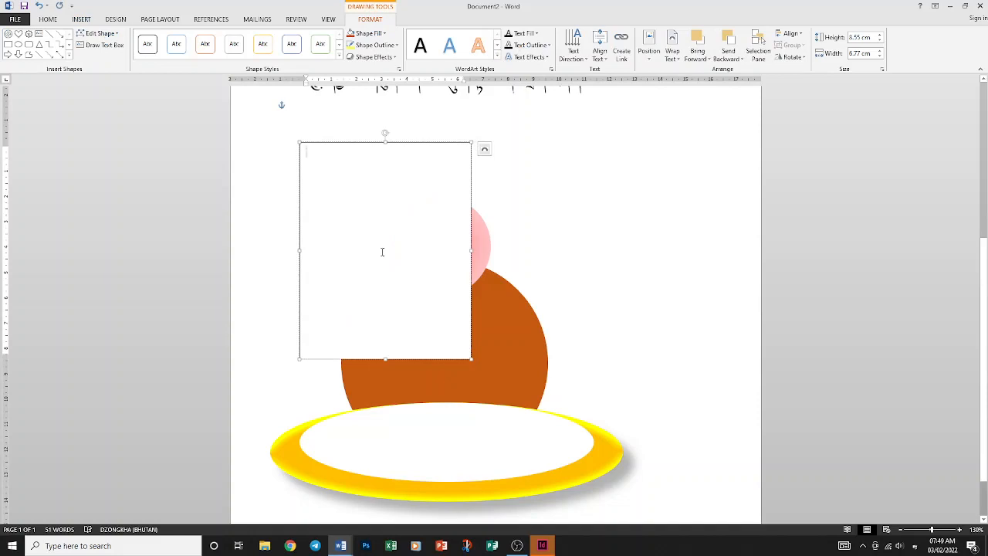
text(ད)
drag(468, 360, 382, 276)
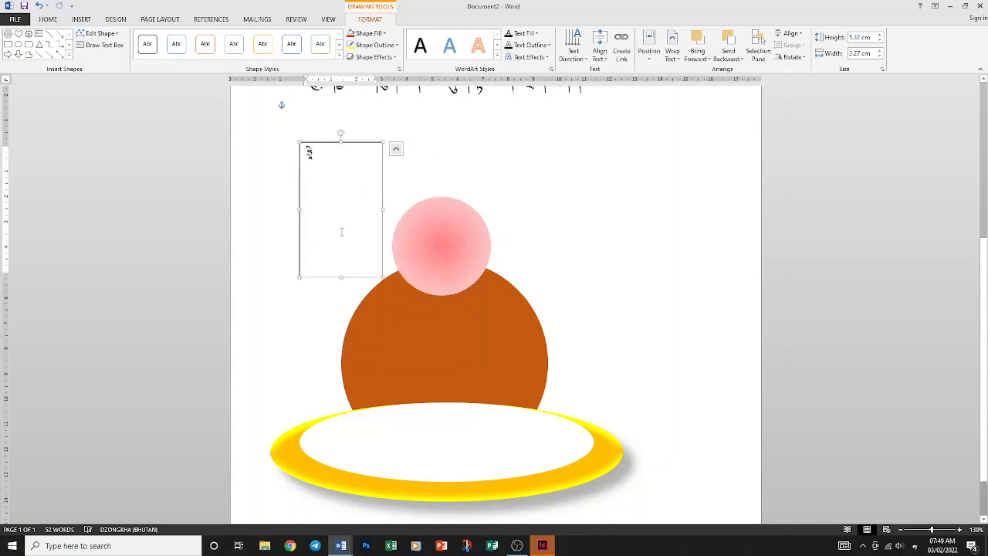
Step: Set the Dzongkha word in the text box to the Jomolhari font at size 100
triple_click(327, 154)
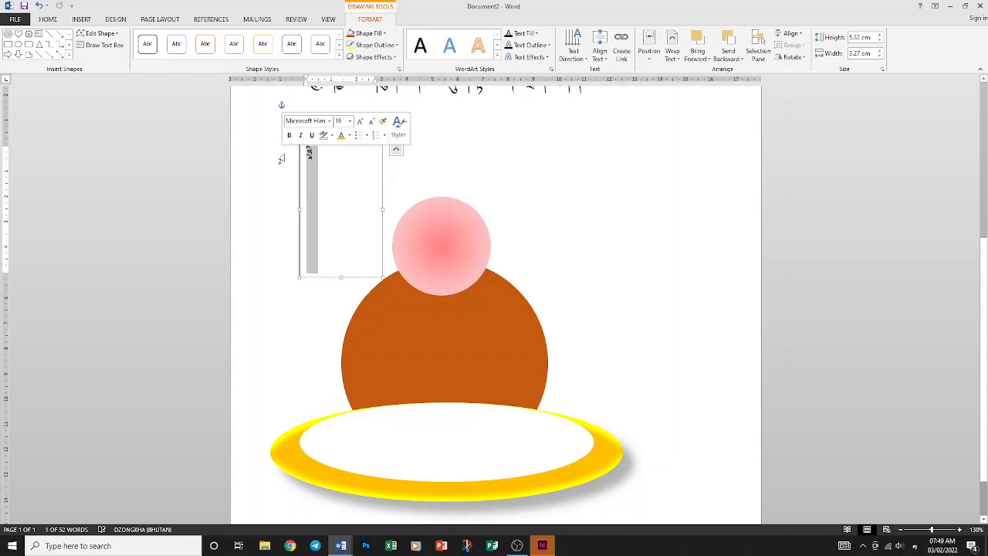
click(51, 20)
click(128, 37)
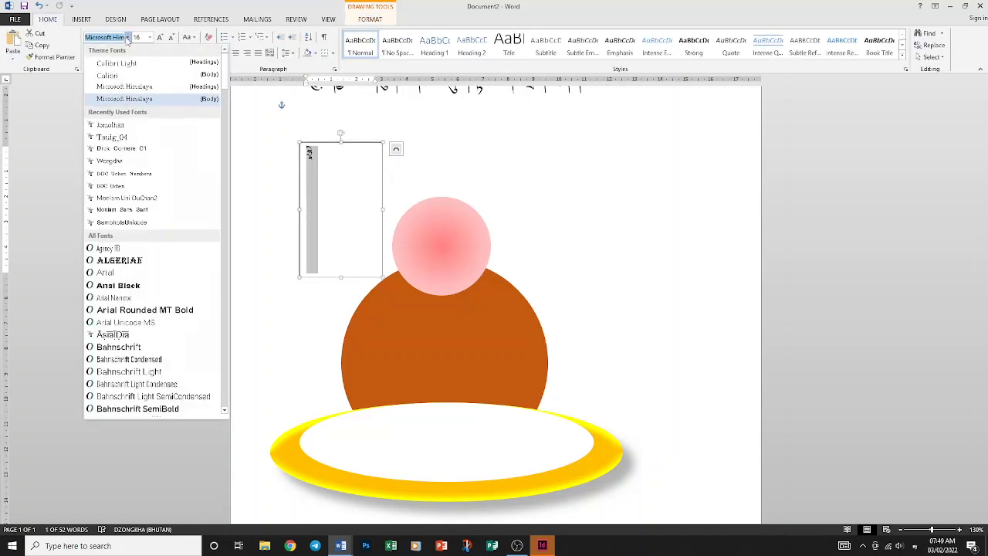
click(135, 126)
click(159, 37)
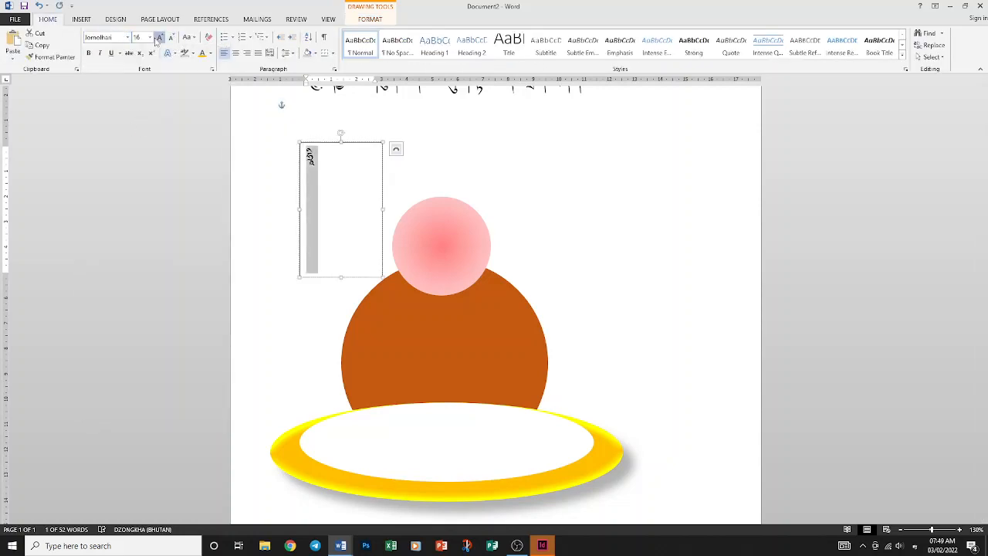
click(159, 37)
click(159, 37)
click(159, 37)
click(159, 37)
click(159, 37)
click(159, 37)
click(159, 37)
click(158, 38)
click(159, 38)
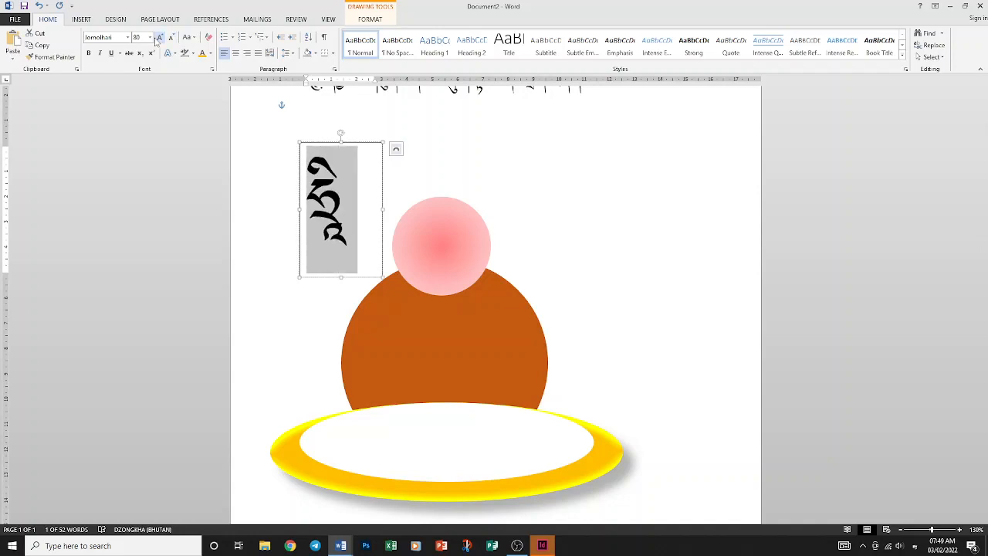
click(159, 38)
click(158, 37)
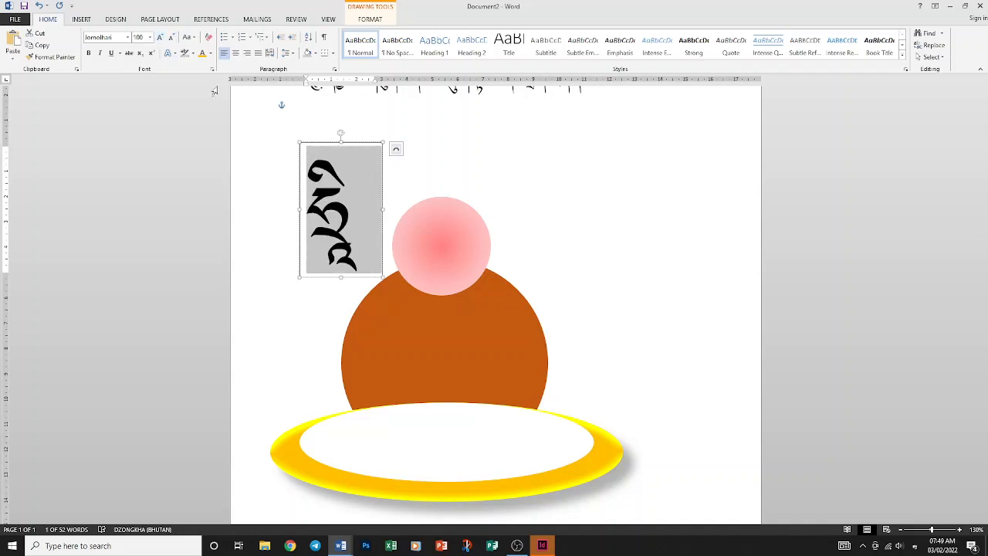
Step: Narrow the text box to about 2.6 cm and move it onto the middle of the figure, below the pink circle
drag(383, 213, 366, 212)
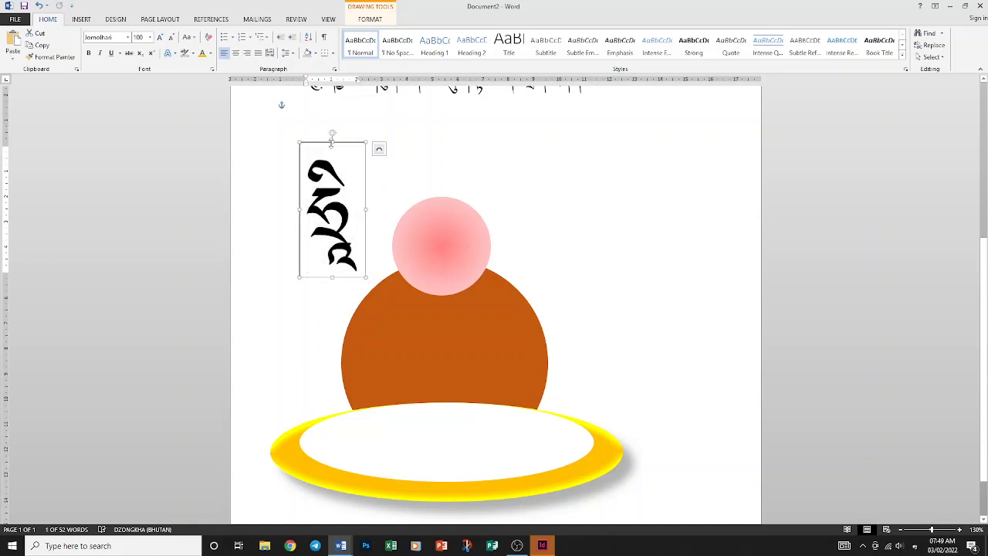
drag(316, 139, 430, 313)
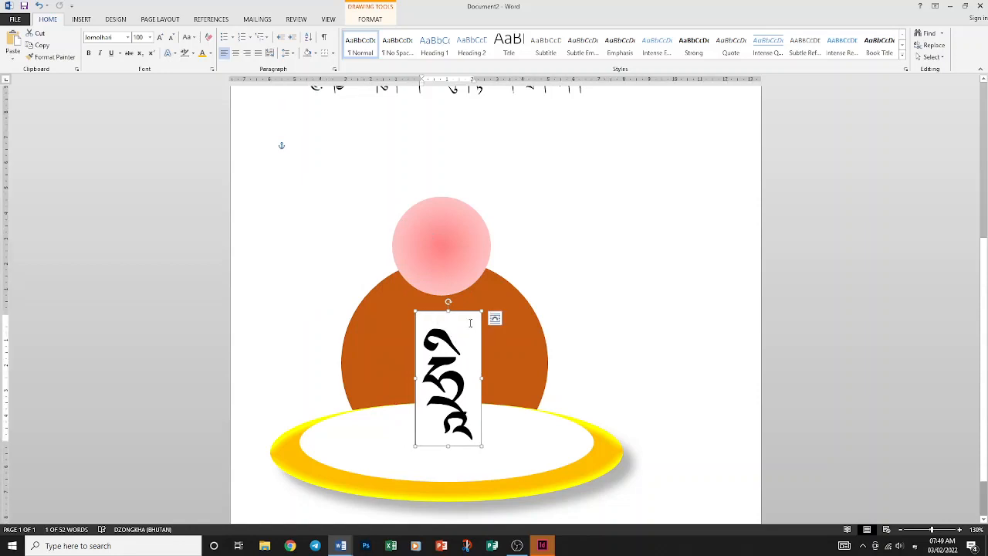
click(369, 20)
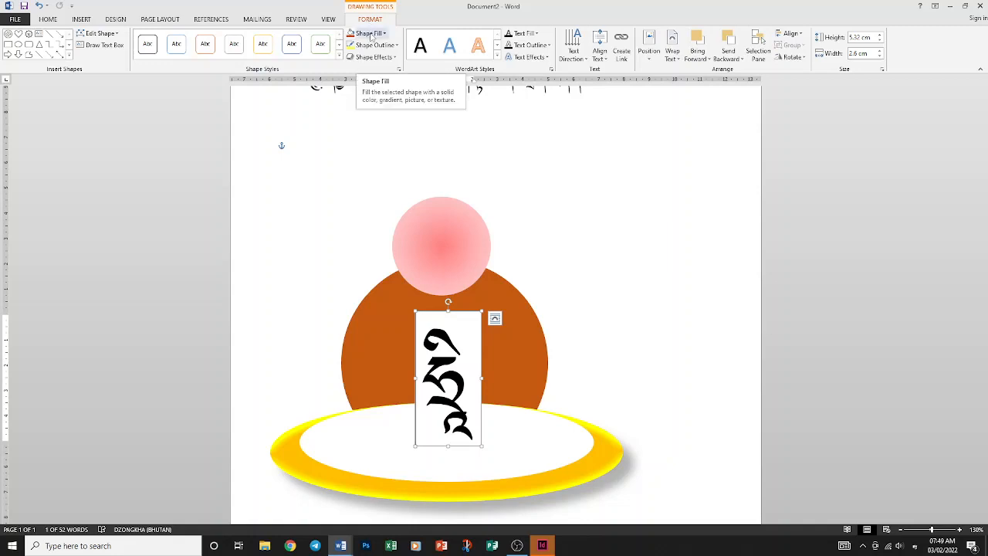
Step: Remove the text box's fill and colour its Dzongkha word in the standard orange
click(372, 37)
click(356, 143)
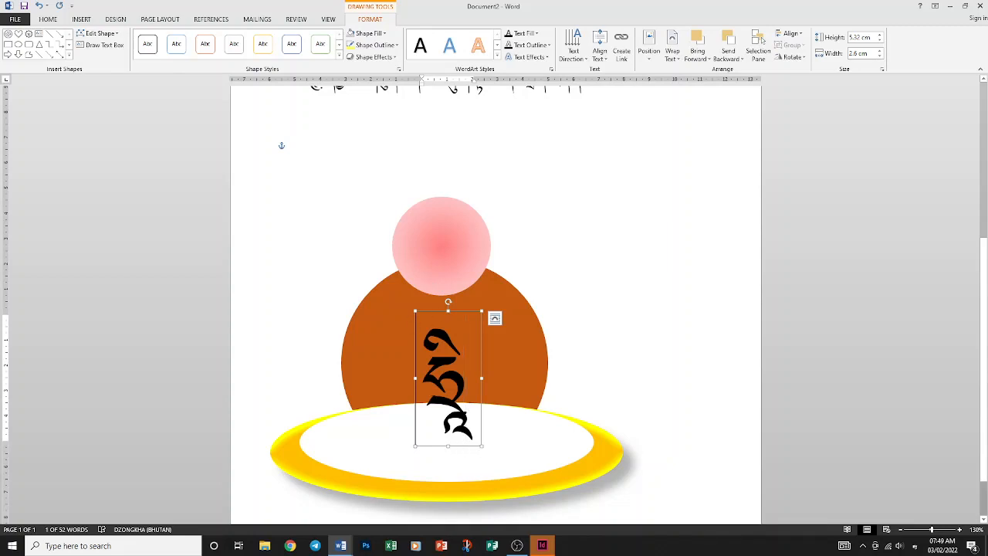
triple_click(452, 398)
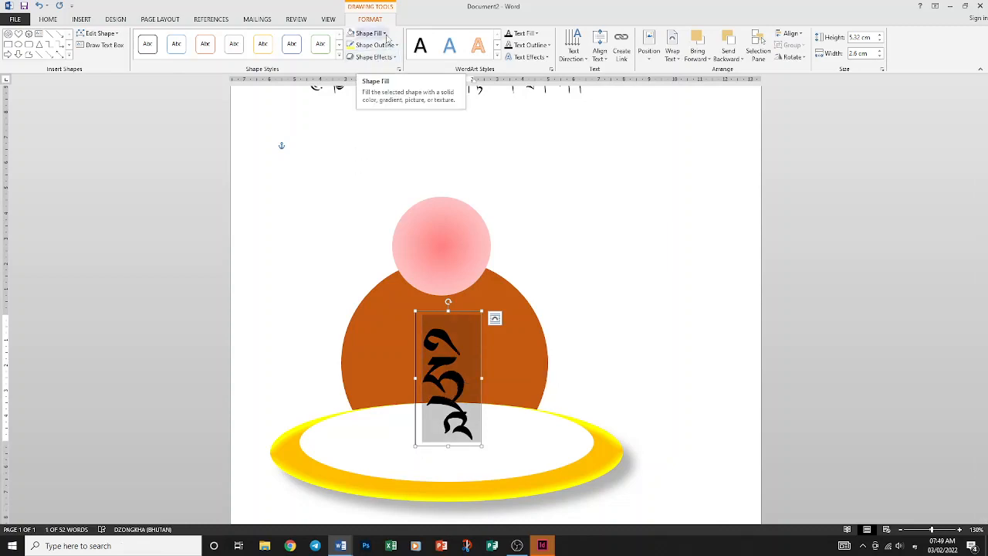
click(384, 33)
click(387, 35)
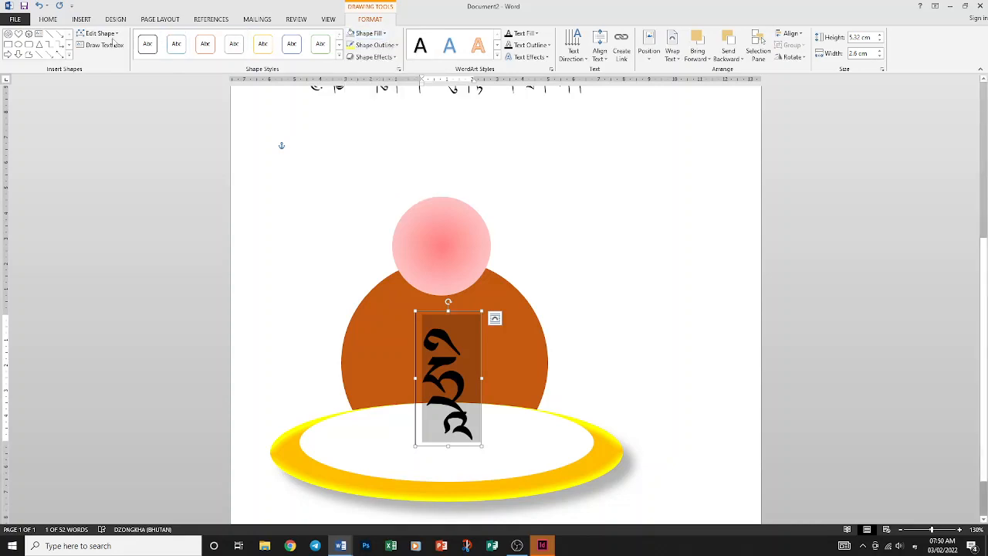
click(53, 20)
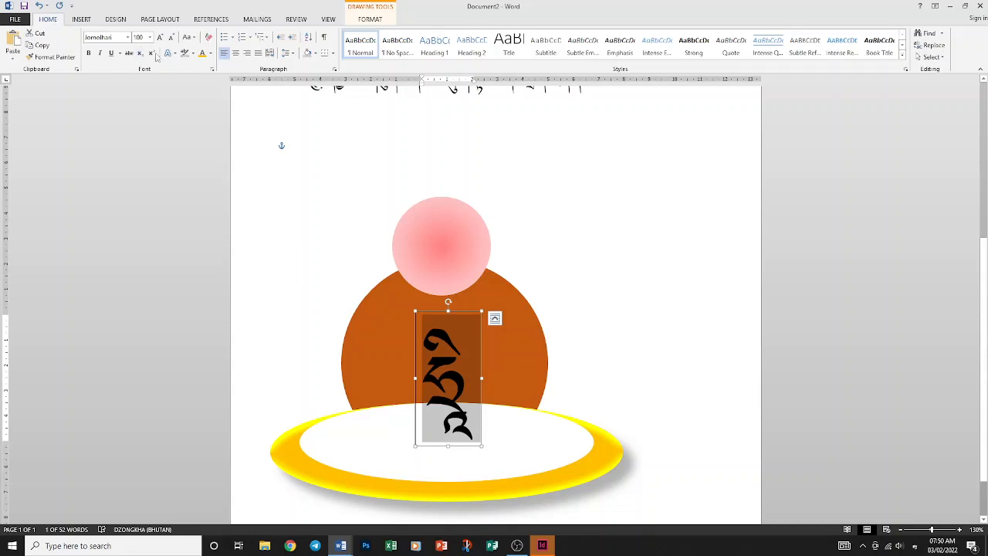
click(210, 53)
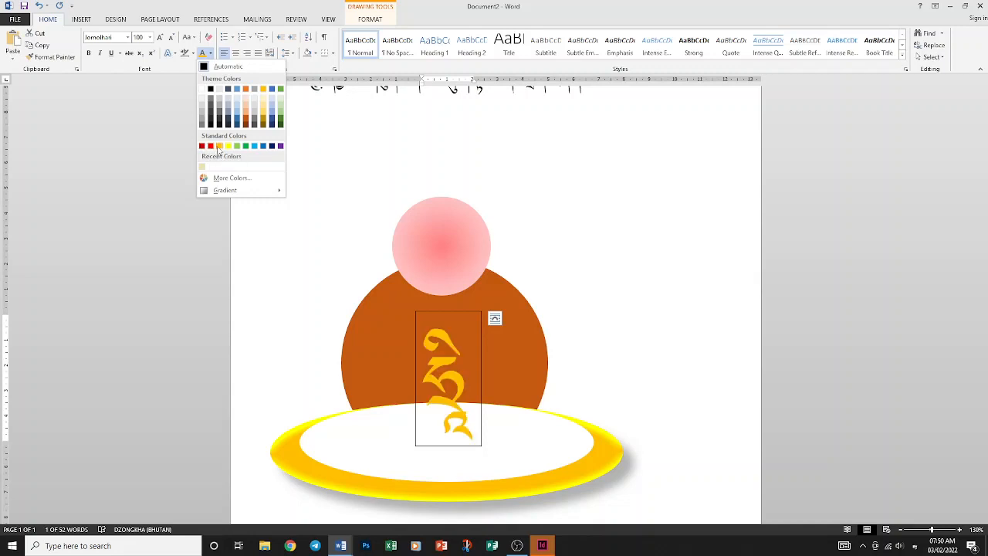
click(220, 146)
click(646, 338)
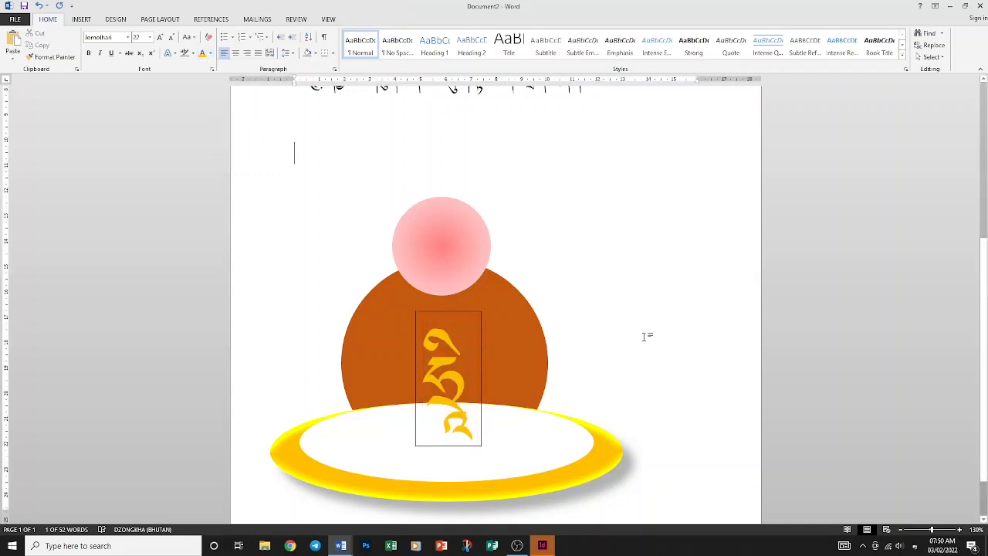
Step: Remove the outline of the text box holding the Dzongkha word
click(479, 350)
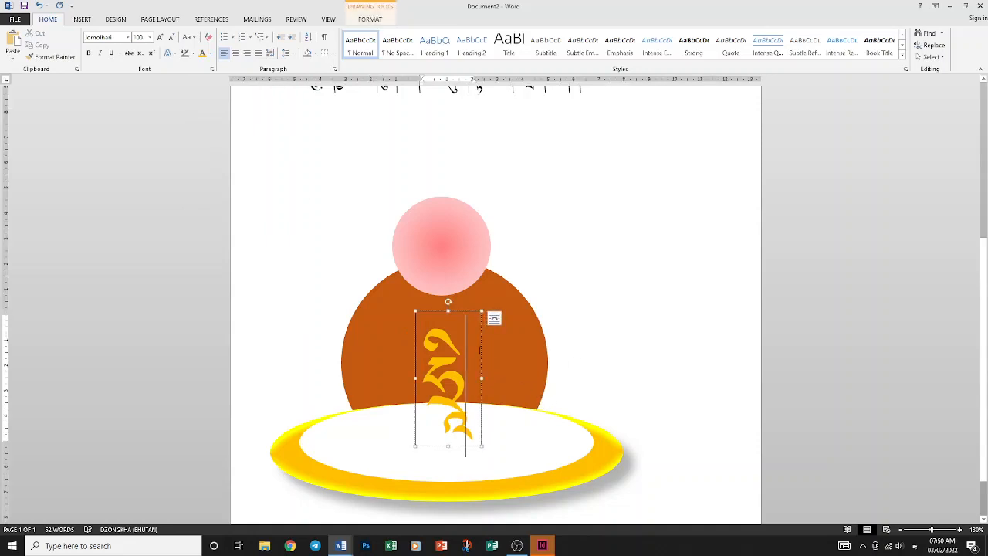
click(473, 312)
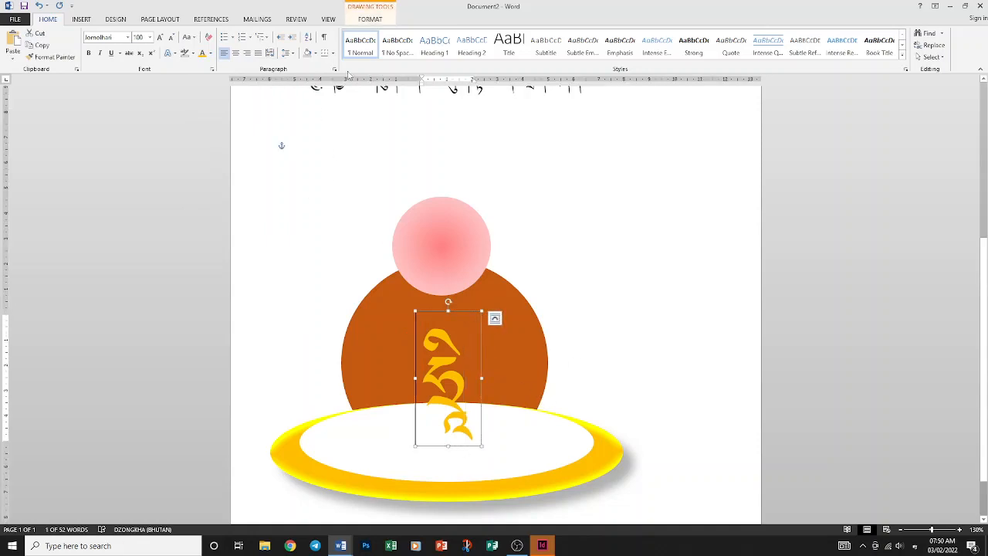
click(372, 19)
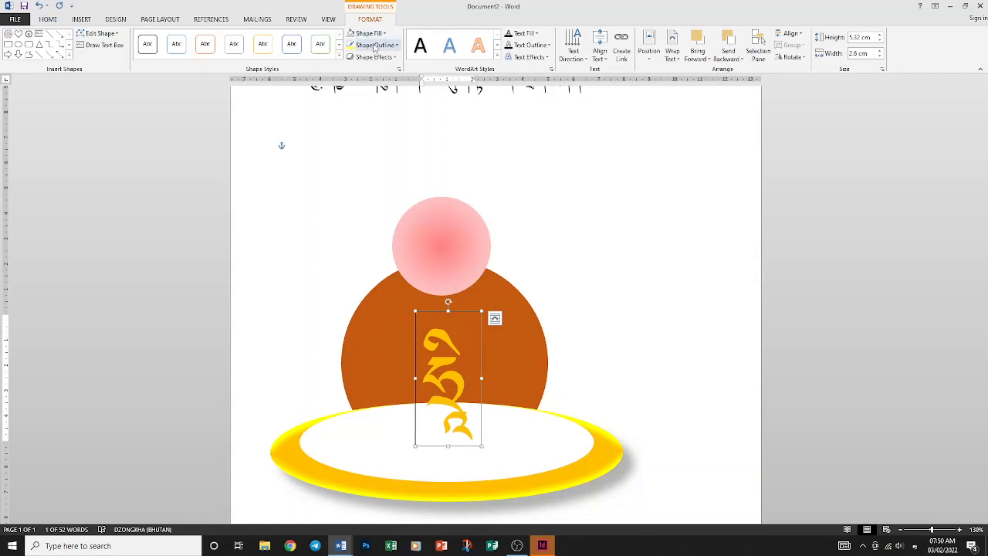
click(375, 48)
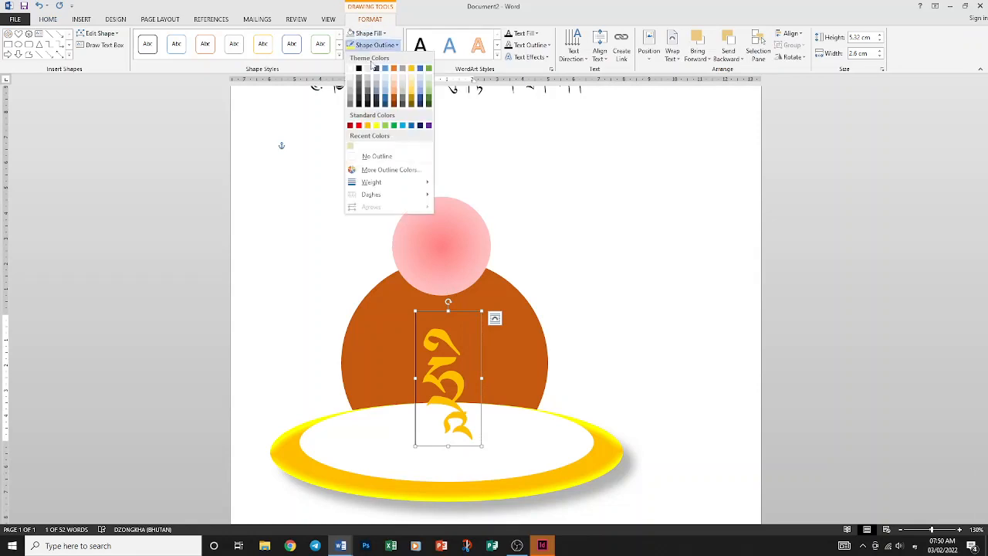
click(618, 208)
click(617, 208)
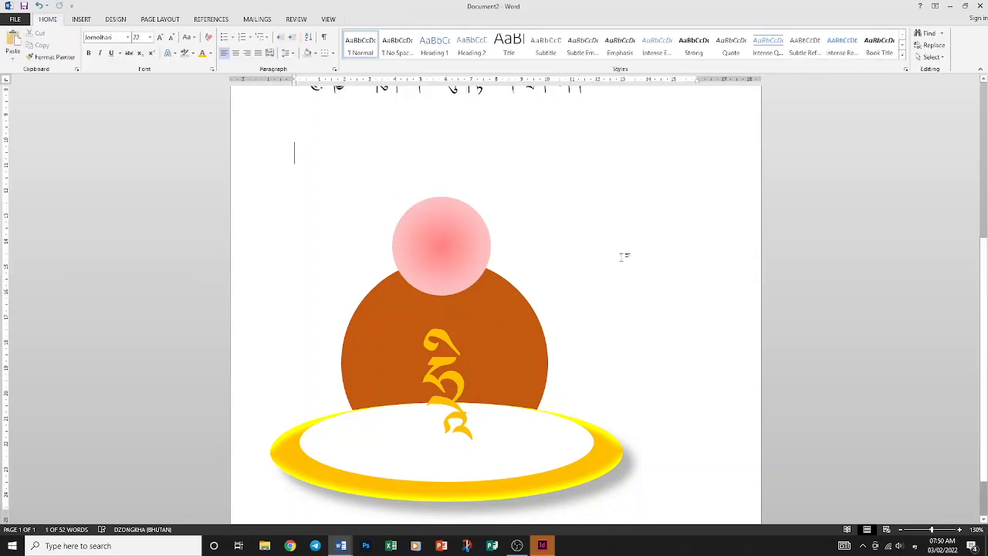
Step: Enlarge the text box upward and sideways to about 7.5 cm high and 4.49 cm wide
click(457, 386)
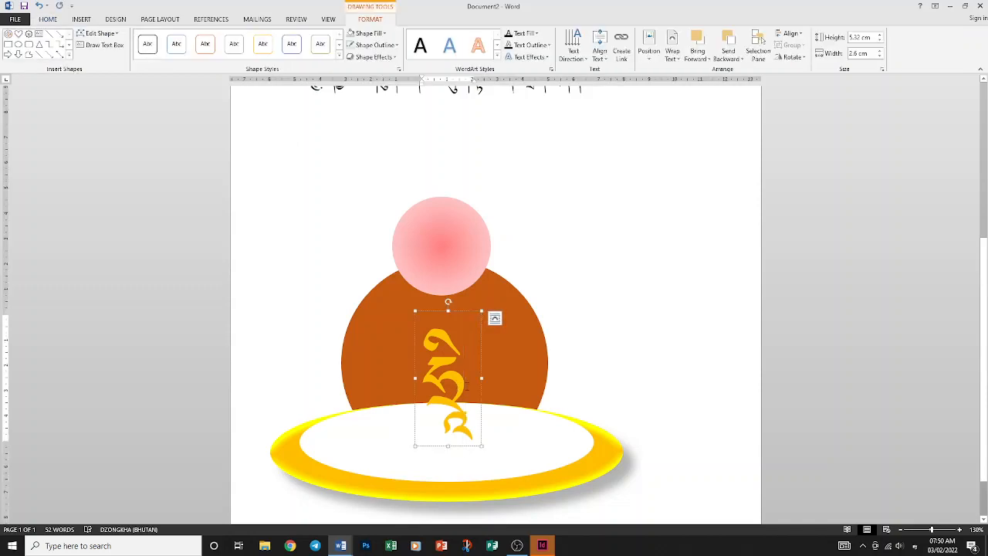
drag(448, 311, 449, 255)
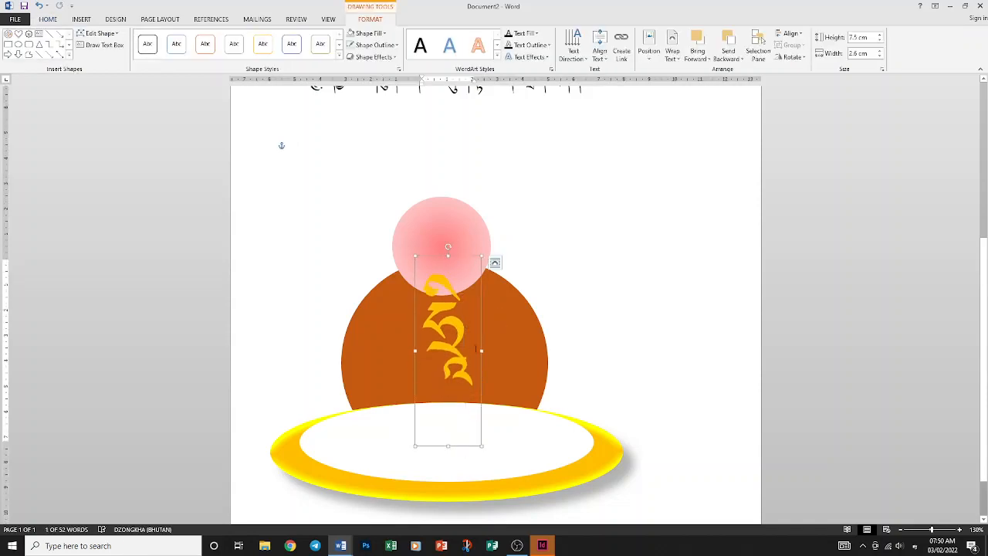
drag(482, 351, 529, 351)
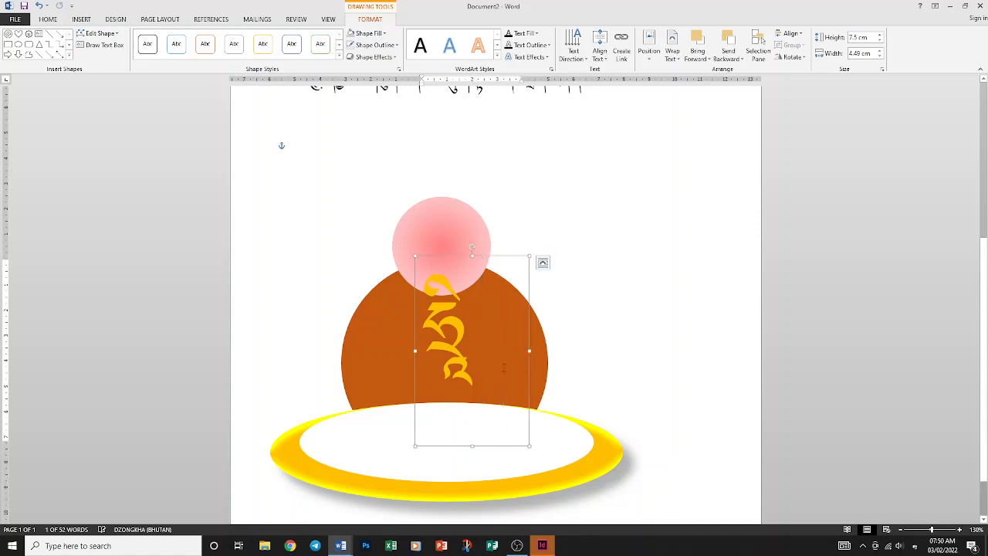
Step: Increase the font size of the Dzongkha word in the text box to 150
key(ctrl+a)
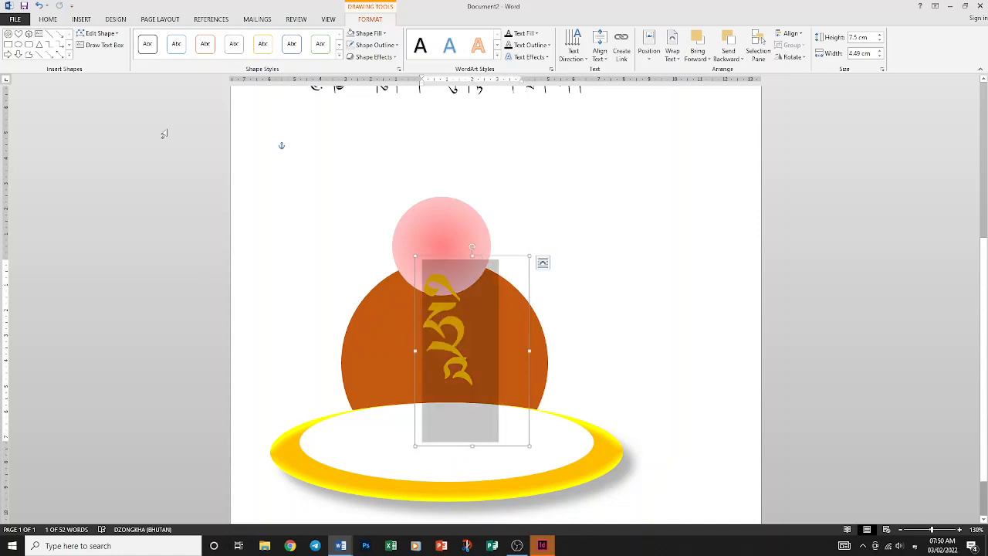
click(54, 19)
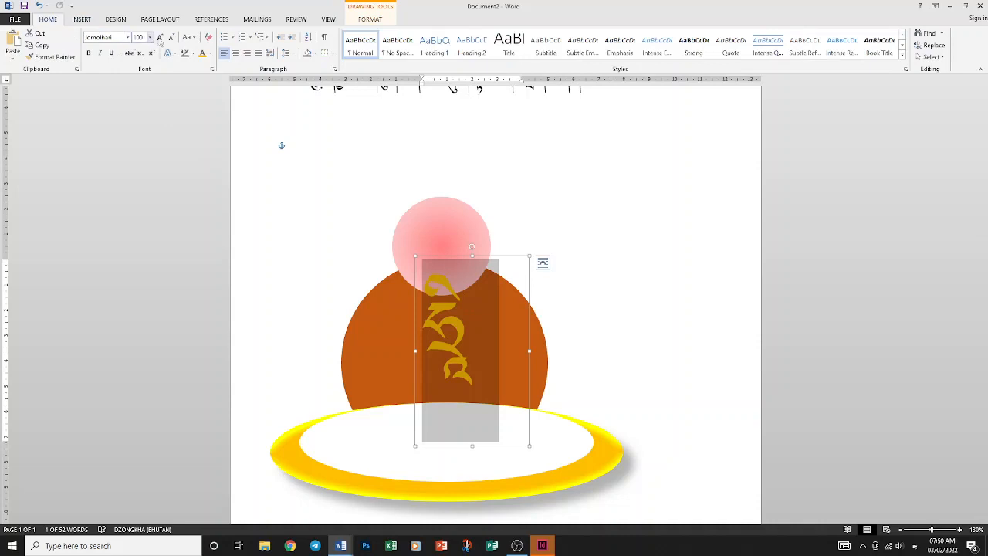
click(161, 38)
click(161, 38)
click(160, 38)
click(160, 37)
click(160, 38)
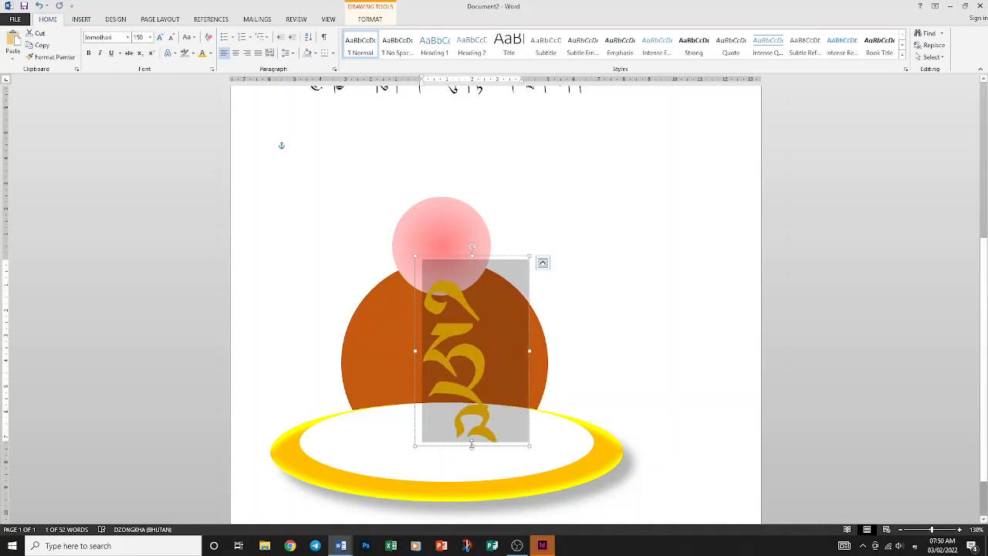
Step: Resize the text box to about 8.31 cm high and 3.74 cm wide so it fits the enlarged word
drag(471, 445, 471, 466)
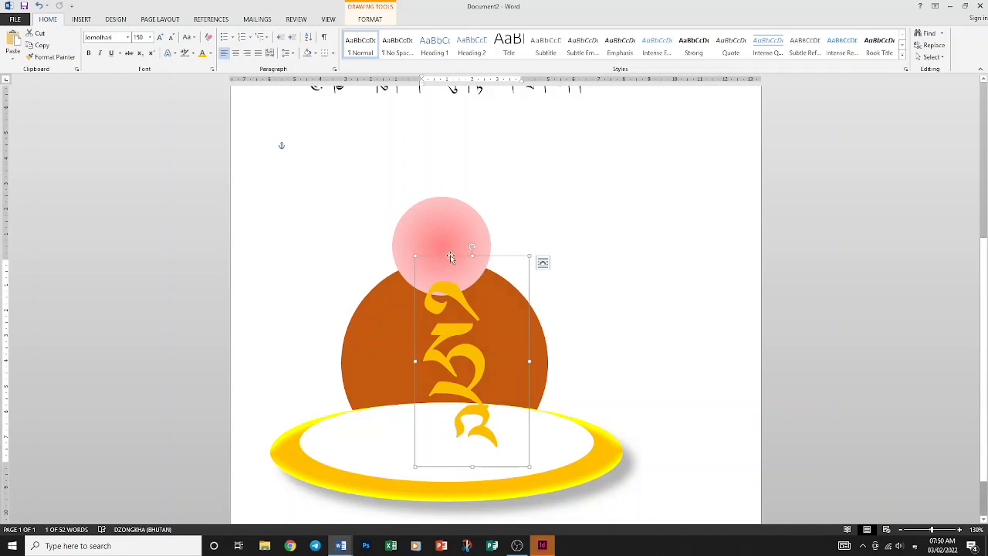
mouse_move(451, 257)
mouse_down()
mouse_move(437, 257)
mouse_move(449, 253)
mouse_up()
drag(531, 362, 510, 361)
click(596, 329)
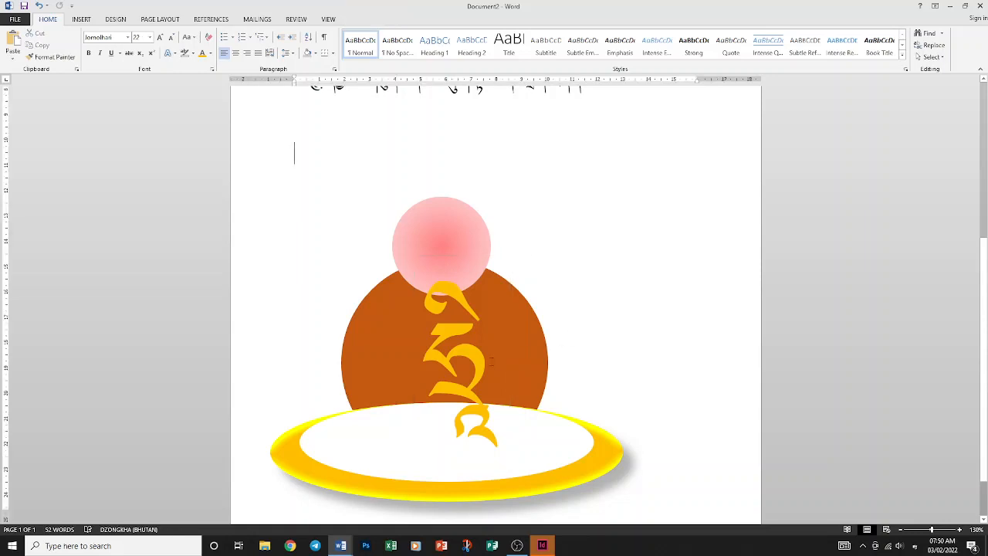
Step: Apply the light gray text effect preset with an inner shadow to the Dzongkha word
click(477, 347)
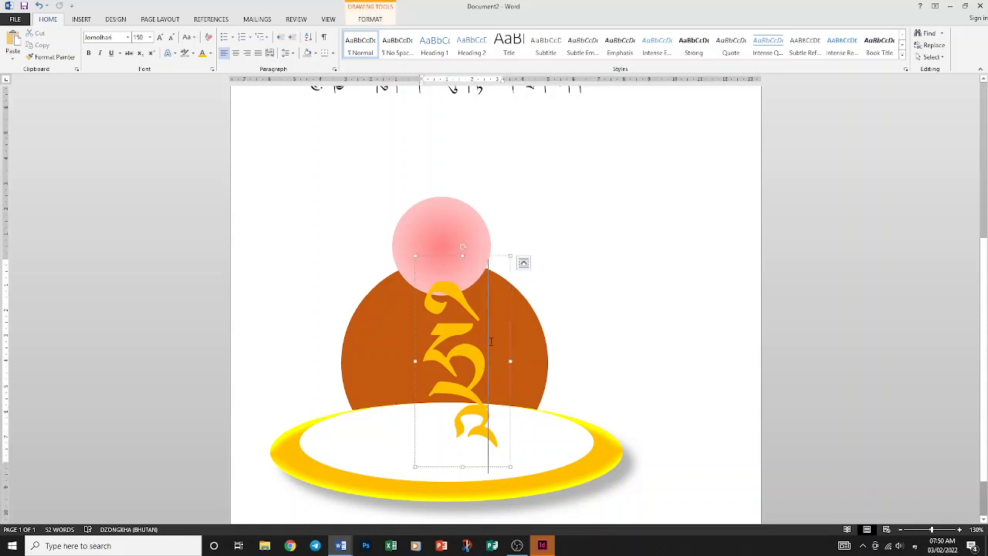
double_click(438, 340)
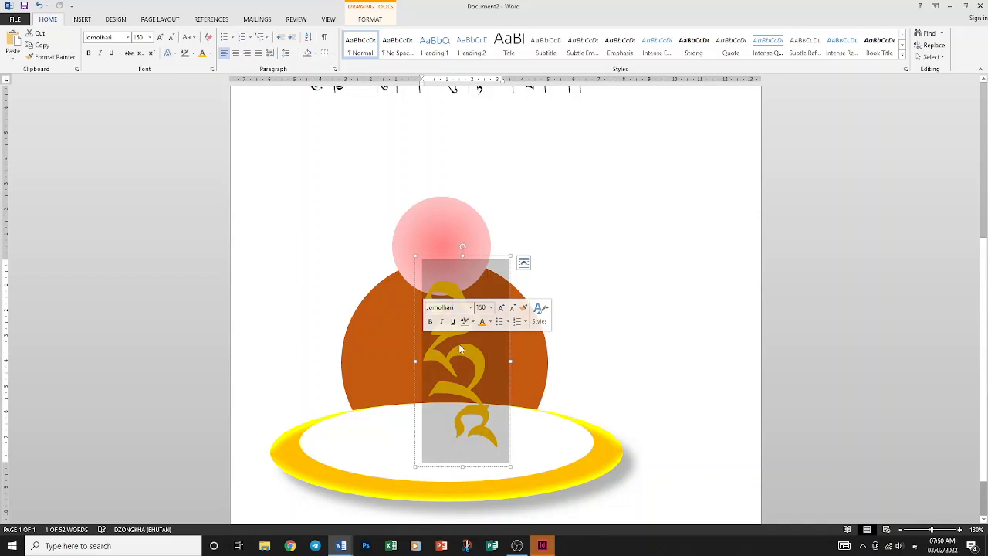
click(173, 53)
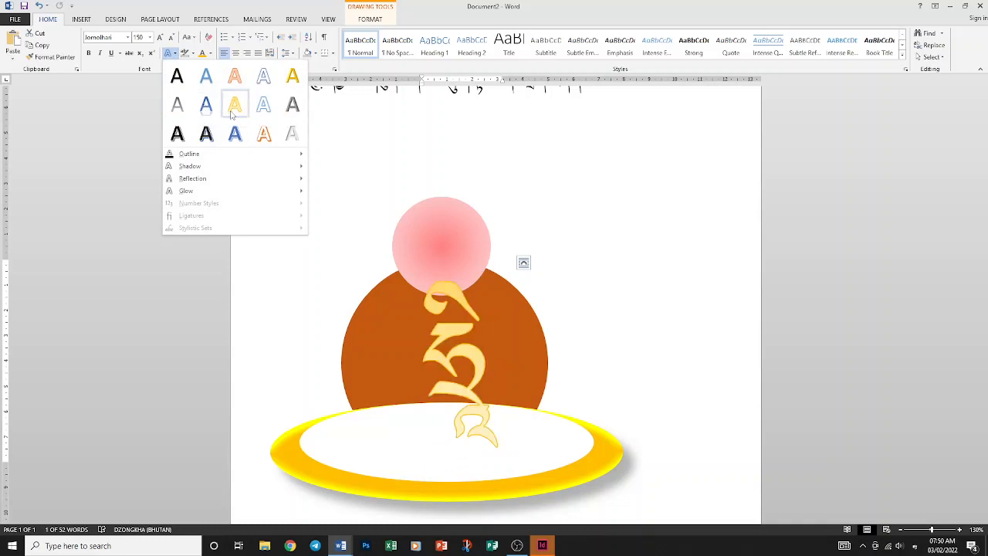
click(290, 136)
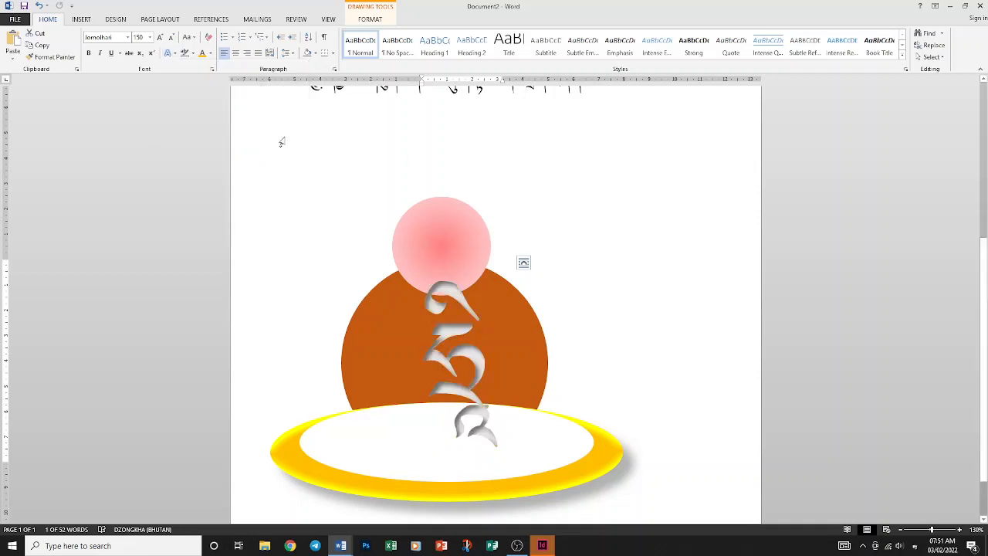
click(370, 19)
click(376, 34)
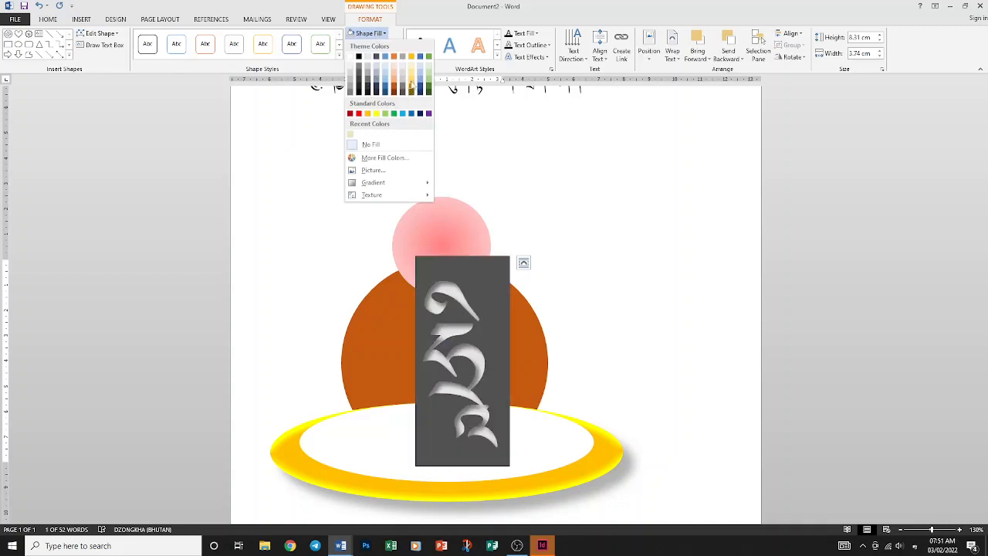
click(385, 56)
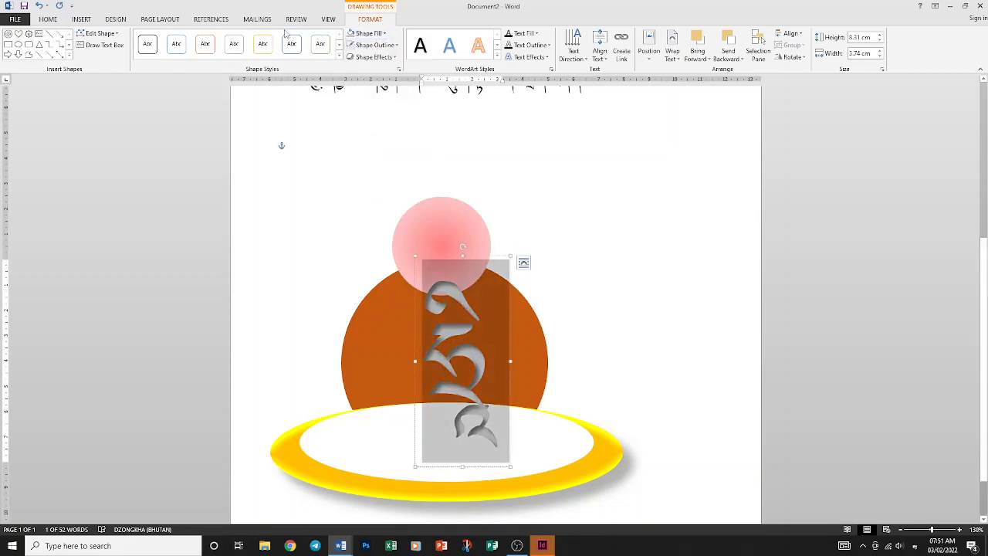
Step: Outline the letters of the Dzongkha word in a darker shade of the theme orange
click(58, 20)
click(171, 54)
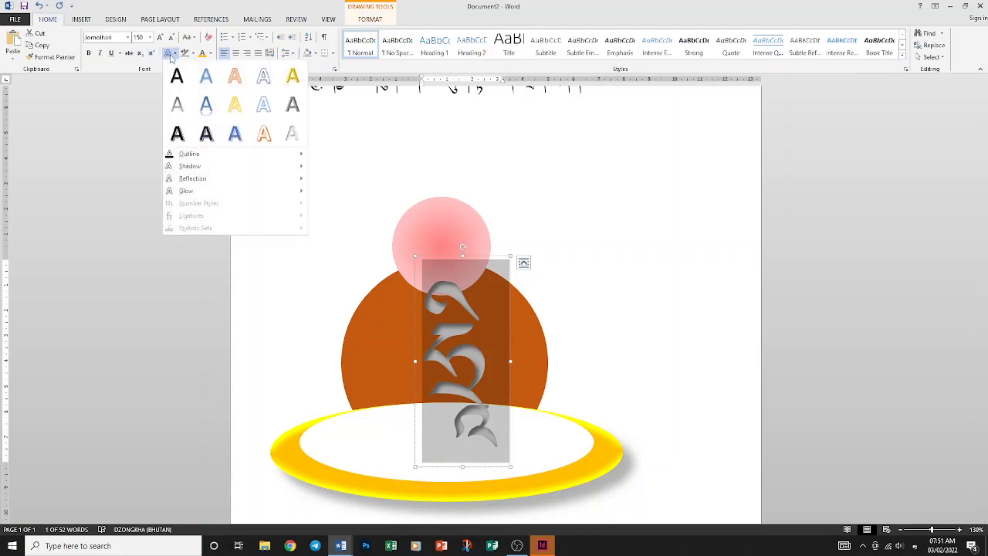
mouse_move(206, 158)
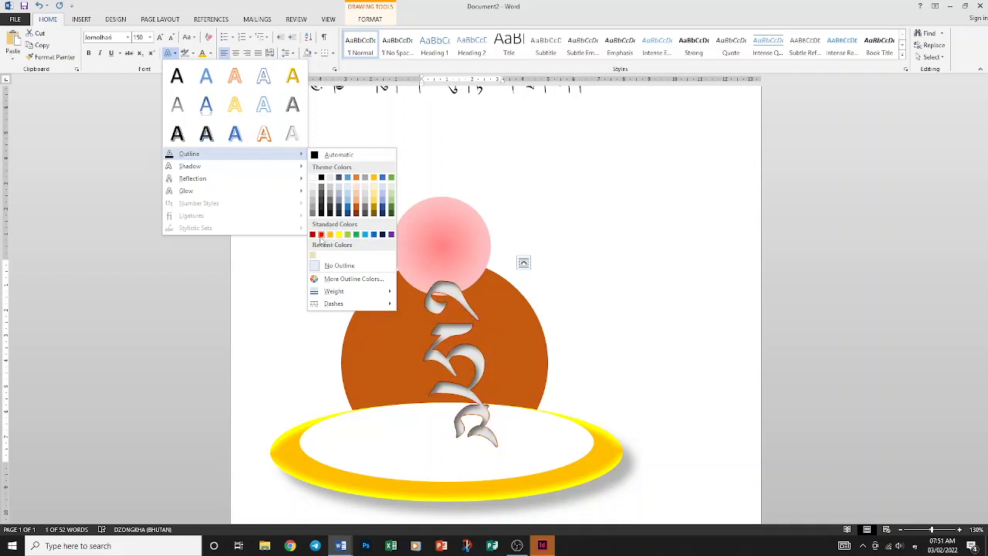
click(354, 202)
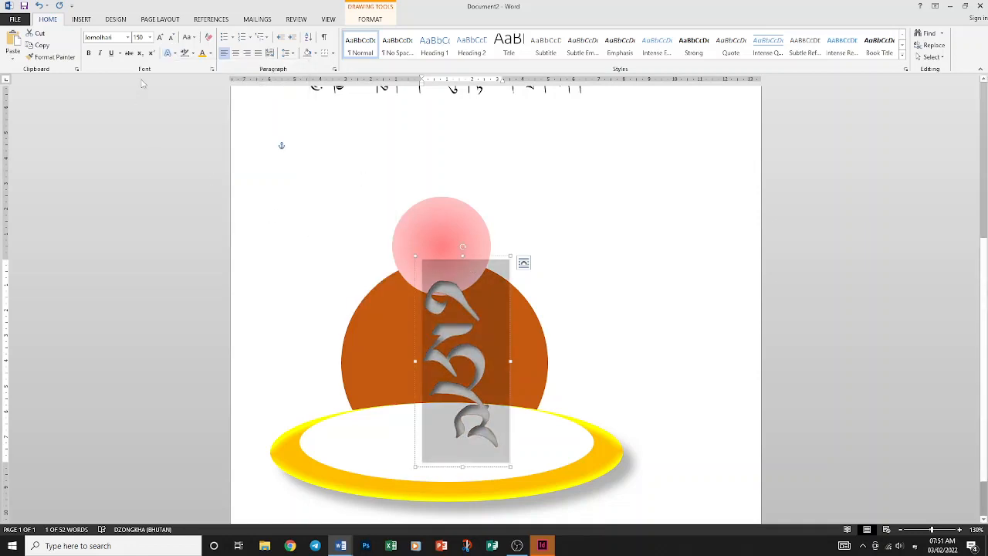
Step: Add a gold glow from the second row of glow variations to the Dzongkha word
click(167, 56)
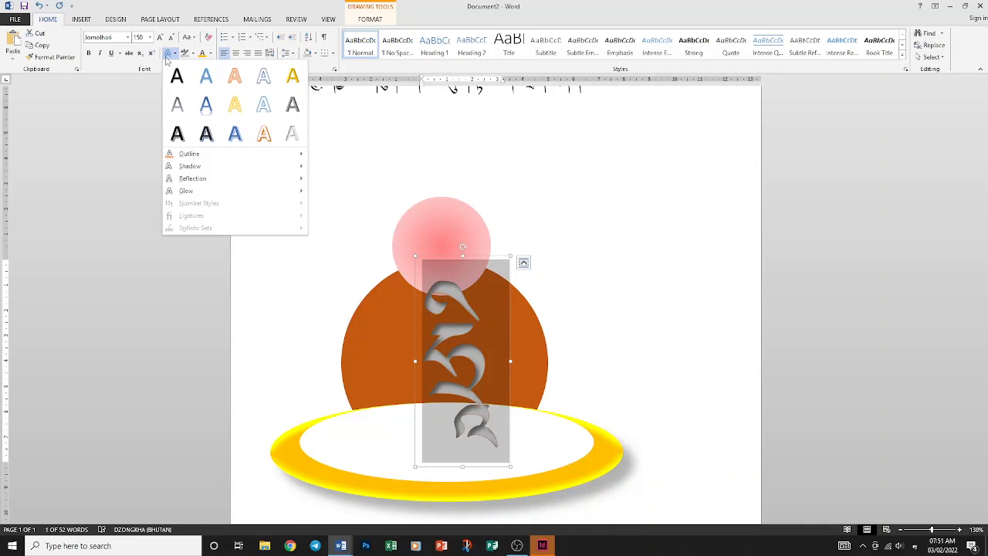
mouse_move(237, 180)
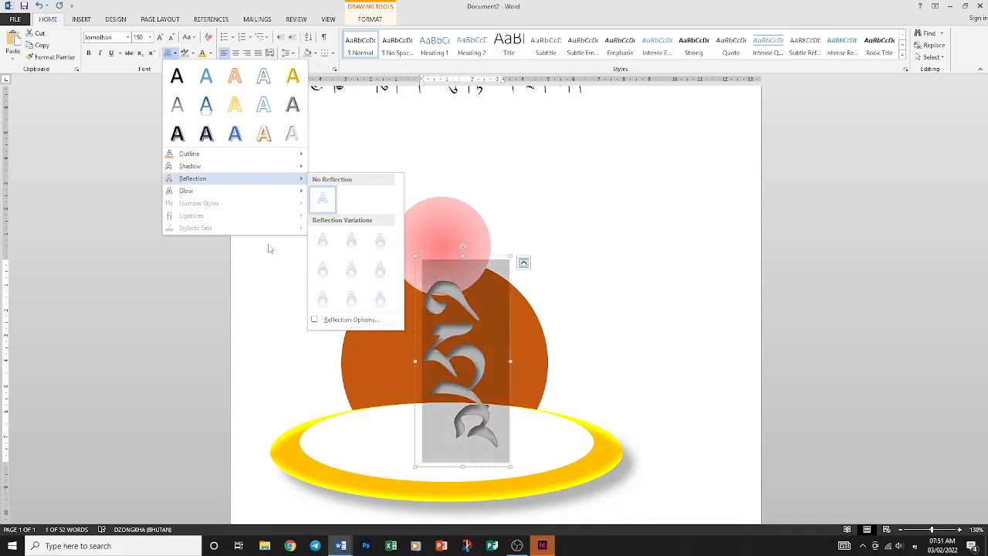
mouse_move(236, 197)
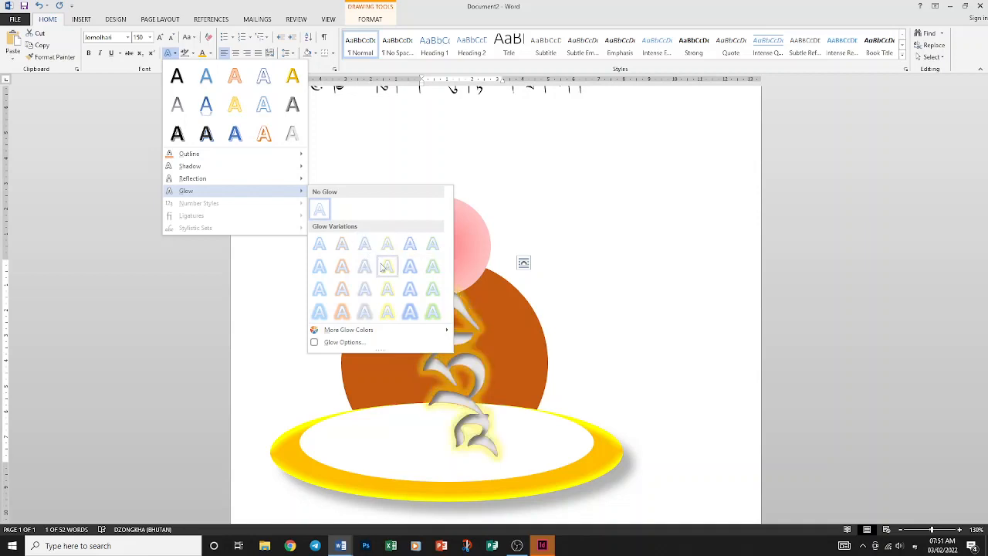
click(385, 267)
click(600, 289)
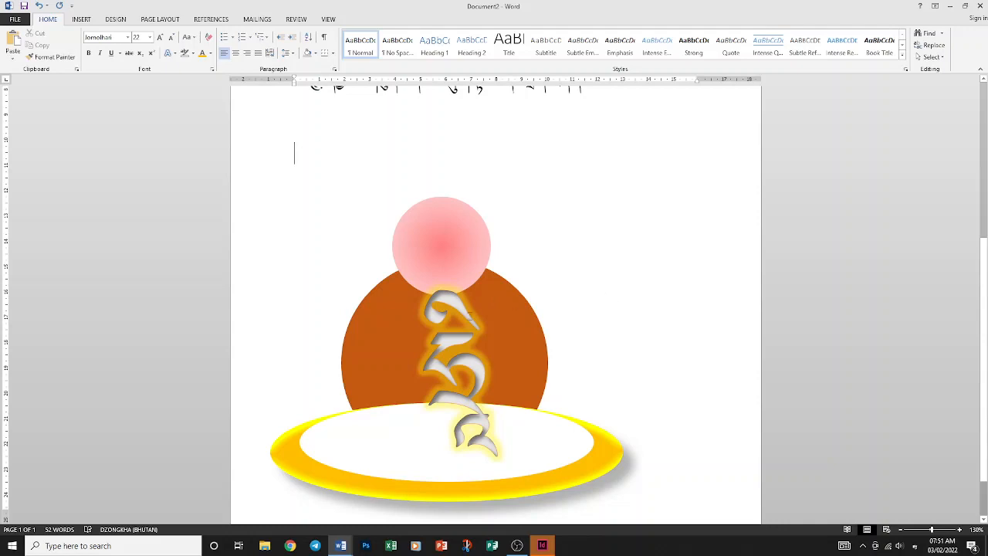
Step: Shift the text box slightly left to centre the Dzongkha word on the large orange circle
click(441, 256)
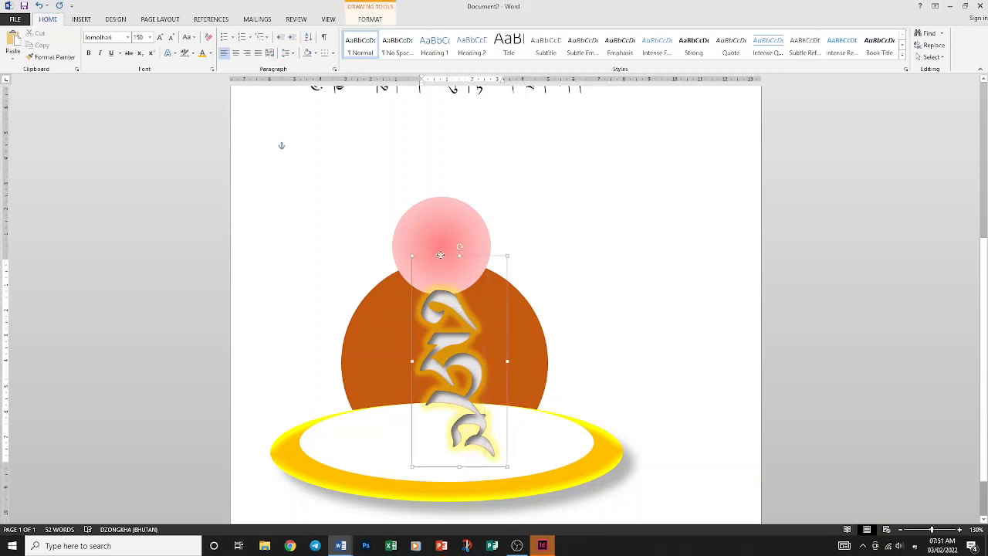
drag(440, 255, 438, 255)
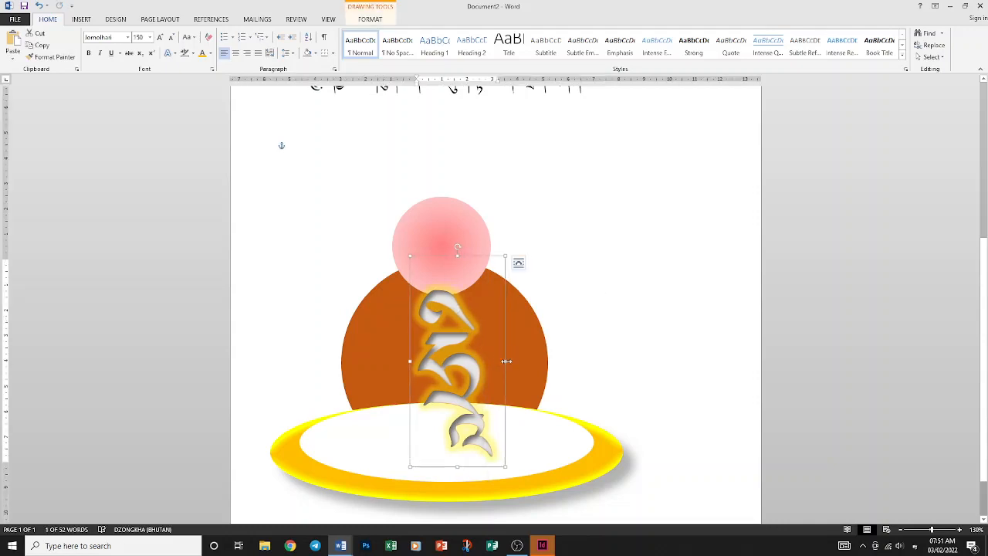
click(645, 362)
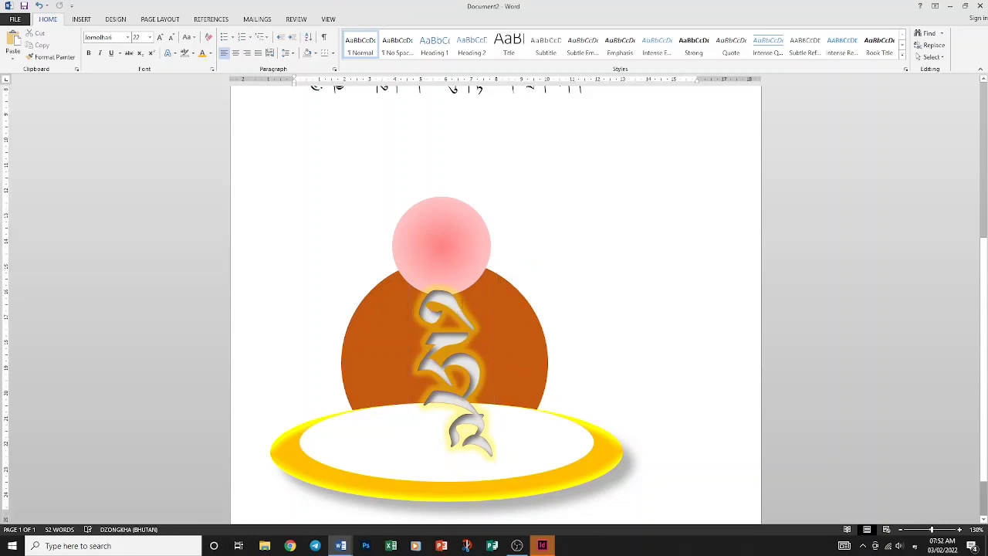
Step: Delete the text box containing the large Dzongkha word from the figure
scroll(625, 333, down, 2)
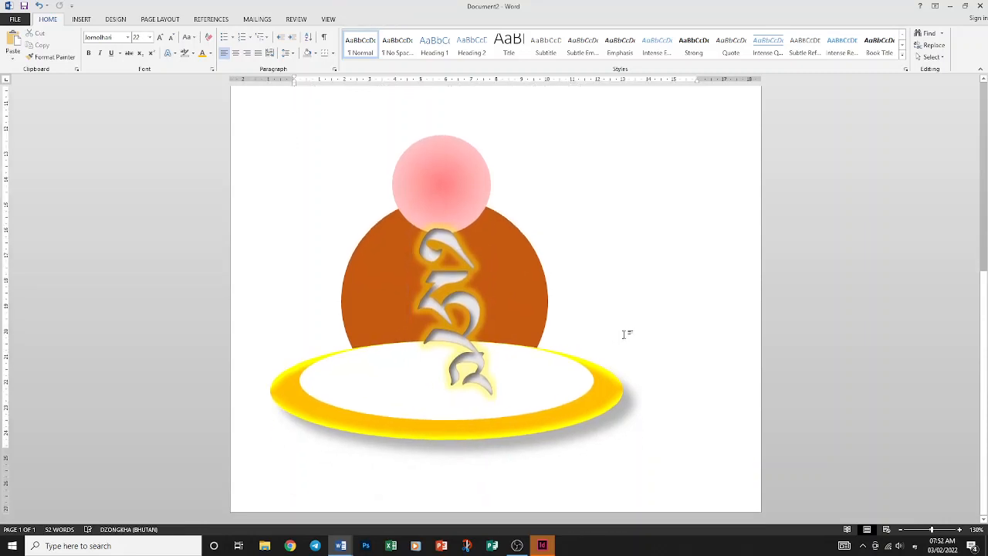
click(430, 303)
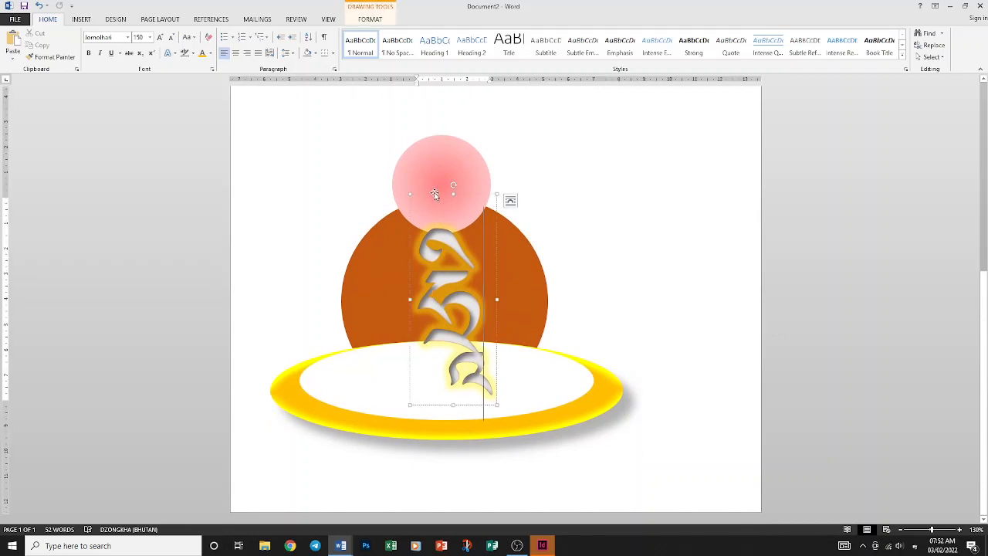
click(434, 194)
key(Delete)
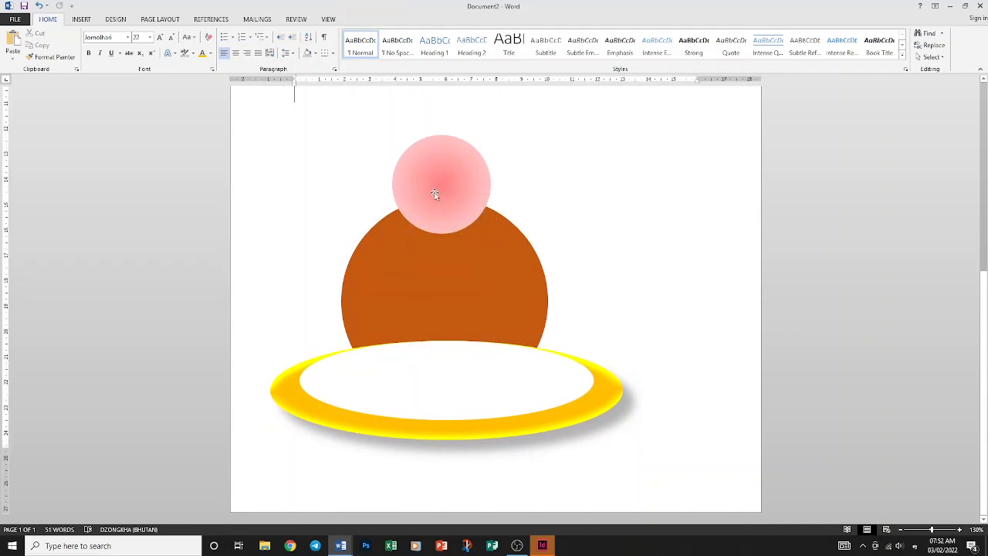
Step: Insert the Buddhism-PNG-Picture image from Local Disk (D:) into the document
click(79, 21)
click(115, 45)
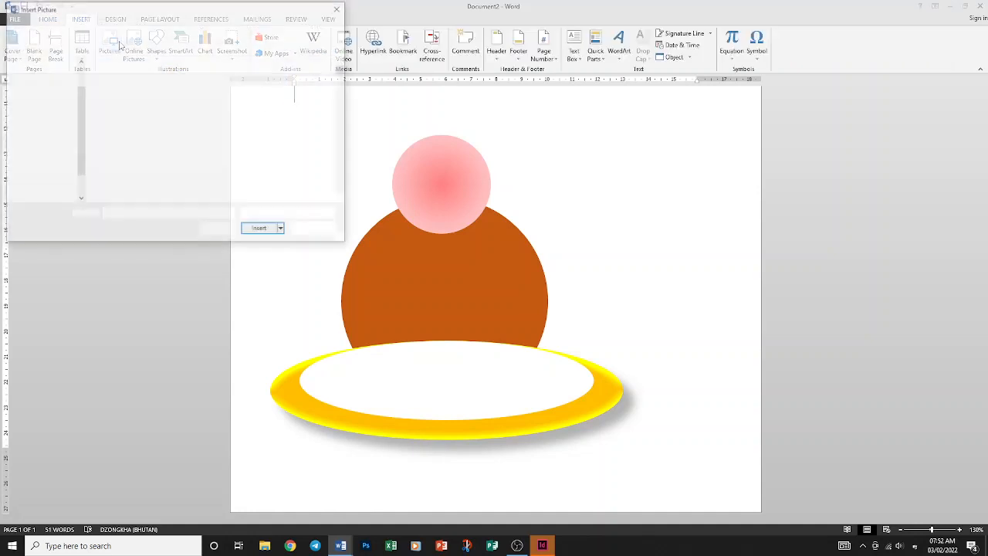
scroll(309, 153, down, 8)
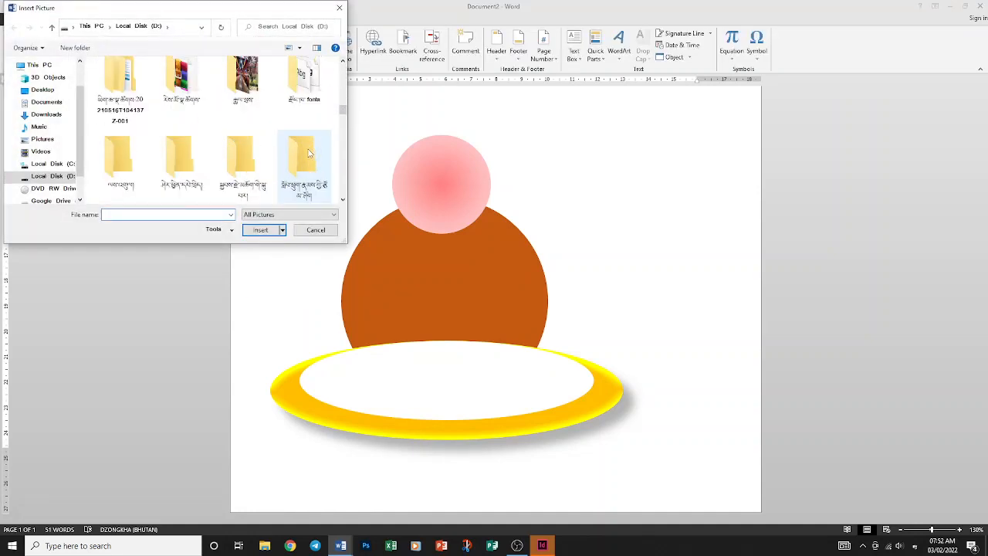
scroll(308, 153, down, 6)
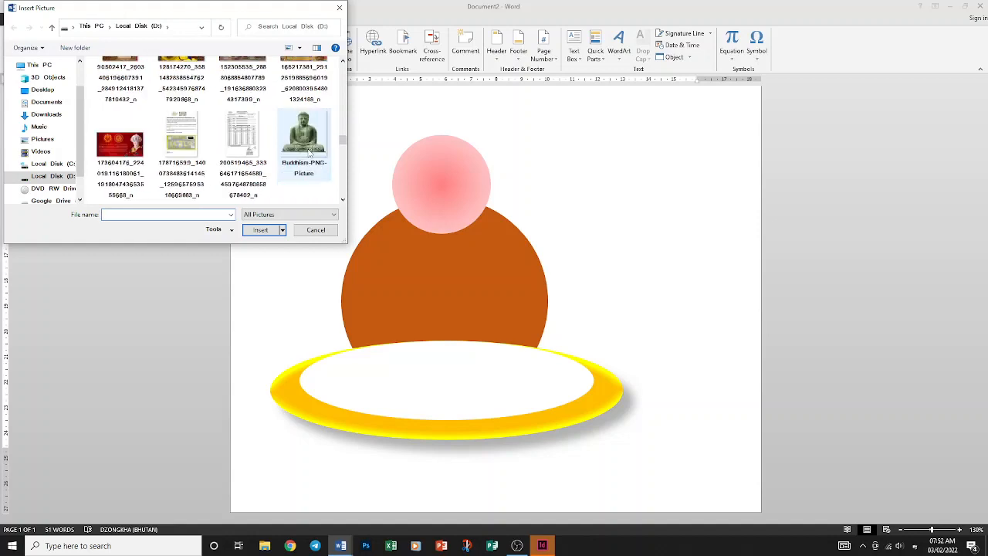
click(309, 153)
click(260, 230)
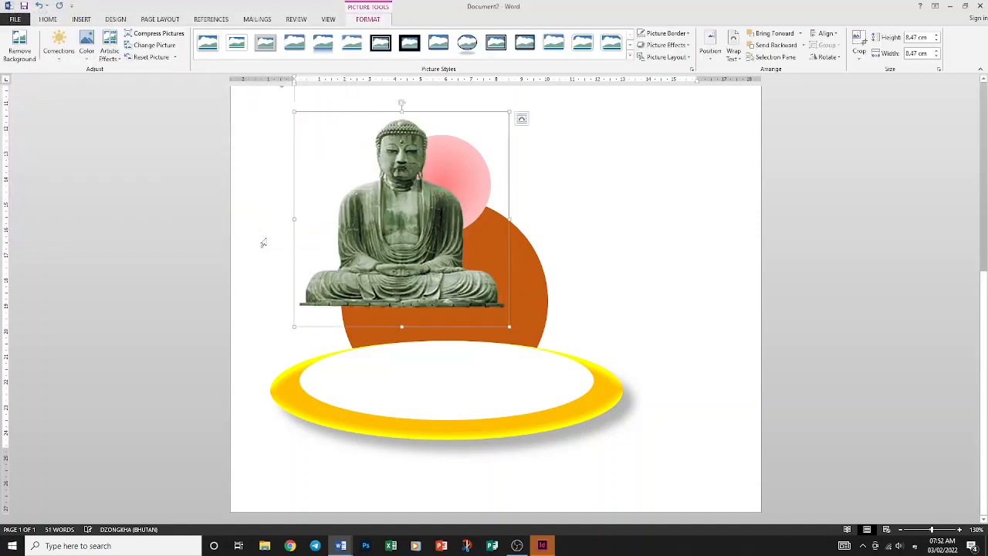
Step: Centre the Buddha picture over the circles and stretch it vertically to about 11.44 cm so it sits on the white ellipse
drag(433, 187, 475, 242)
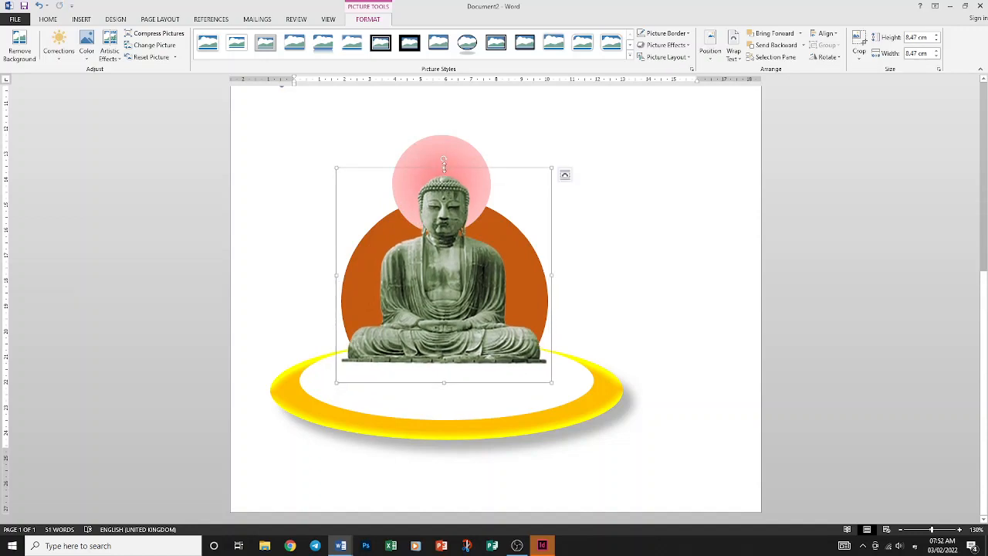
drag(444, 164, 444, 144)
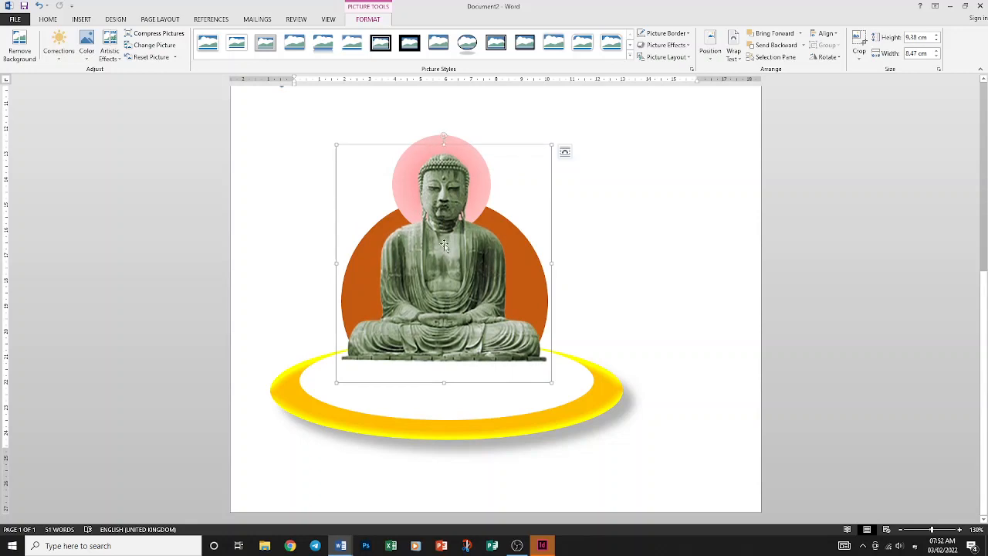
drag(444, 381, 444, 433)
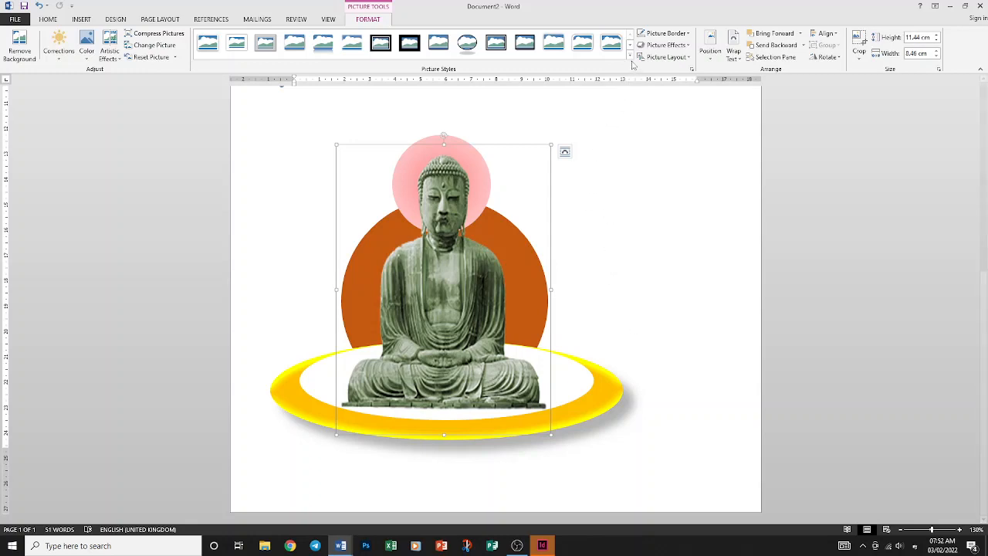
Step: Apply the Green, 18 pt glow, Accent color 6 picture effect to the Buddha image
click(687, 45)
mouse_move(670, 64)
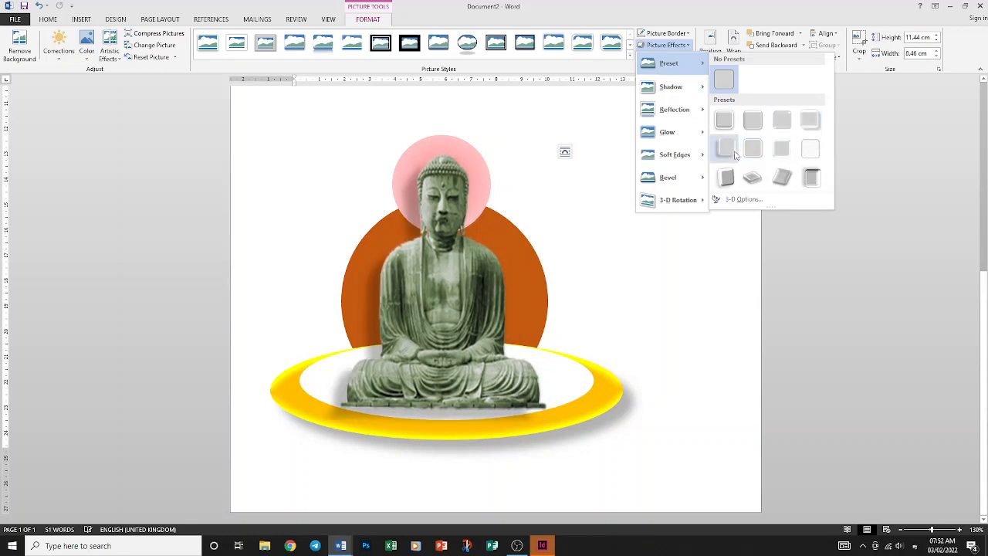
mouse_move(679, 132)
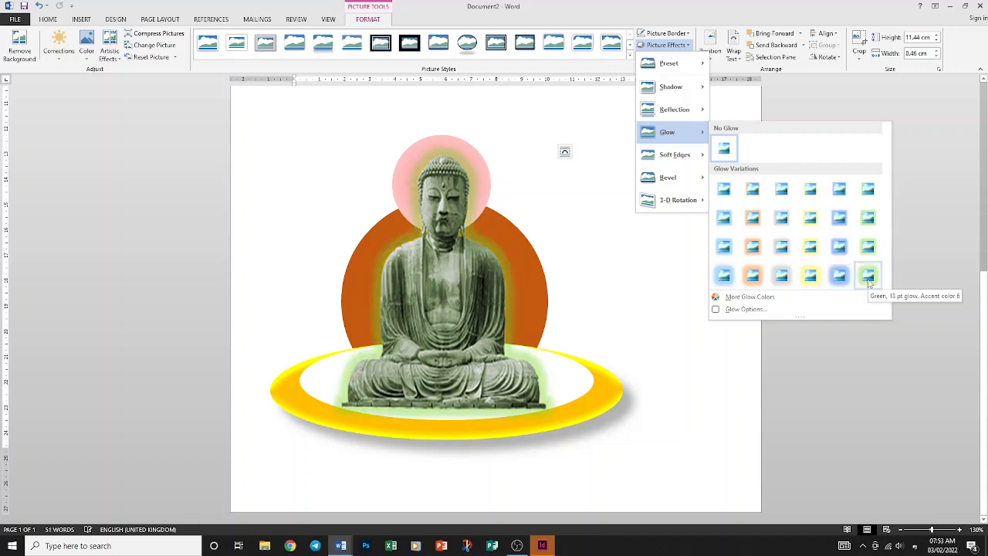
click(868, 276)
click(625, 267)
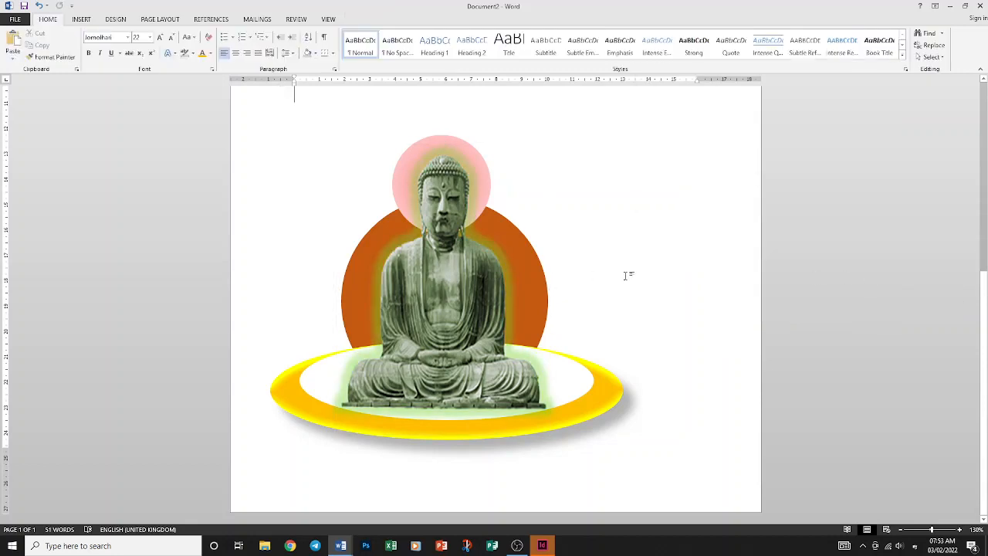
scroll(625, 273, up, 1)
click(441, 291)
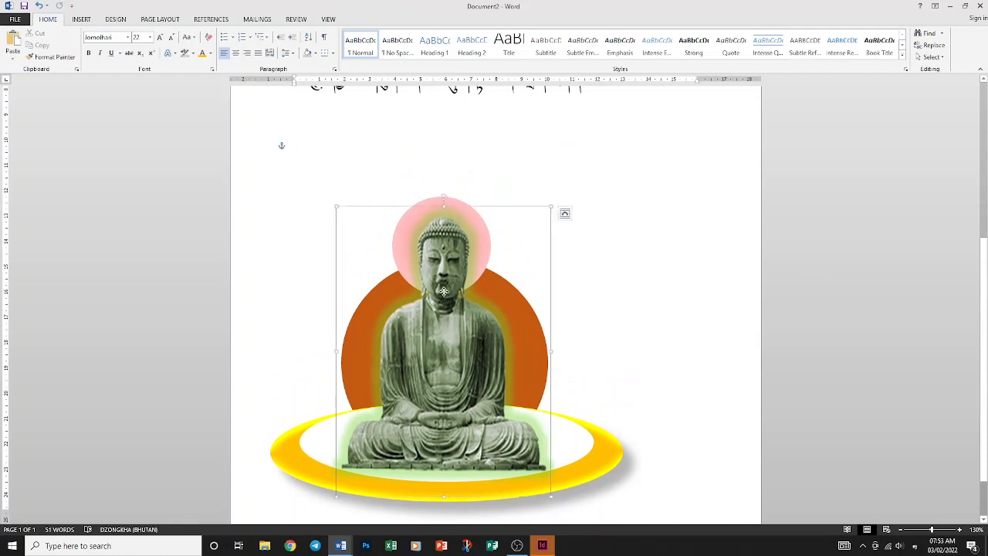
drag(442, 292, 444, 292)
scroll(443, 291, up, 2)
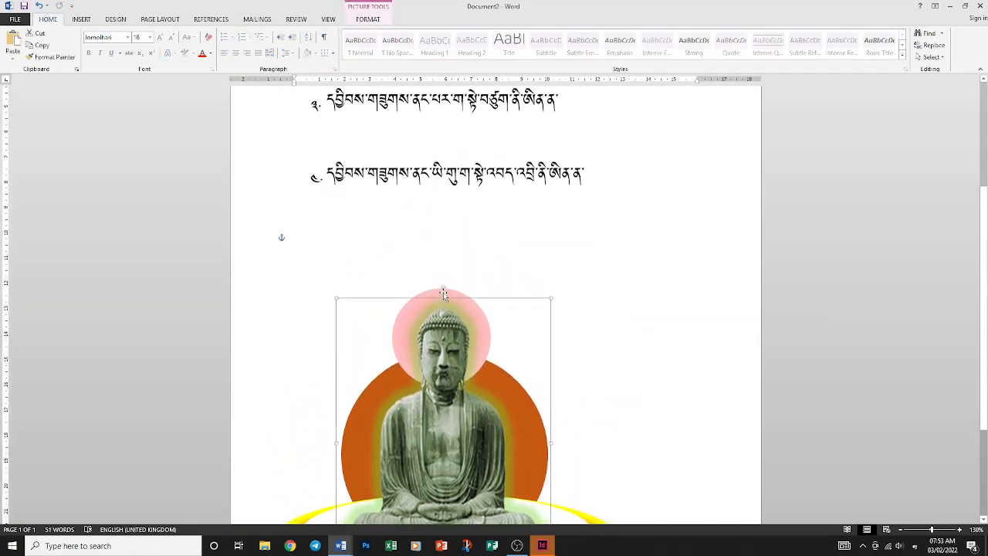
scroll(443, 292, down, 4)
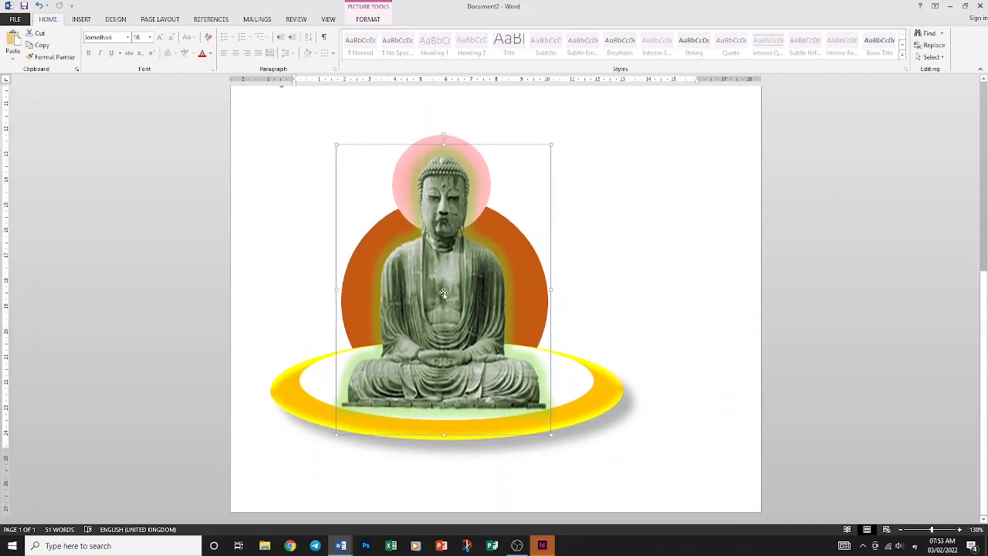
scroll(443, 291, up, 3)
scroll(443, 294, up, 3)
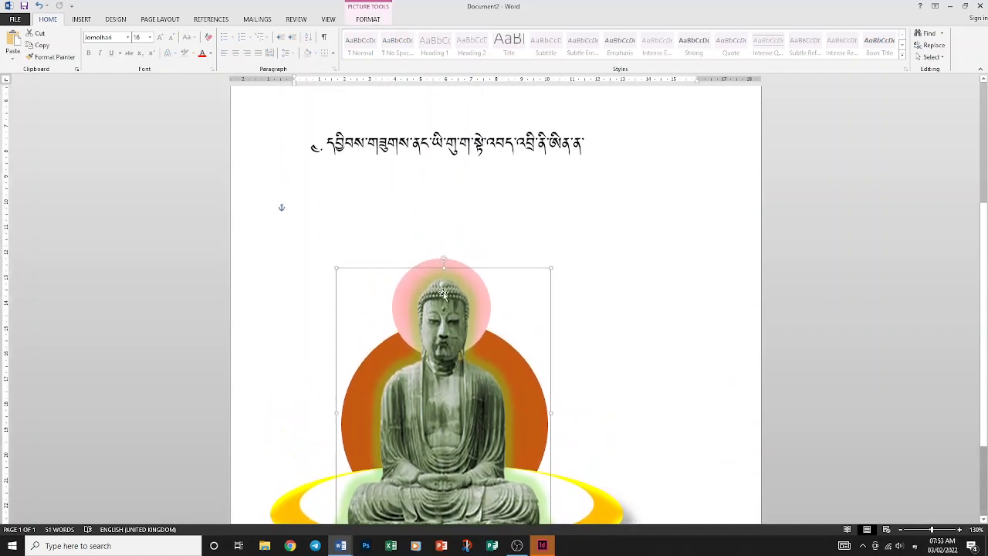